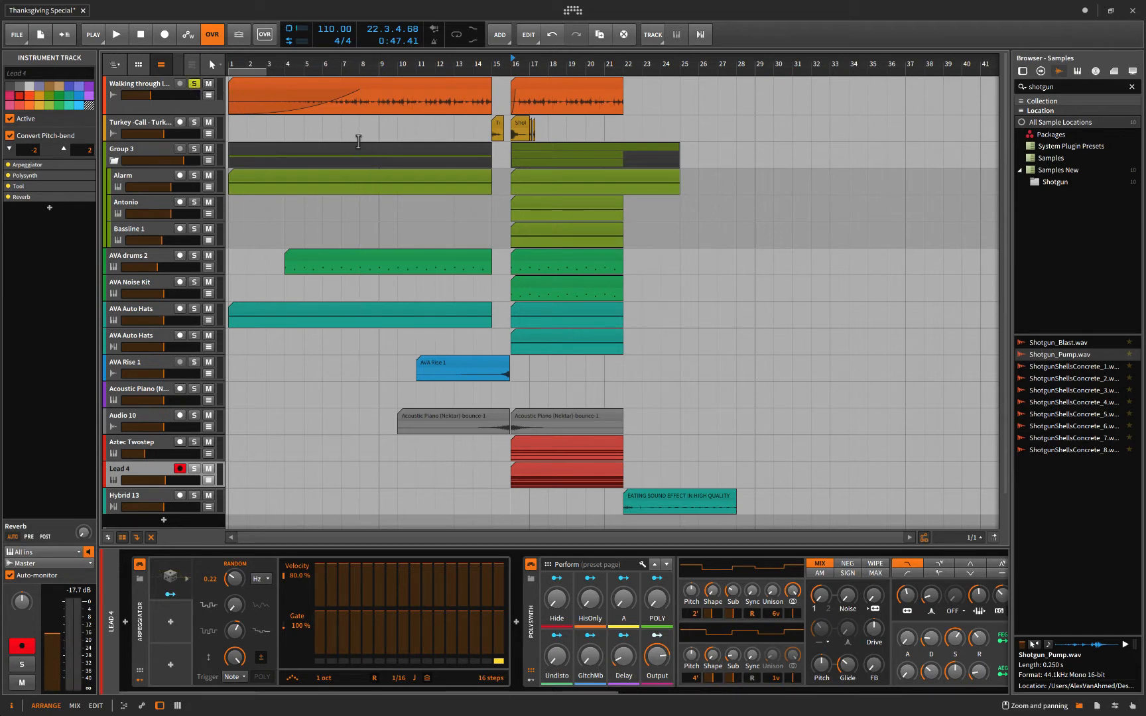
Play the soloed walking-through-leaves track from bar 9 and the soloed turkey call from bar 15, clearing the turkey track's solo.
{"action": "left_click", "coordinate": [379, 123]}
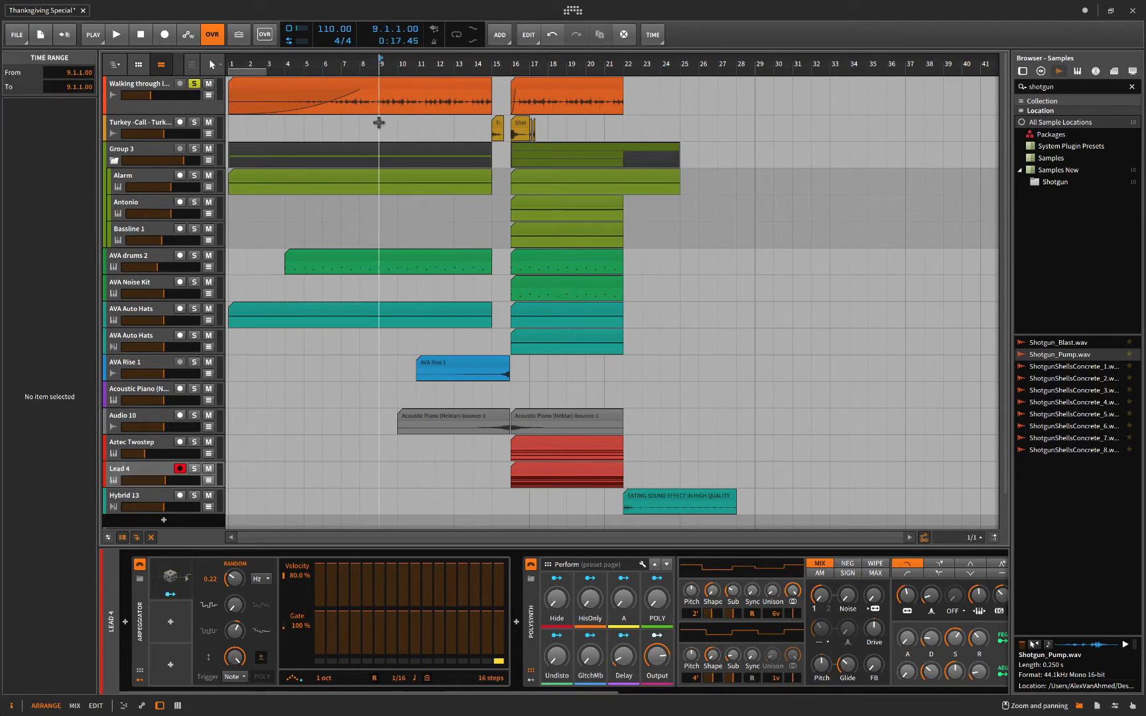
{"action": "key", "text": "space"}
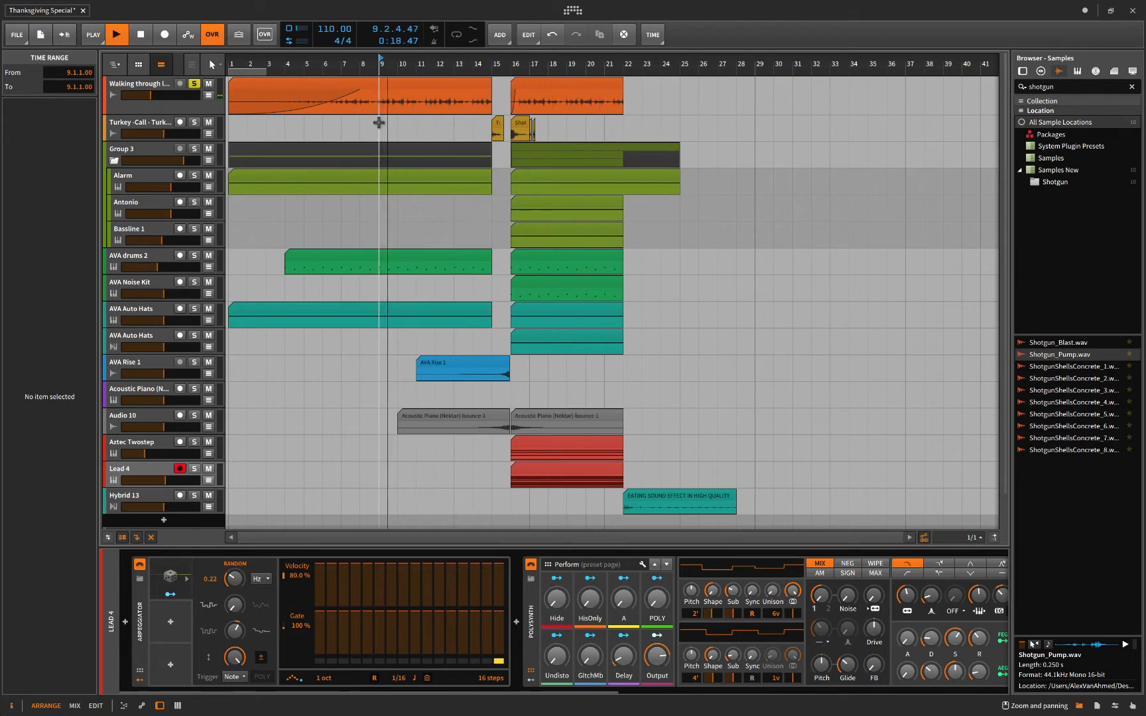
{"action": "key", "text": "space"}
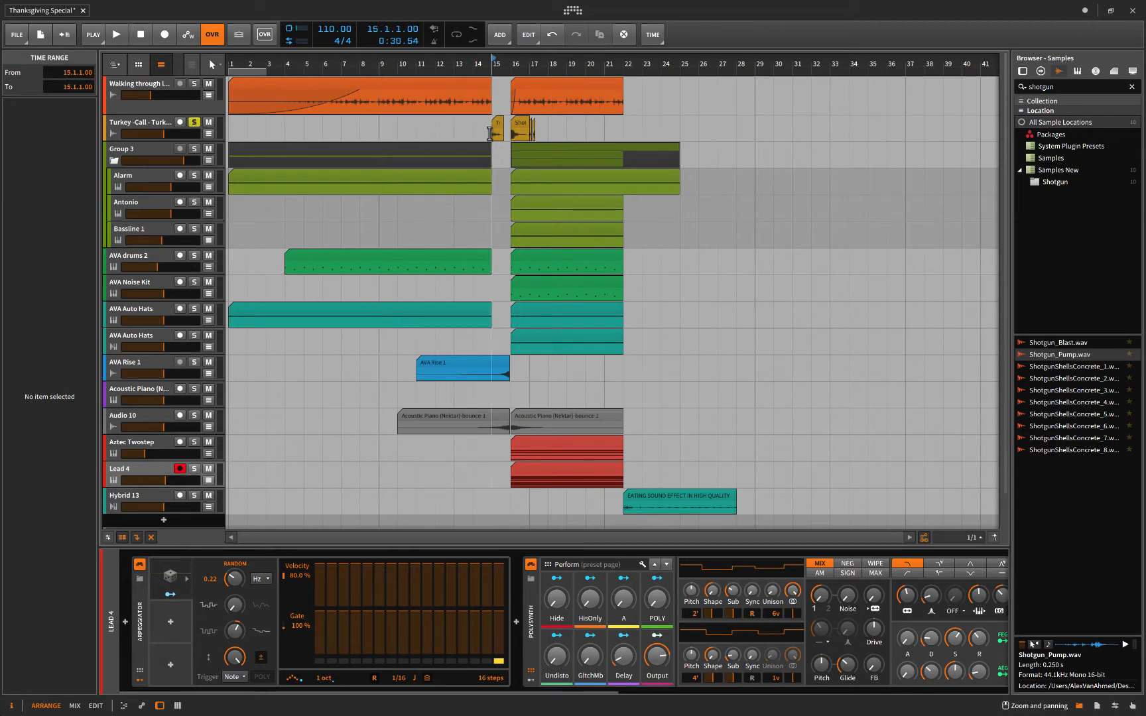
{"action": "key", "text": "space"}
{"action": "key", "text": "space"}
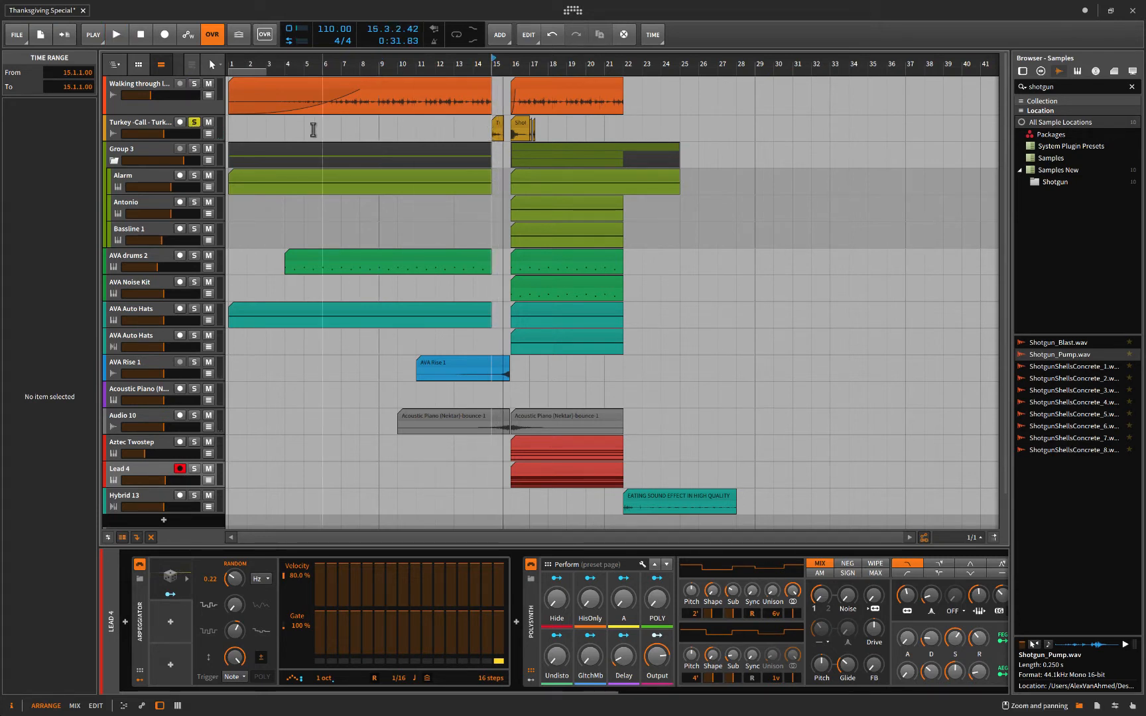
{"action": "left_click", "coordinate": [193, 124]}
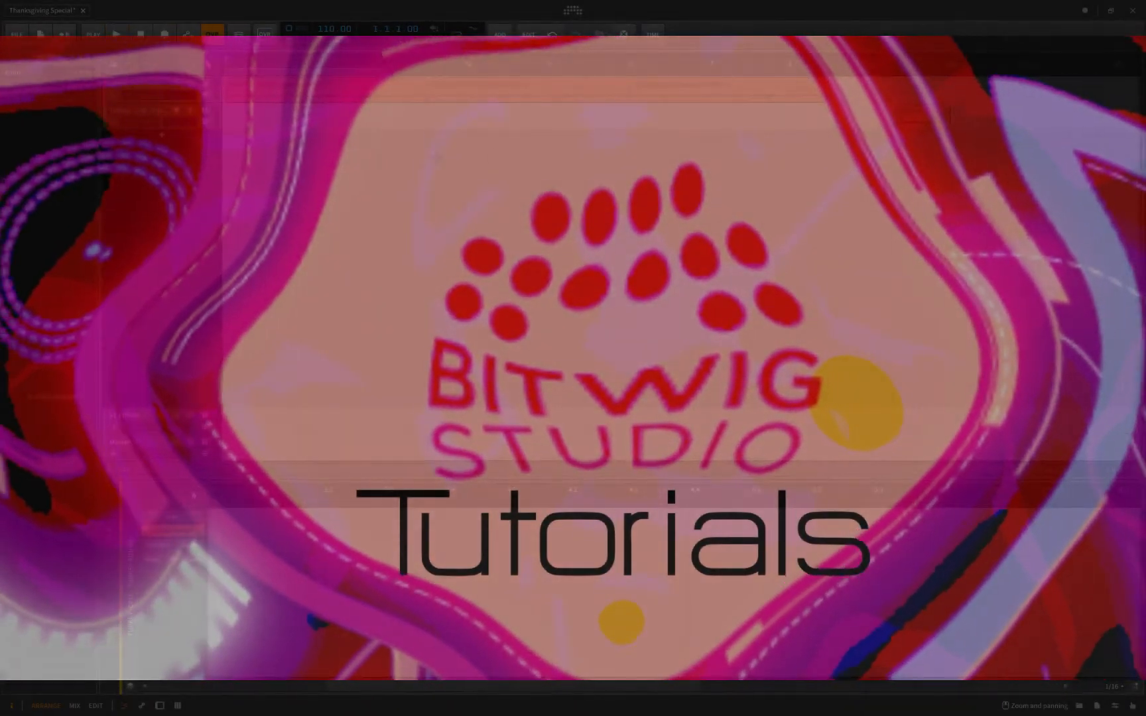
Add a new instrument track using the Alarm preset.
{"action": "key", "text": "ctrl+t"}
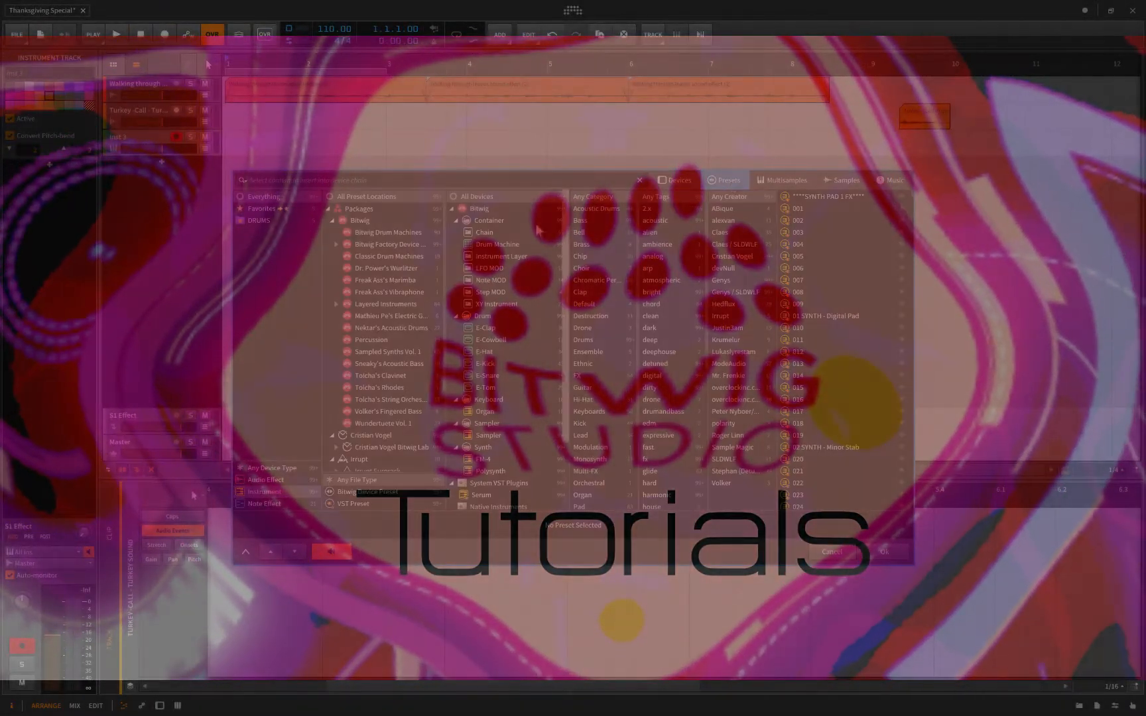
{"action": "left_click", "coordinate": [799, 399]}
{"action": "left_click", "coordinate": [877, 553]}
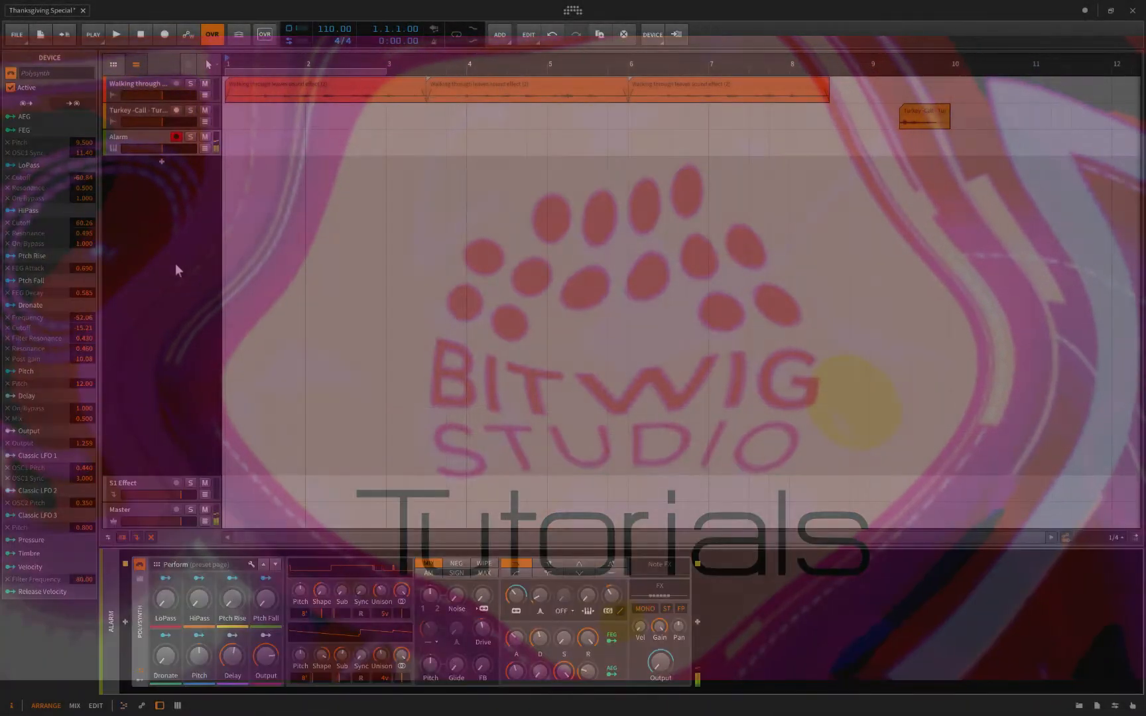
Create a one-bar clip at bar 1 of the Alarm track and draw an A1 note across its full length.
{"action": "double_click", "coordinate": [226, 141]}
{"action": "double_click", "coordinate": [229, 608]}
{"action": "left_click_drag", "start_coordinate": [230, 608], "coordinate": [944, 609]}
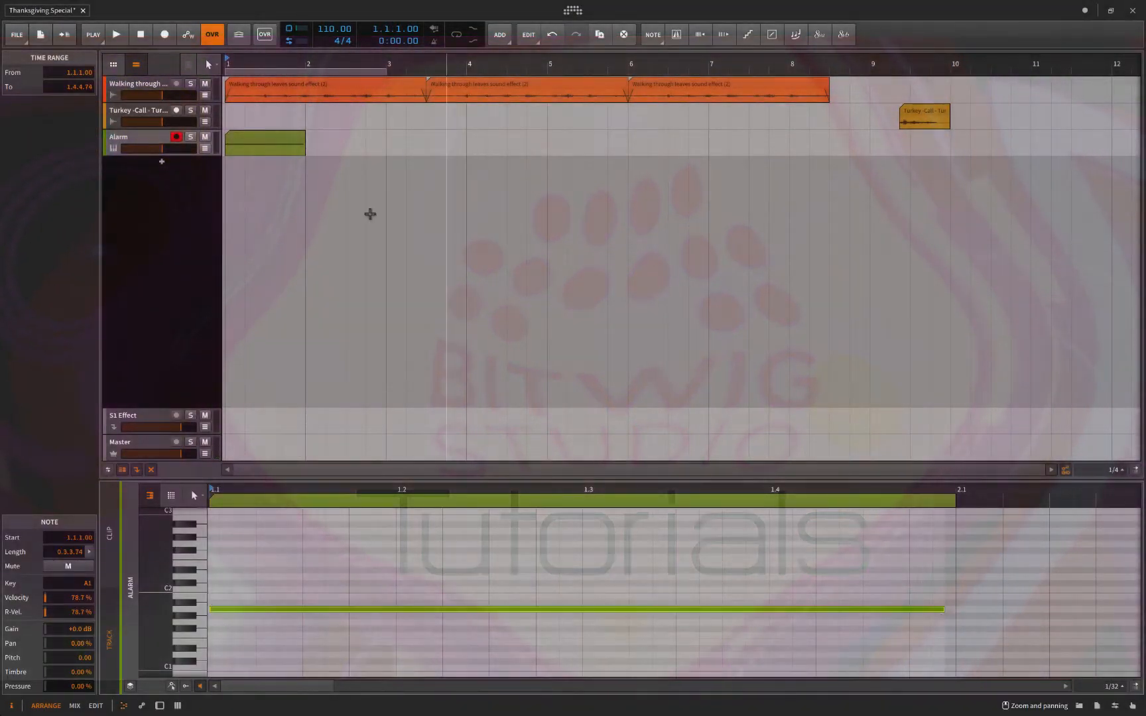
Extend the Alarm clip and its A1 note to 7.2.0.00 to match the leaves clips, and play it back.
{"action": "left_click_drag", "start_coordinate": [305, 146], "coordinate": [829, 148]}
{"action": "scroll", "coordinate": [532, 597], "scroll_direction": "down", "scroll_amount": 5}
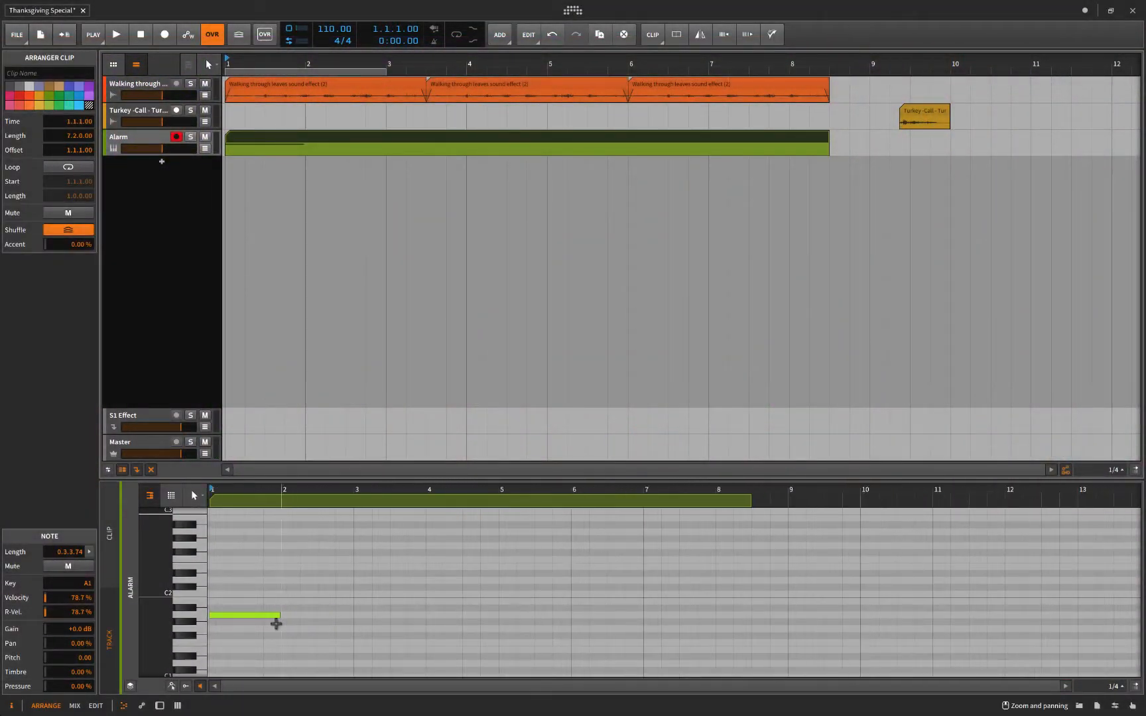
{"action": "left_click_drag", "start_coordinate": [276, 616], "coordinate": [741, 627]}
{"action": "key", "text": "space"}
{"action": "key", "text": "space"}
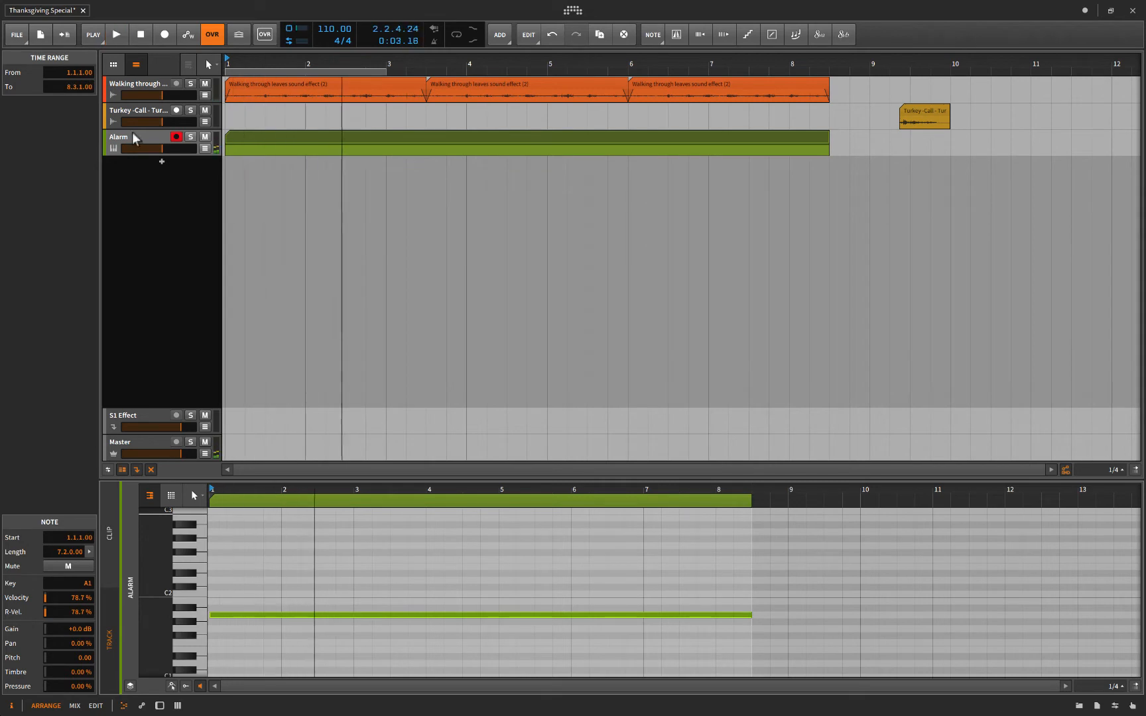
Insert a Tool device after the Polysynth in the Alarm track's device chain.
{"action": "double_click", "coordinate": [133, 138]}
{"action": "left_click", "coordinate": [697, 622]}
{"action": "left_click", "coordinate": [631, 193]}
{"action": "type", "text": "TOOL"}
{"action": "left_click", "coordinate": [1111, 536]}
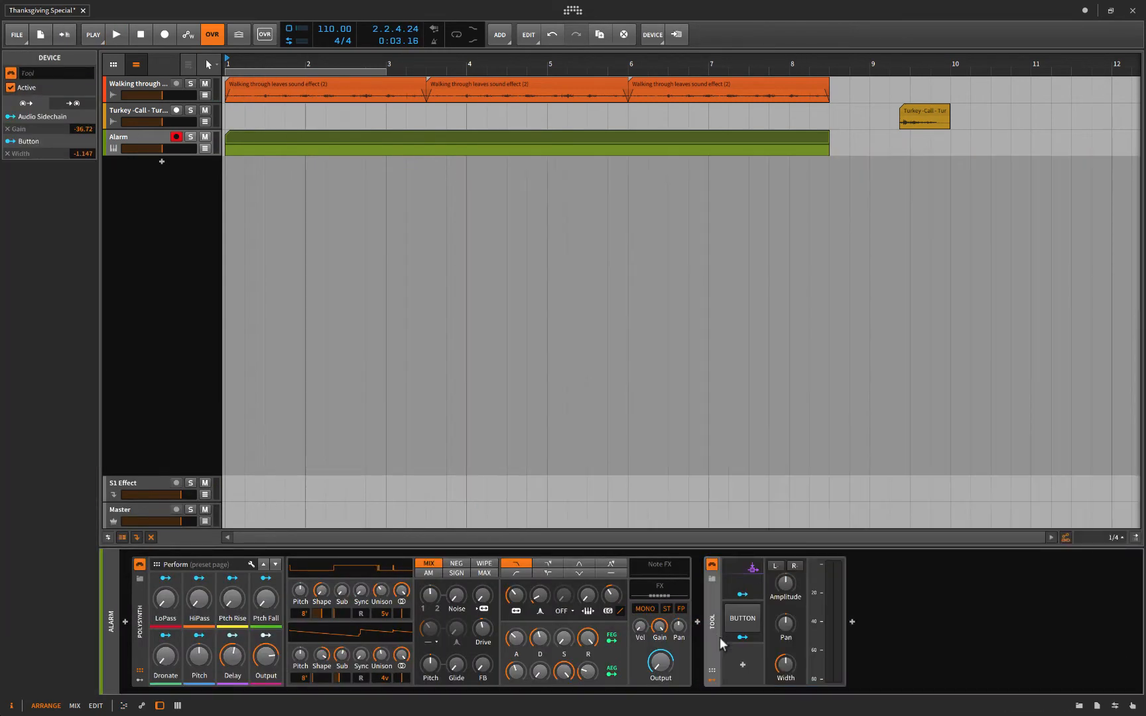
Add an LFO modulator to the Tool device, modulating its gain by -24.48, and turn off the LFO's bipolar mode.
{"action": "left_click", "coordinate": [743, 665]}
{"action": "left_click", "coordinate": [1029, 412]}
{"action": "left_click", "coordinate": [1109, 625]}
{"action": "left_click", "coordinate": [759, 665]}
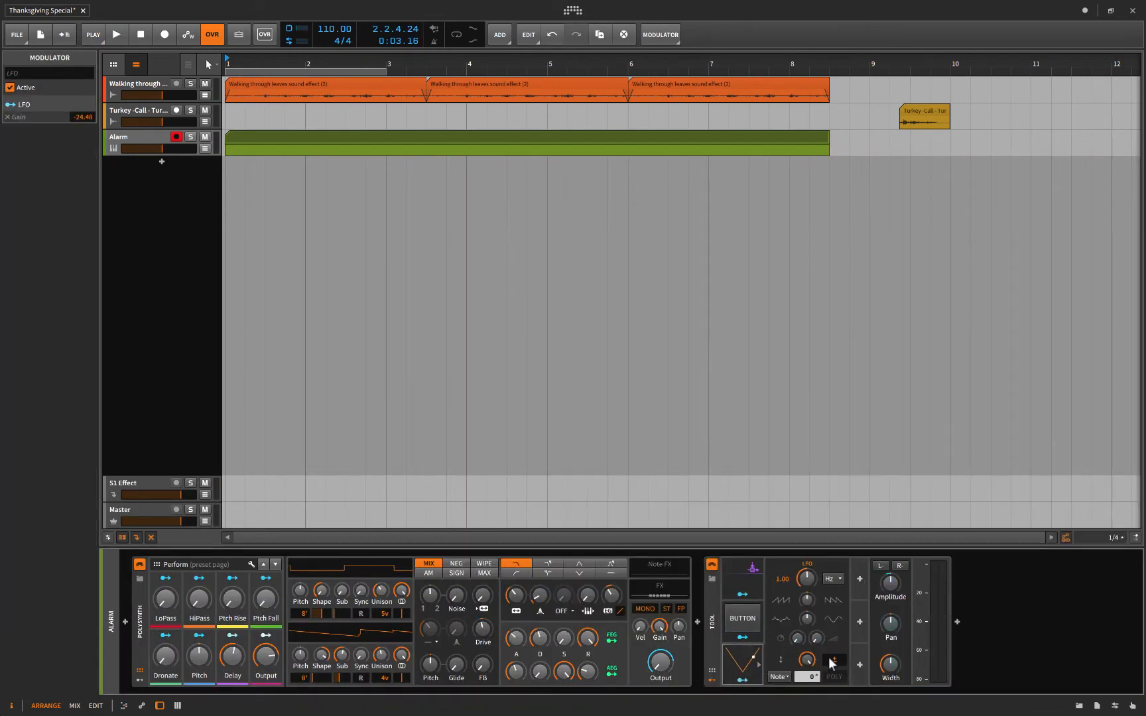
{"action": "left_click", "coordinate": [832, 660]}
Set the LFO's trigger mode to Free and play back the result.
{"action": "key", "text": "space"}
{"action": "left_click", "coordinate": [779, 677]}
{"action": "left_click", "coordinate": [775, 640]}
{"action": "key", "text": "space"}
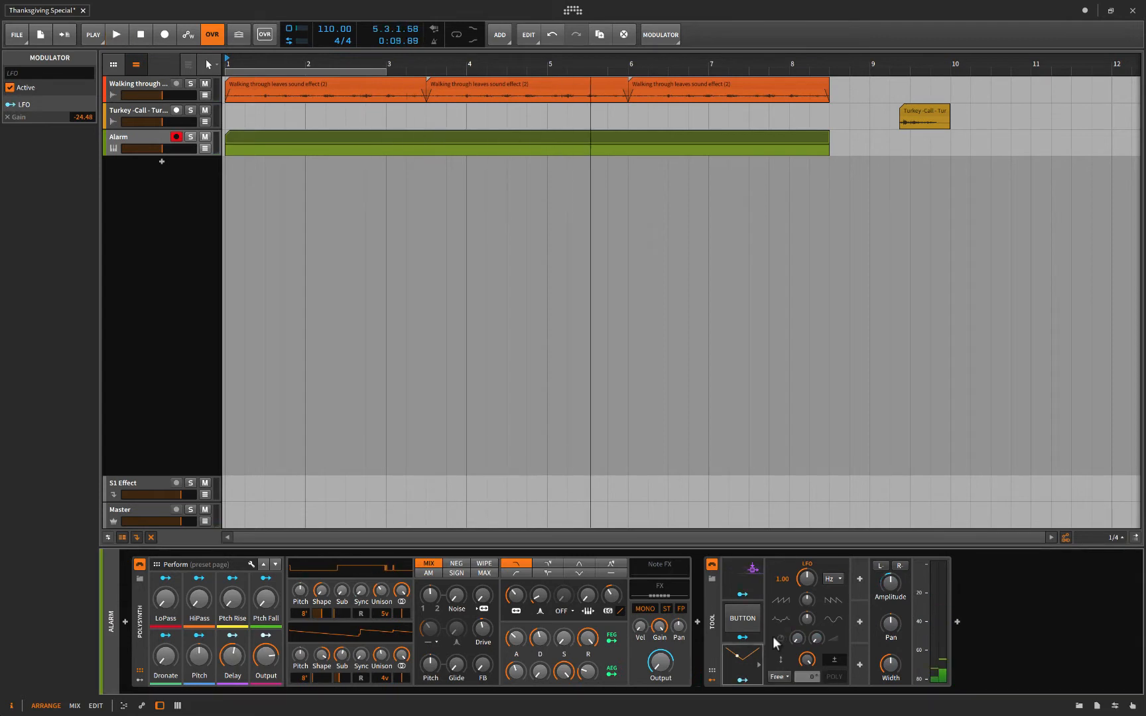
{"action": "key", "text": "space"}
{"action": "key", "text": "space"}
Delete the Audio Sidechain modulator from the Tool device and play the Alarm track.
{"action": "left_click", "coordinate": [759, 580]}
{"action": "left_click", "coordinate": [758, 580]}
{"action": "left_click", "coordinate": [741, 579]}
{"action": "key", "text": "Delete"}
{"action": "key", "text": "space"}
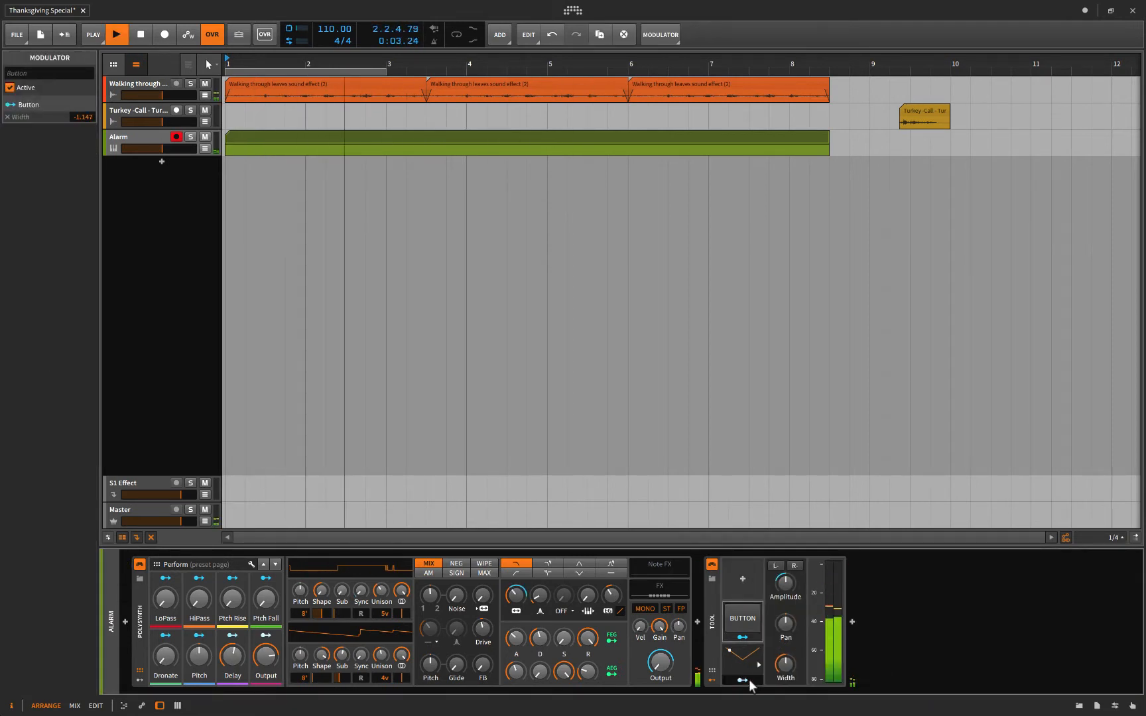
Set the Tool LFO's rate unit to 16th and skew its waveform toward the rising saw shape during playback.
{"action": "left_click", "coordinate": [759, 665]}
{"action": "left_click", "coordinate": [833, 579]}
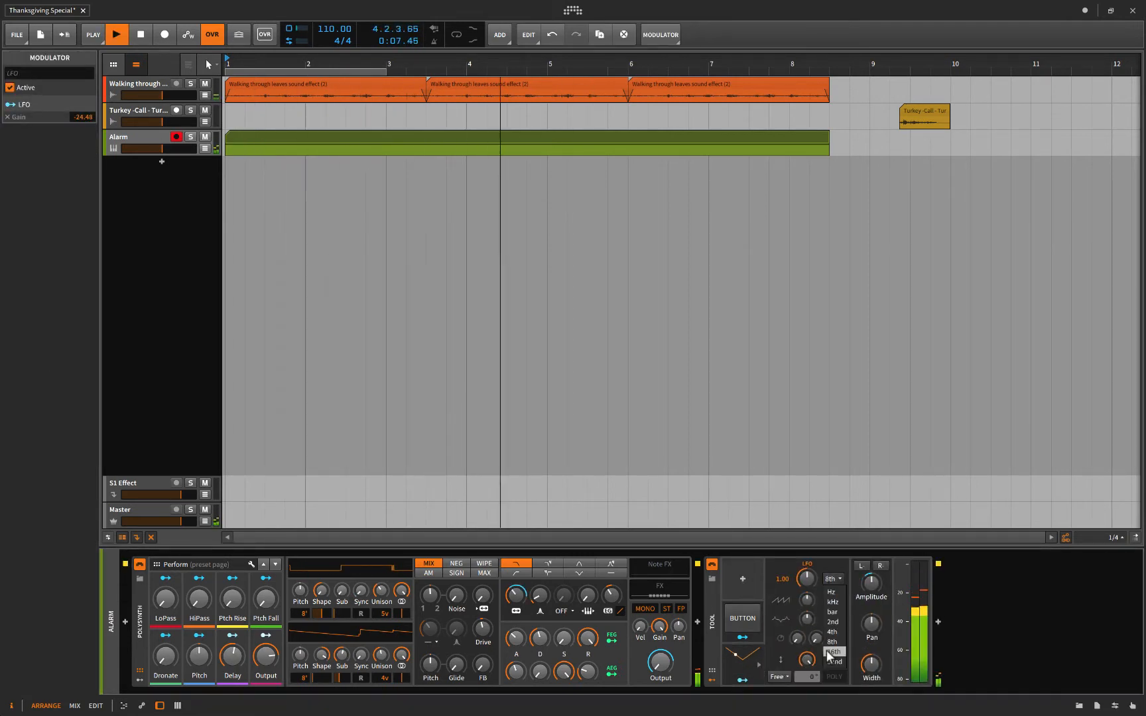
{"action": "left_click", "coordinate": [831, 653]}
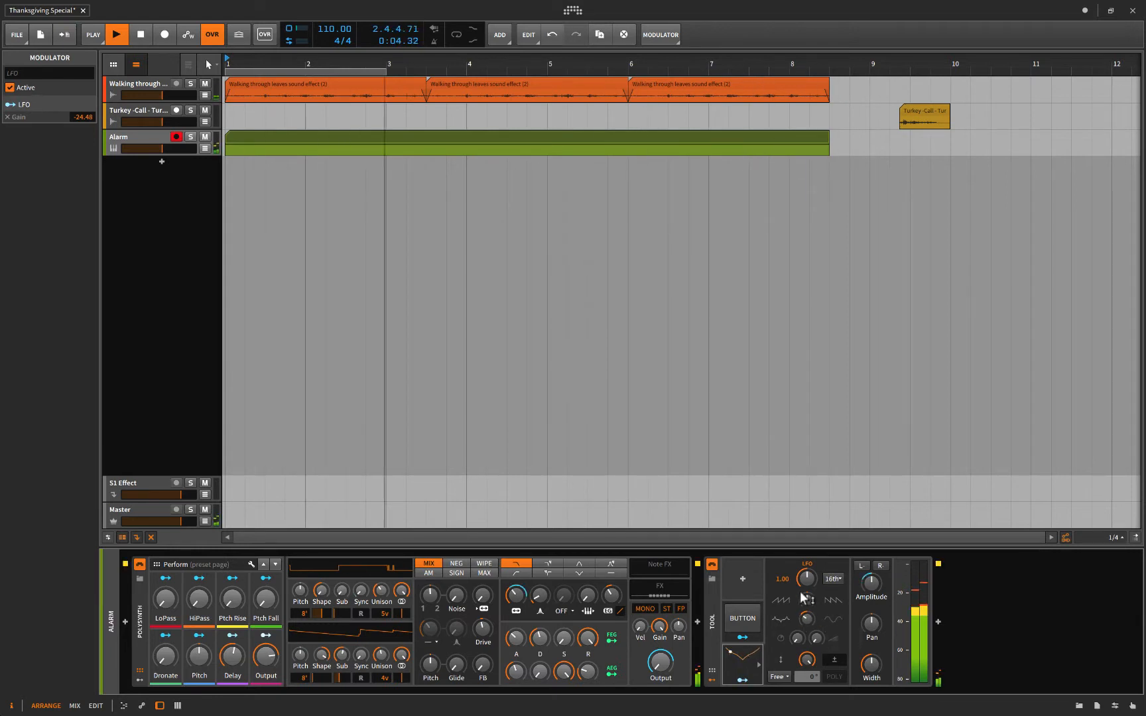
{"action": "left_click_drag", "start_coordinate": [806, 600], "coordinate": [806, 630]}
{"action": "key", "text": "space"}
Extend the Alarm clip and its A1 note to bar 25.
{"action": "left_click_drag", "start_coordinate": [687, 215], "coordinate": [799, 132]}
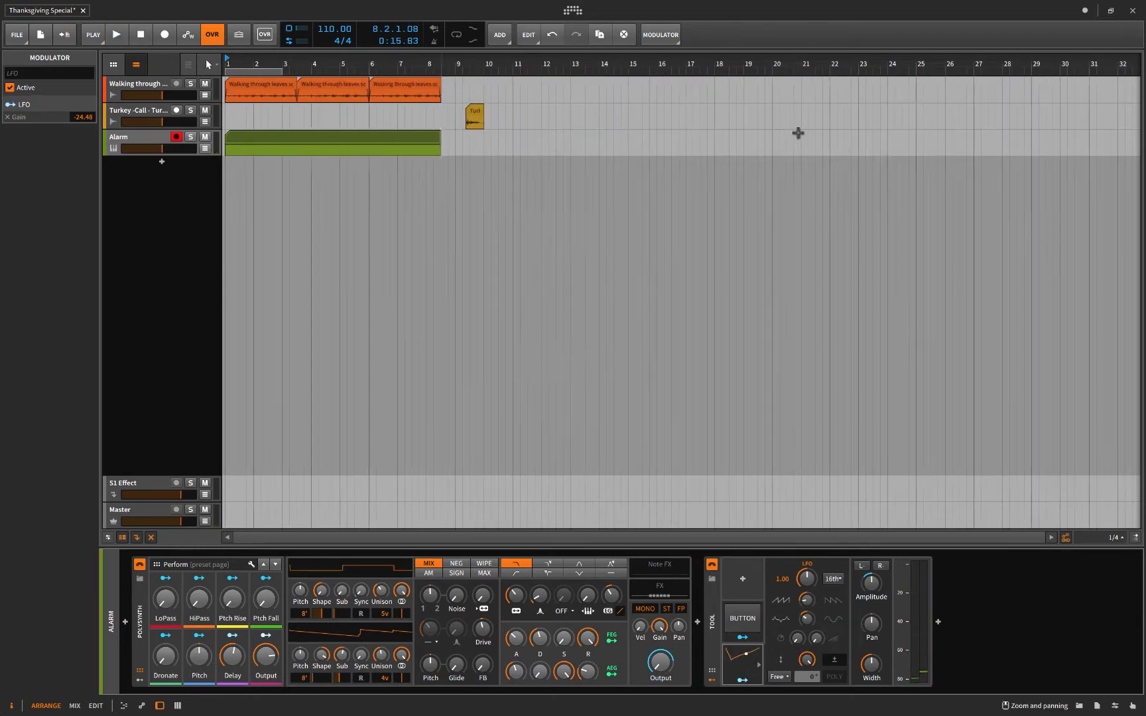
{"action": "left_click_drag", "start_coordinate": [439, 142], "coordinate": [915, 159]}
{"action": "double_click", "coordinate": [531, 137]}
{"action": "left_click_drag", "start_coordinate": [389, 592], "coordinate": [777, 611]}
Duplicate the three walking-through-leaves clips twice and consolidate them all into one clip from bar 1.
{"action": "left_click", "coordinate": [406, 85]}
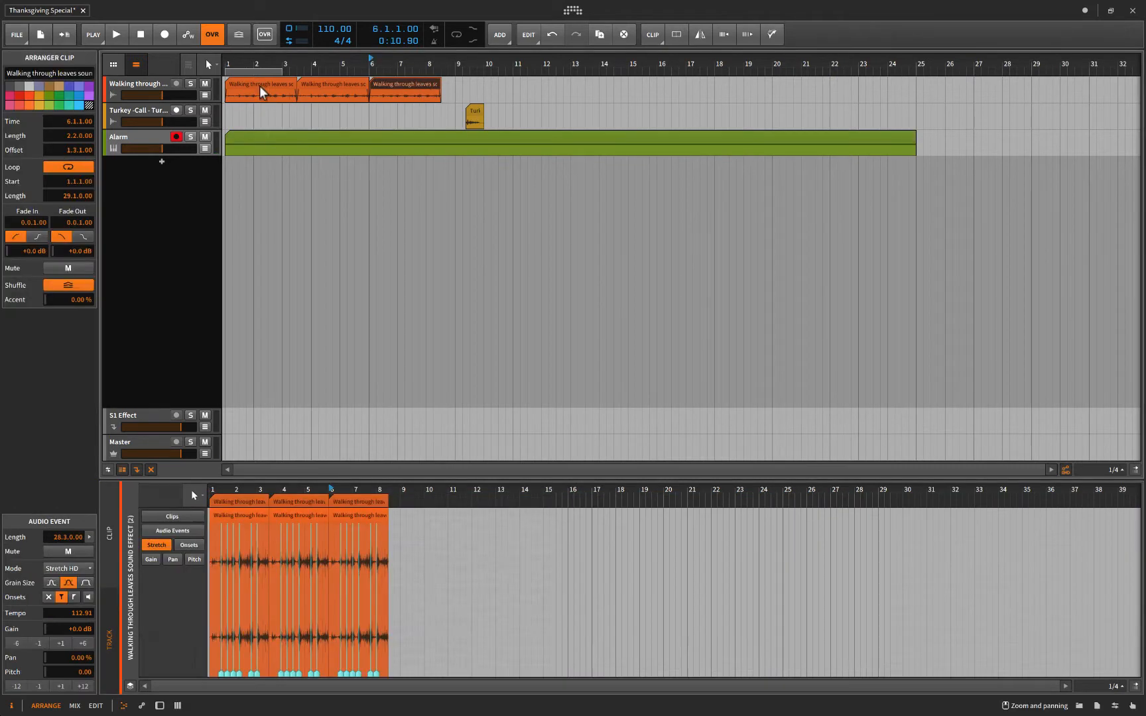
{"action": "left_click", "coordinate": [260, 92], "text": "shift"}
{"action": "key", "text": "ctrl+d"}
{"action": "key", "text": "ctrl+d"}
{"action": "left_click", "coordinate": [260, 91]}
{"action": "left_click", "coordinate": [865, 87], "text": "shift"}
{"action": "key", "text": "ctrl+j"}
Play the arrangement from bar 1 and add a second LFO modulator to the Alarm track's Tool device.
{"action": "left_click", "coordinate": [226, 171]}
{"action": "key", "text": "space"}
{"action": "key", "text": "d"}
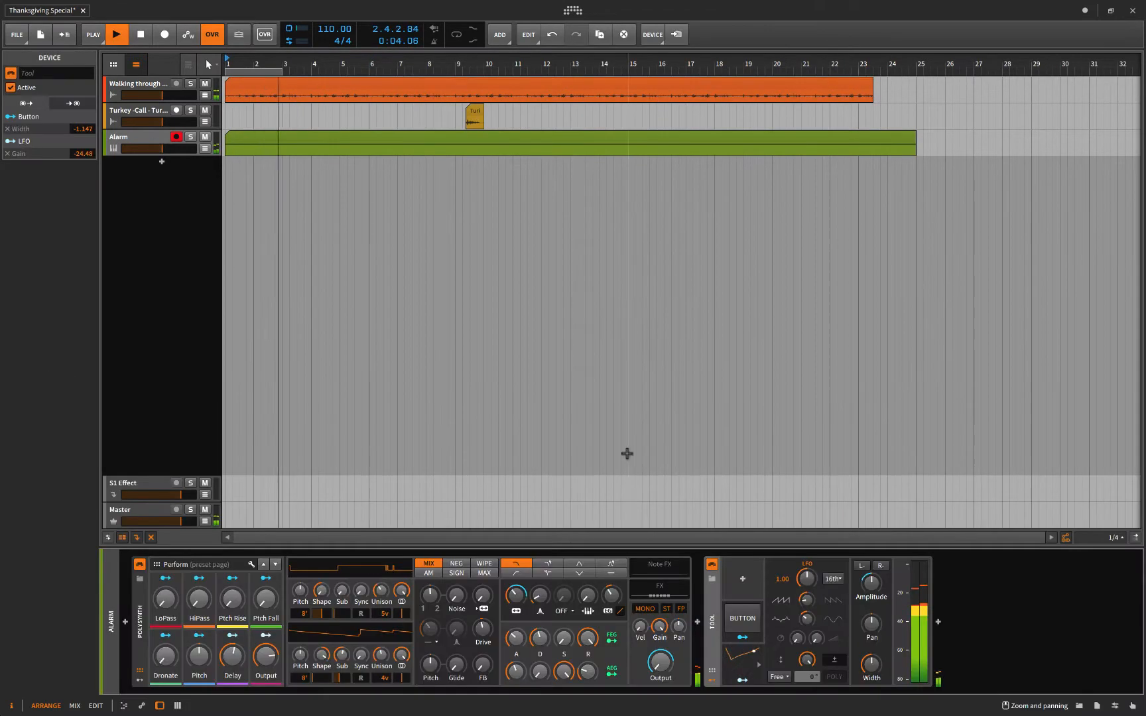
{"action": "key", "text": "space"}
{"action": "left_click", "coordinate": [742, 579]}
{"action": "double_click", "coordinate": [1029, 327]}
{"action": "left_click", "coordinate": [759, 579]}
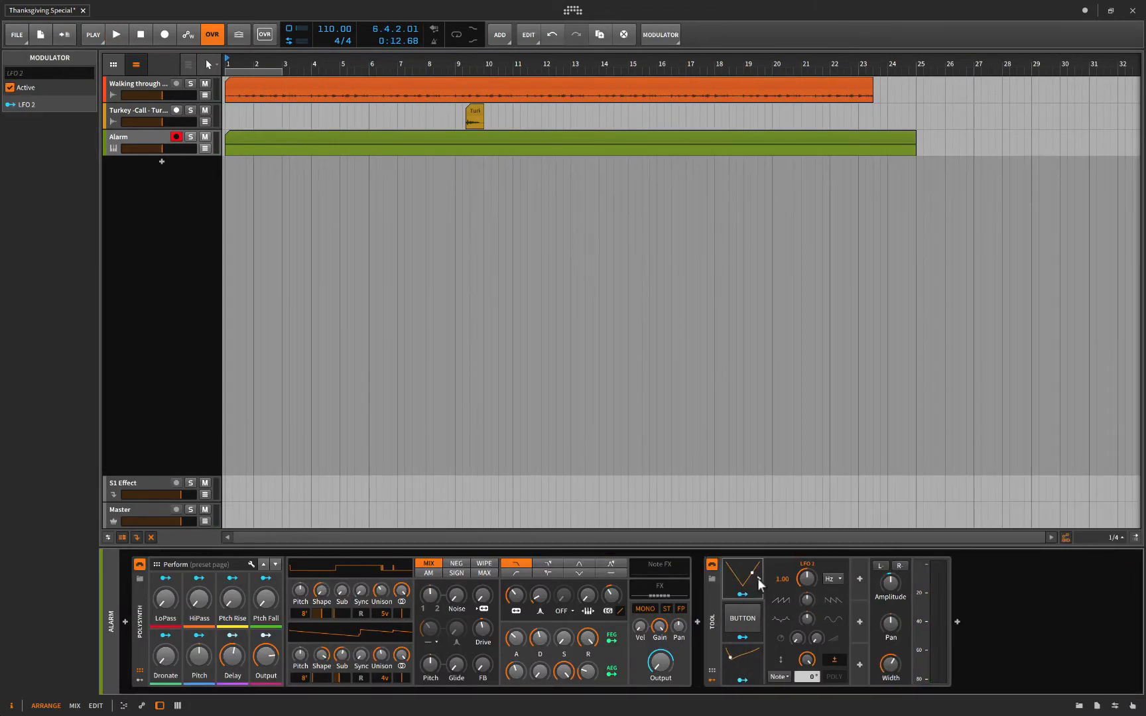
Map LFO 2 to the Tool's width with a modulation amount of -1.333.
{"action": "left_click", "coordinate": [834, 579]}
{"action": "left_click", "coordinate": [829, 603]}
{"action": "left_click", "coordinate": [743, 595]}
{"action": "left_click_drag", "start_coordinate": [891, 663], "coordinate": [891, 670]}
Set LFO 2's rate to 0.06 Hz and listen to the result.
{"action": "left_click", "coordinate": [833, 579]}
{"action": "left_click", "coordinate": [830, 591]}
{"action": "key", "text": "space"}
{"action": "left_click_drag", "start_coordinate": [805, 583], "coordinate": [804, 617]}
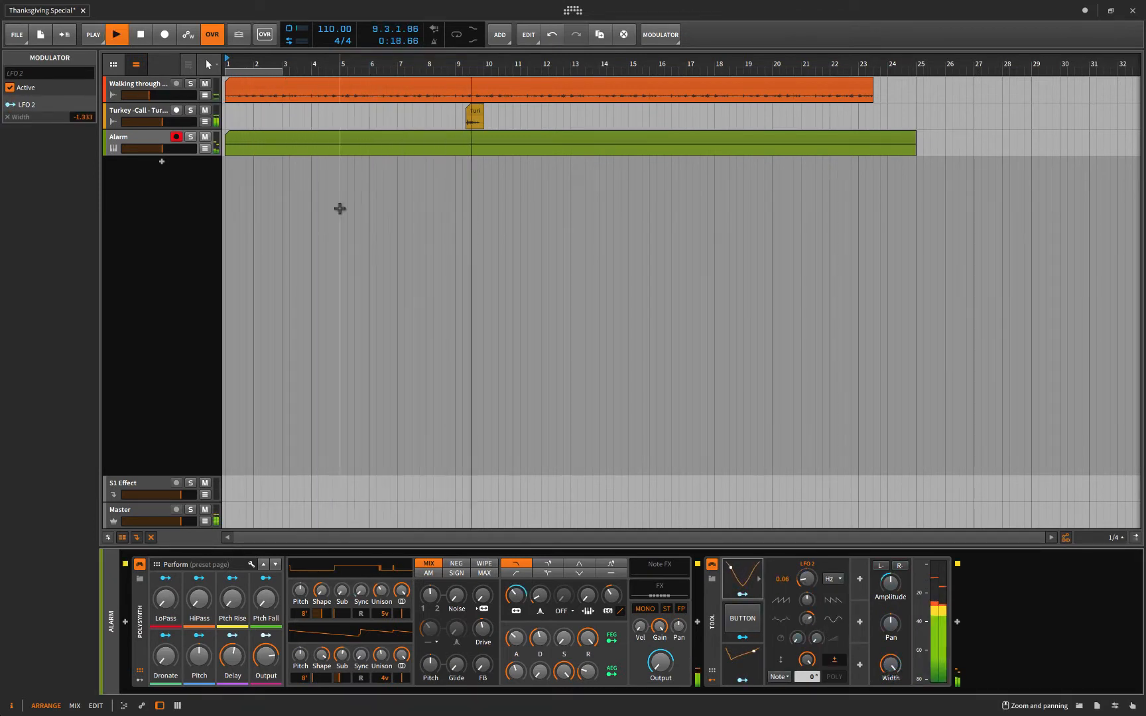
{"action": "key", "text": "space"}
Open the Alarm clip's notes in a taller editor and turn on pitch expression editing.
{"action": "double_click", "coordinate": [287, 137]}
{"action": "left_click", "coordinate": [224, 416]}
{"action": "left_click", "coordinate": [172, 687]}
{"action": "scroll", "coordinate": [238, 550], "scroll_direction": "up", "scroll_amount": 5}
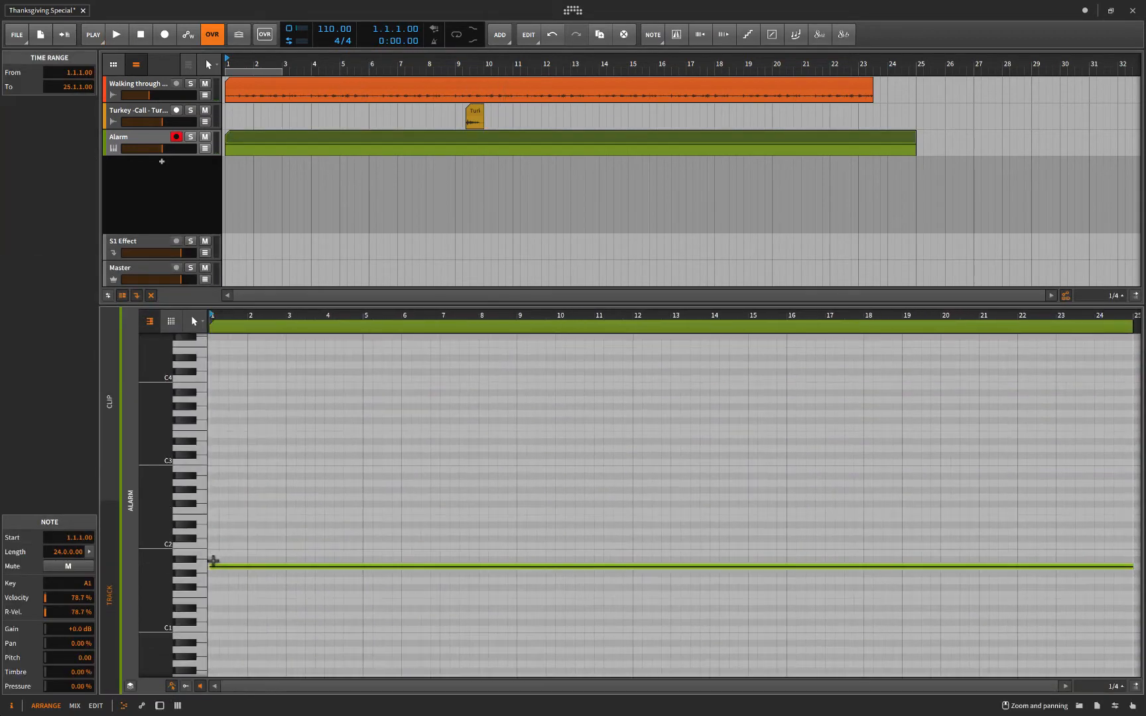
{"action": "key", "text": "space"}
{"action": "key", "text": "space"}
Add a pitch point at 1.4 on the A1 note and raise the note's starting pitch point to 12.00.
{"action": "scroll", "coordinate": [212, 561], "scroll_direction": "up", "scroll_amount": 10}
{"action": "double_click", "coordinate": [656, 567]}
{"action": "left_click_drag", "start_coordinate": [210, 567], "coordinate": [210, 484]}
{"action": "key", "text": "space"}
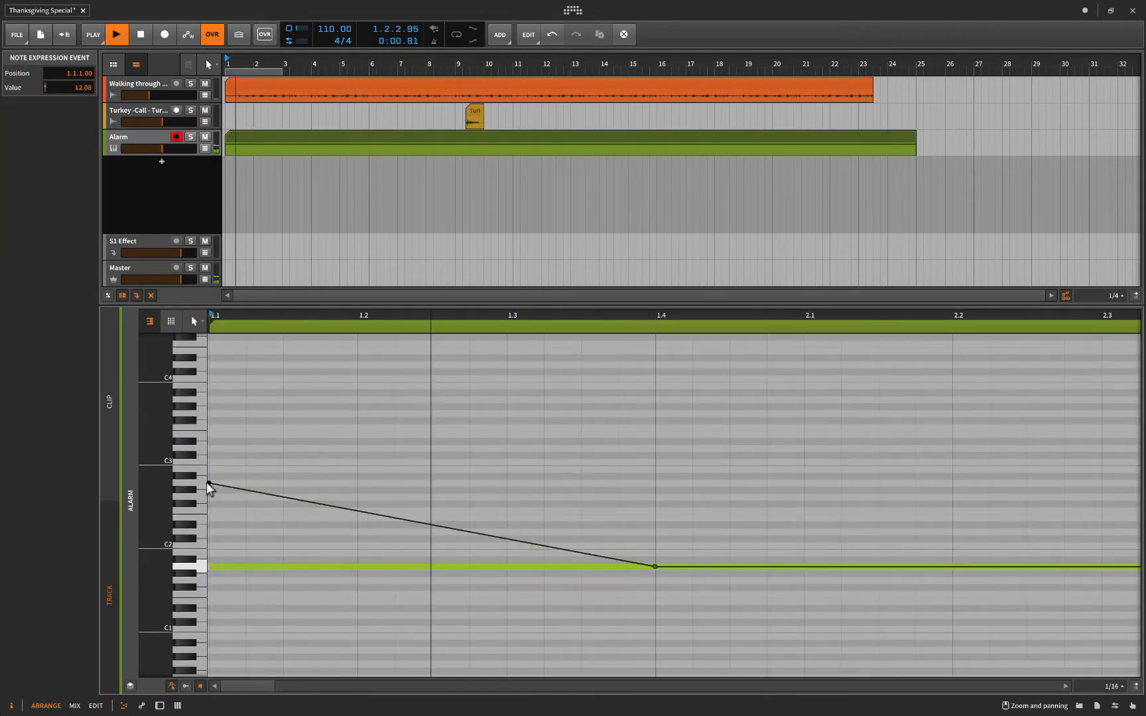
{"action": "key", "text": "space"}
Raise the A1 note's starting pitch point to 24.00 and play the bend back.
{"action": "left_click_drag", "start_coordinate": [359, 484], "coordinate": [359, 535]}
{"action": "left_click_drag", "start_coordinate": [209, 534], "coordinate": [210, 450]}
{"action": "key", "text": "space"}
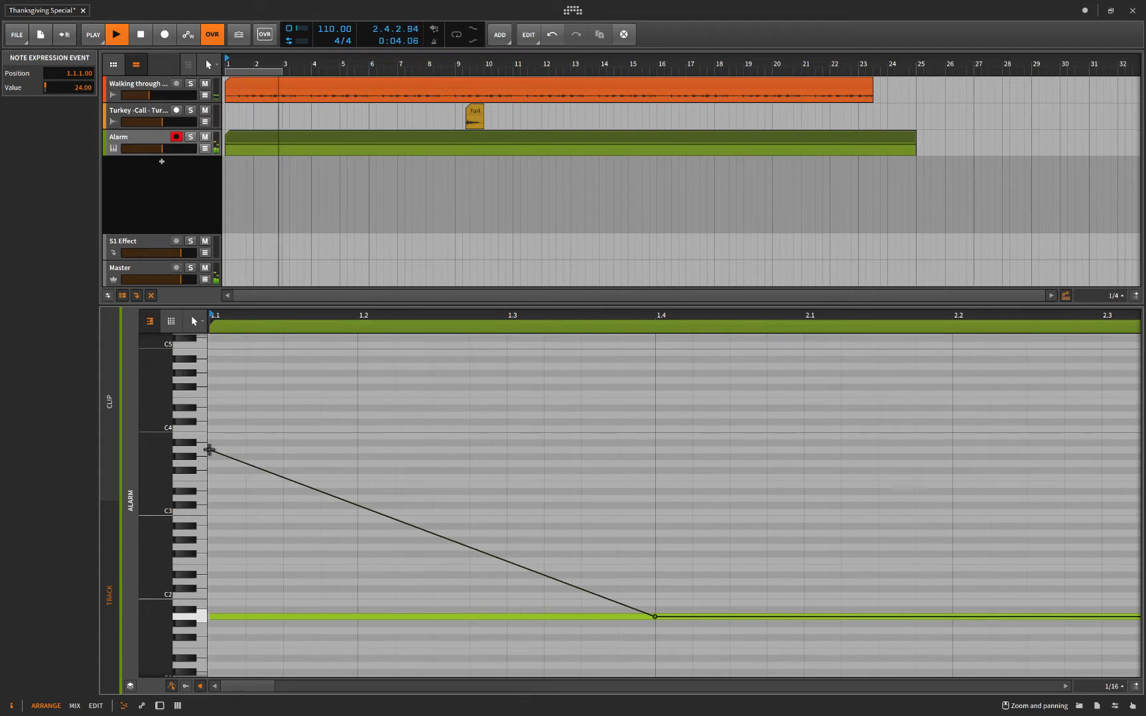
{"action": "scroll", "coordinate": [290, 443], "scroll_direction": "down", "scroll_amount": 3}
{"action": "key", "text": "space"}
Split the Alarm clip at bar 5 and delete the part after the split.
{"action": "left_click", "coordinate": [340, 150]}
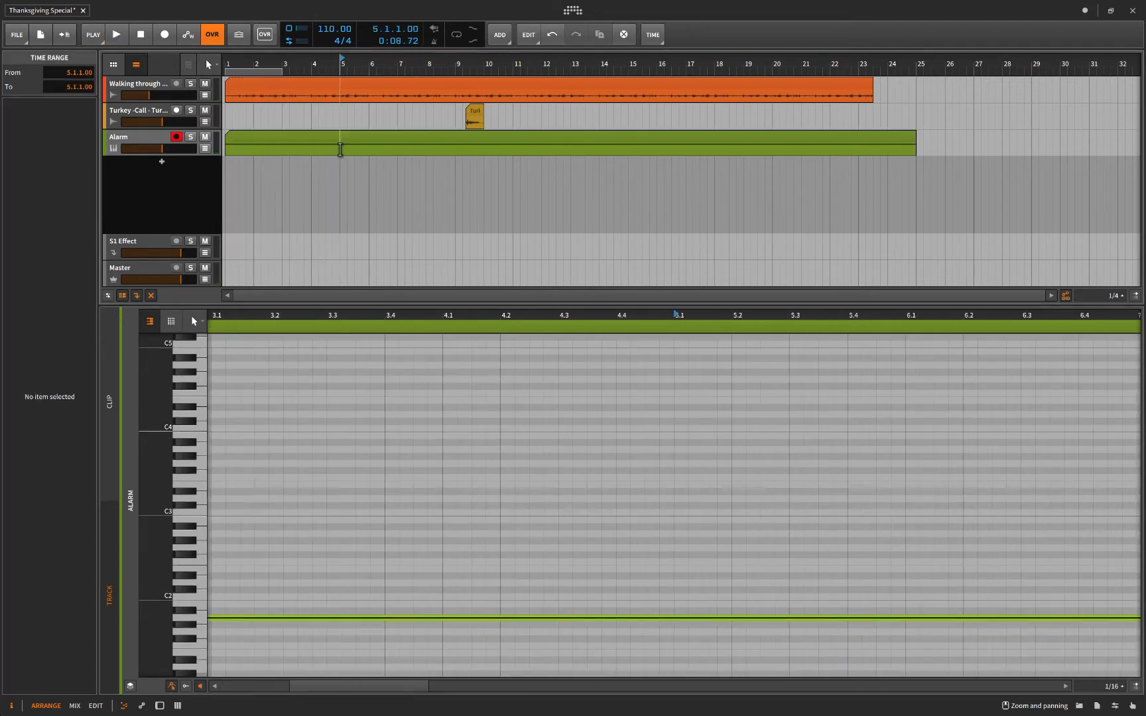
{"action": "key", "text": "ctrl+e"}
{"action": "left_click", "coordinate": [395, 139]}
{"action": "key", "text": "Delete"}
Duplicate the four-bar Alarm clip five times to fill up to bar 25 and play it back.
{"action": "left_click", "coordinate": [310, 140]}
{"action": "key", "text": "ctrl+d"}
{"action": "key", "text": "ctrl+d"}
{"action": "key", "text": "ctrl+d"}
{"action": "key", "text": "ctrl+d"}
{"action": "key", "text": "ctrl+d"}
{"action": "key", "text": "space"}
{"action": "scroll", "coordinate": [389, 532], "scroll_direction": "down", "scroll_amount": 5}
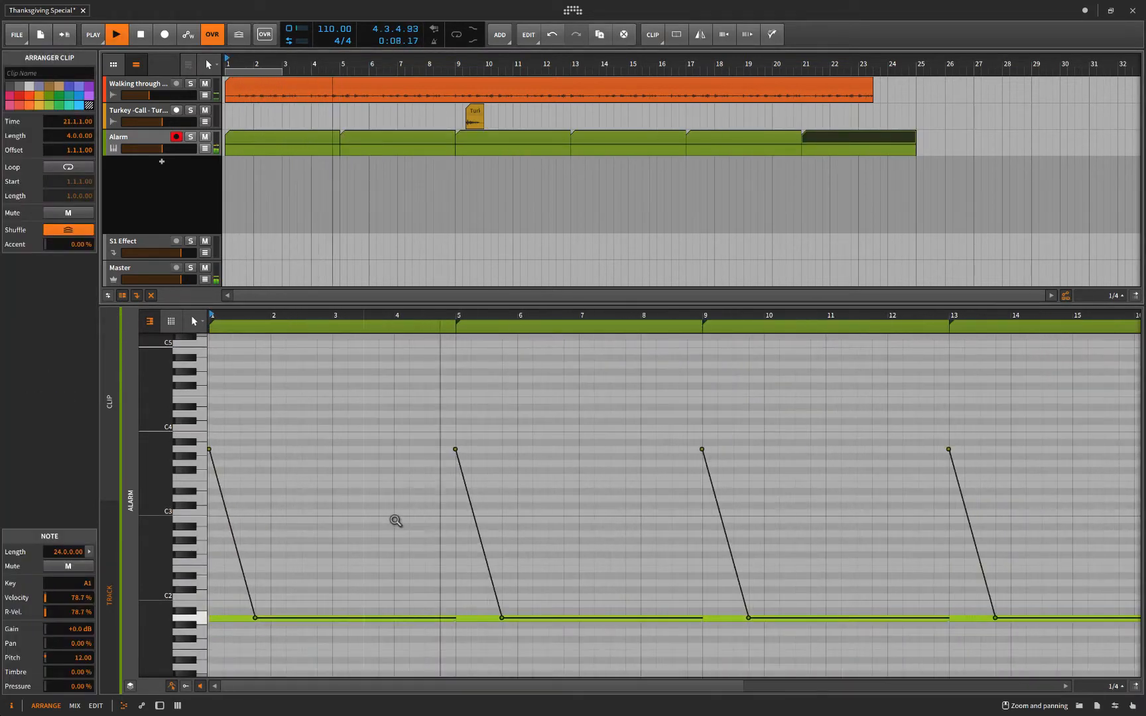
{"action": "key", "text": "space"}
Lower the first Alarm clip's starting pitch point to one octave above the note and duplicate the clip five times over the others.
{"action": "left_click_drag", "start_coordinate": [209, 449], "coordinate": [210, 457]}
{"action": "left_click", "coordinate": [269, 143]}
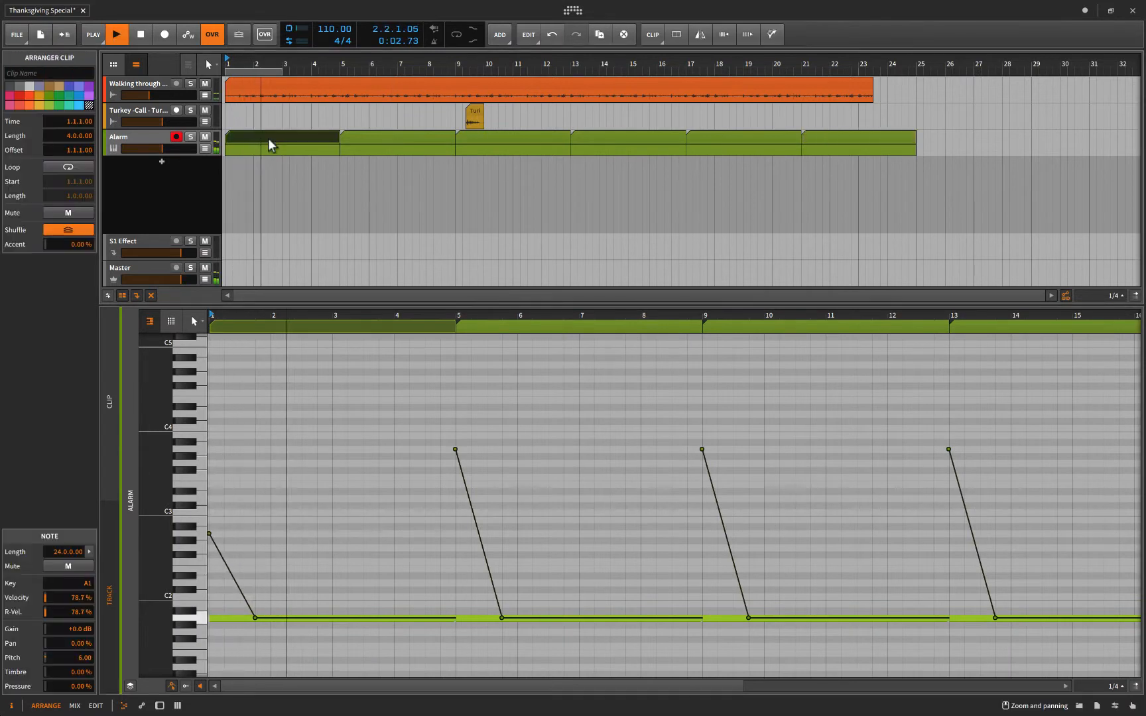
{"action": "key", "text": "ctrl+d"}
{"action": "key", "text": "ctrl+d"}
{"action": "key", "text": "ctrl+d"}
{"action": "key", "text": "ctrl+d"}
{"action": "key", "text": "ctrl+d"}
{"action": "left_click", "coordinate": [225, 171]}
{"action": "key", "text": "space"}
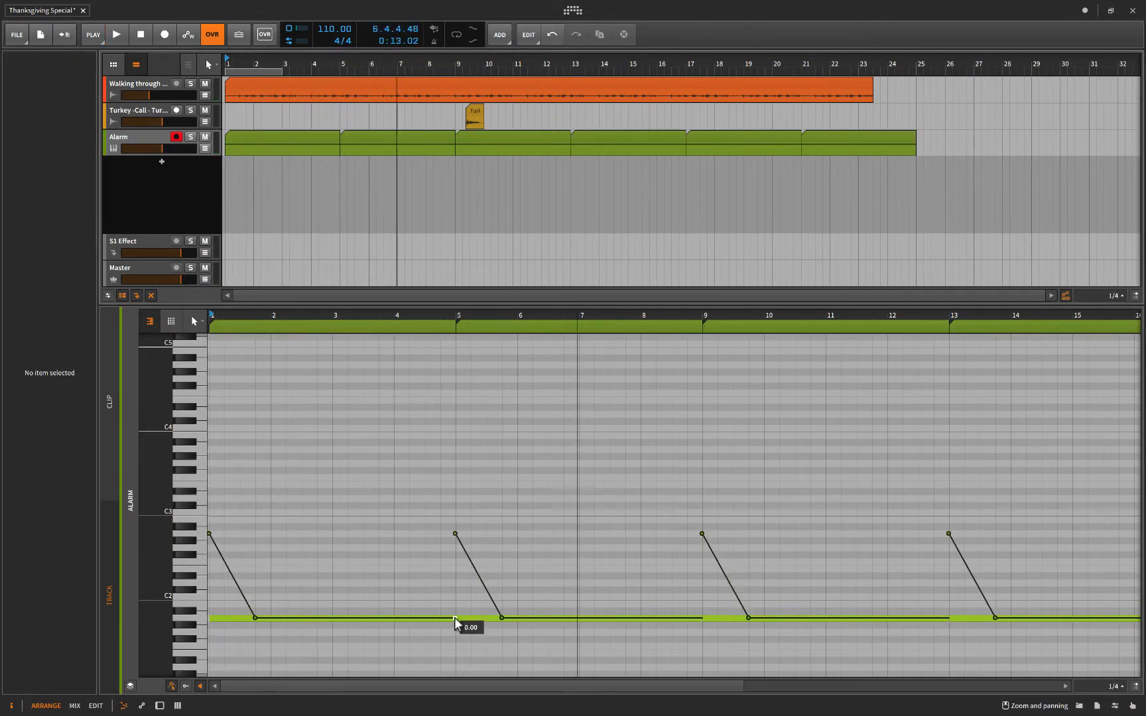
Add a pitch point just before bar 5 and raise the first note's end point at bar 5 by one octave.
{"action": "left_click", "coordinate": [441, 618]}
{"action": "left_click_drag", "start_coordinate": [455, 618], "coordinate": [455, 534]}
{"action": "key", "text": "space"}
{"action": "key", "text": "space"}
Consolidate the first two Alarm clips into one eight-bar clip.
{"action": "left_click", "coordinate": [312, 142]}
{"action": "left_click", "coordinate": [353, 142], "text": "shift"}
{"action": "key", "text": "ctrl+j"}
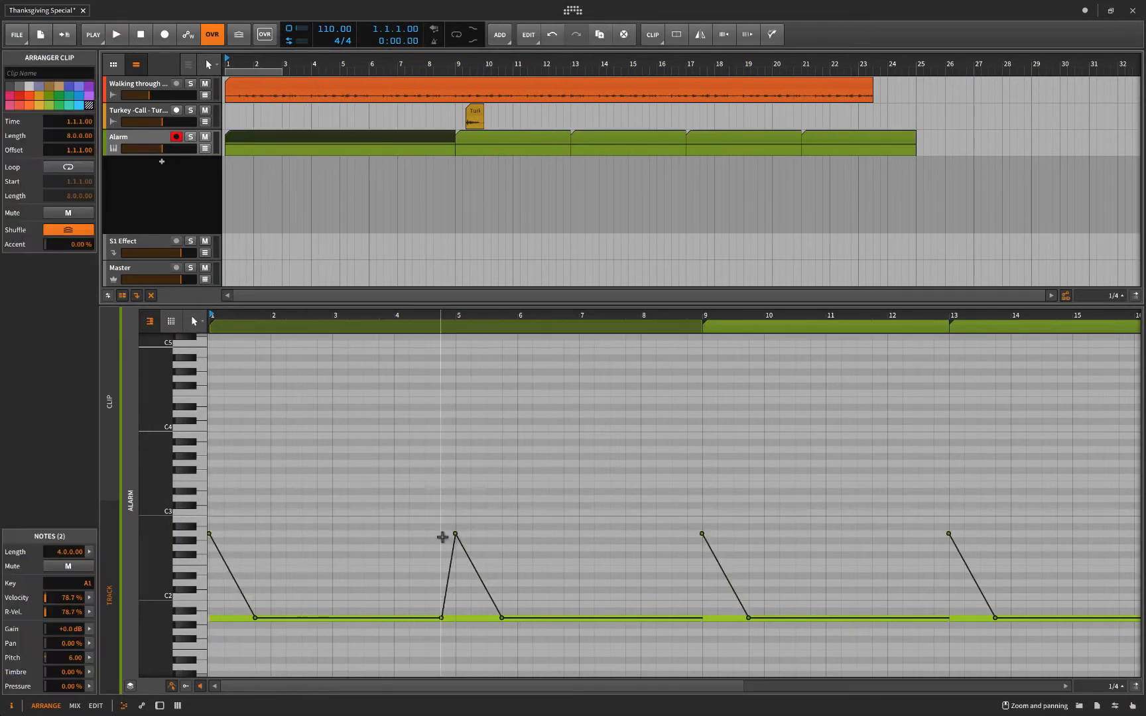
Leave pitch expression editing and extend the first A1 note from bar 5 to bar 9.
{"action": "left_click", "coordinate": [170, 686]}
{"action": "left_click_drag", "start_coordinate": [453, 618], "coordinate": [701, 615]}
{"action": "left_click", "coordinate": [519, 577]}
Turn on pitch expression editing, set a pitch point of 0.00 at 6.1.1.00, and play back the bend.
{"action": "left_click", "coordinate": [171, 687]}
{"action": "left_click_drag", "start_coordinate": [517, 535], "coordinate": [517, 619]}
{"action": "key", "text": "space"}
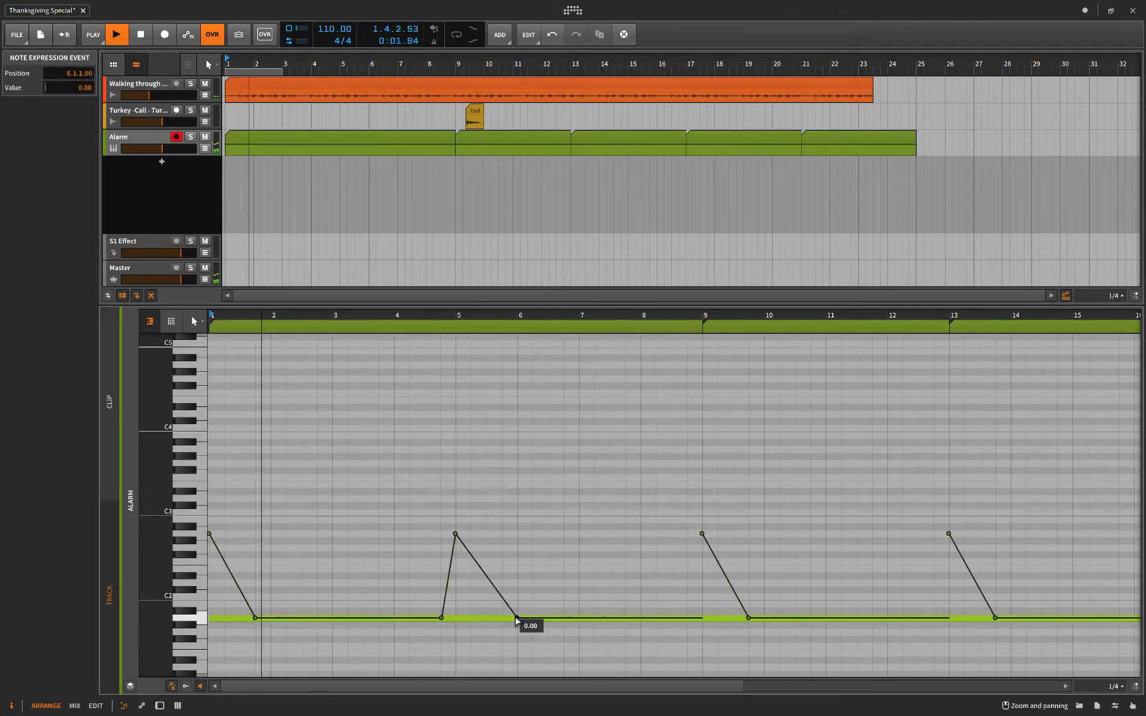
{"action": "scroll", "coordinate": [595, 542], "scroll_direction": "right", "scroll_amount": 5}
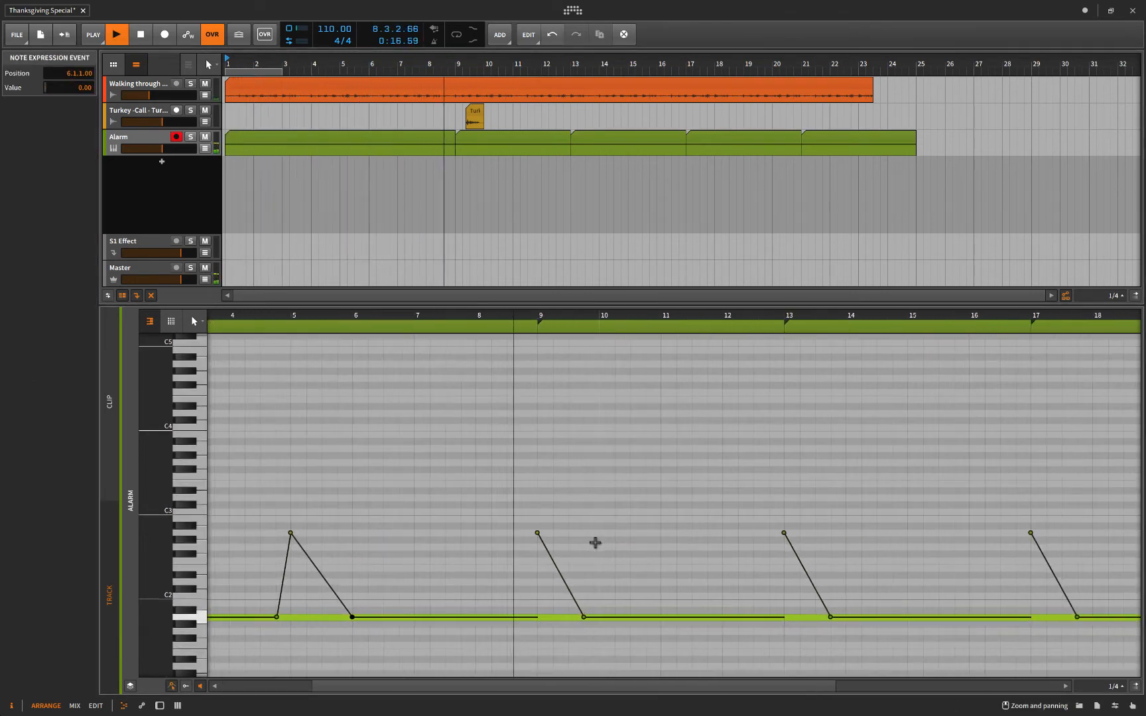
{"action": "key", "text": "space"}
Consolidate the eight-bar Alarm clip with the clip after it into one twelve-bar clip.
{"action": "scroll", "coordinate": [595, 543], "scroll_direction": "right", "scroll_amount": 3}
{"action": "left_click", "coordinate": [424, 139]}
{"action": "left_click", "coordinate": [489, 139], "text": "shift"}
{"action": "key", "text": "ctrl+j"}
Leave pitch expression editing and extend the first A1 note from bar 9 to bar 13.
{"action": "scroll", "coordinate": [690, 472], "scroll_direction": "left", "scroll_amount": 6}
{"action": "left_click", "coordinate": [171, 687]}
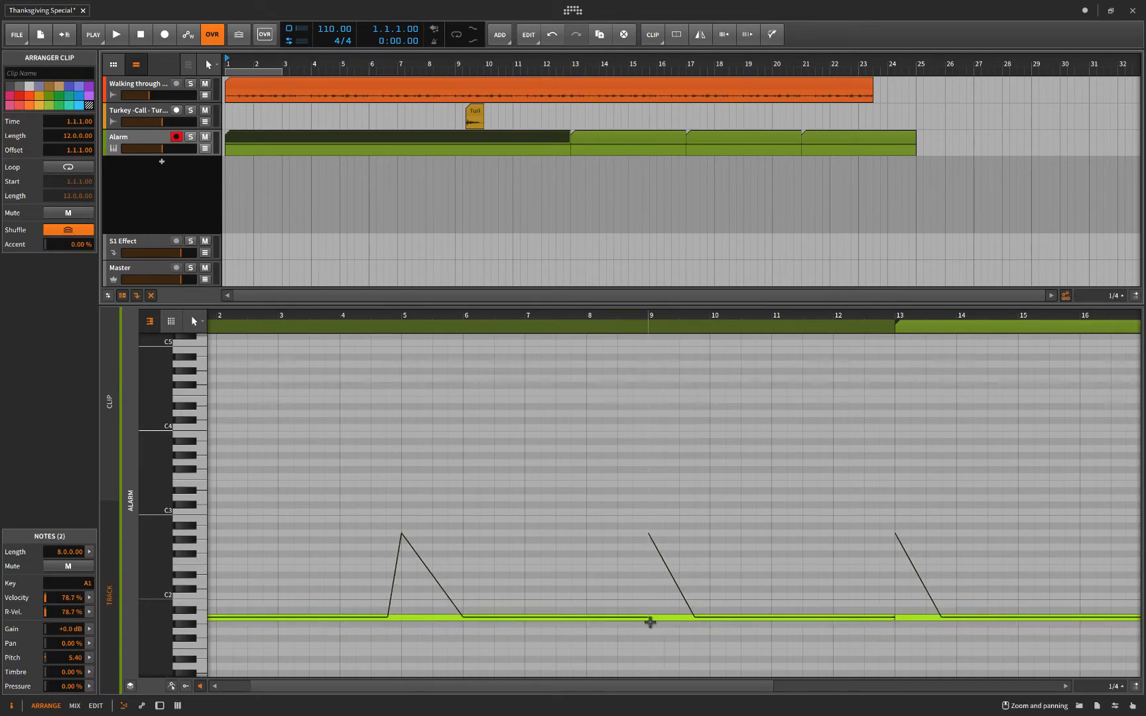
{"action": "left_click_drag", "start_coordinate": [650, 621], "coordinate": [896, 620]}
Add pitch points just before bar 9 and at bar 10, and raise the pitch at bar 9 by one octave.
{"action": "left_click", "coordinate": [171, 686]}
{"action": "left_click", "coordinate": [635, 618]}
{"action": "left_click", "coordinate": [709, 618]}
{"action": "left_click_drag", "start_coordinate": [650, 618], "coordinate": [649, 533]}
{"action": "scroll", "coordinate": [649, 533], "scroll_direction": "right", "scroll_amount": 1}
Consolidate all the Alarm clips into a single clip ending at bar 25, start playback and shrink the note editor.
{"action": "left_click", "coordinate": [482, 136]}
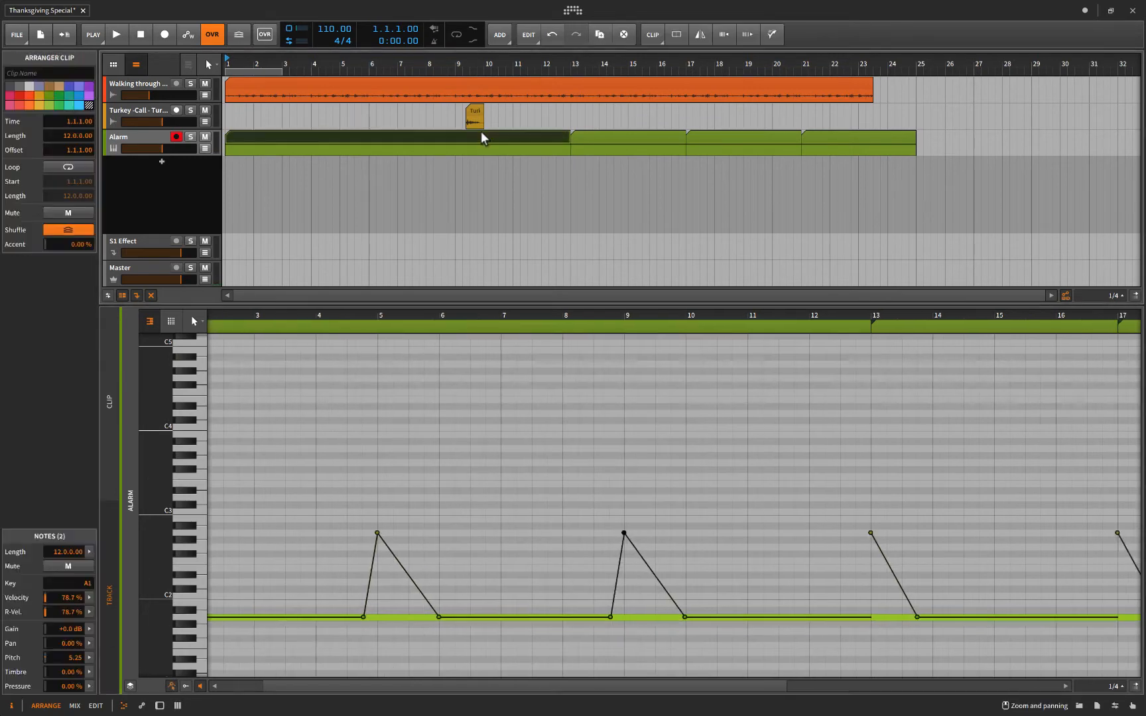
{"action": "left_click", "coordinate": [855, 137], "text": "shift"}
{"action": "key", "text": "ctrl+j"}
{"action": "key", "text": "space"}
{"action": "left_click_drag", "start_coordinate": [181, 306], "coordinate": [192, 519]}
Add an instrument track with the AVA drums 2 preset, found by searching for "ava", and show its devices.
{"action": "double_click", "coordinate": [181, 261]}
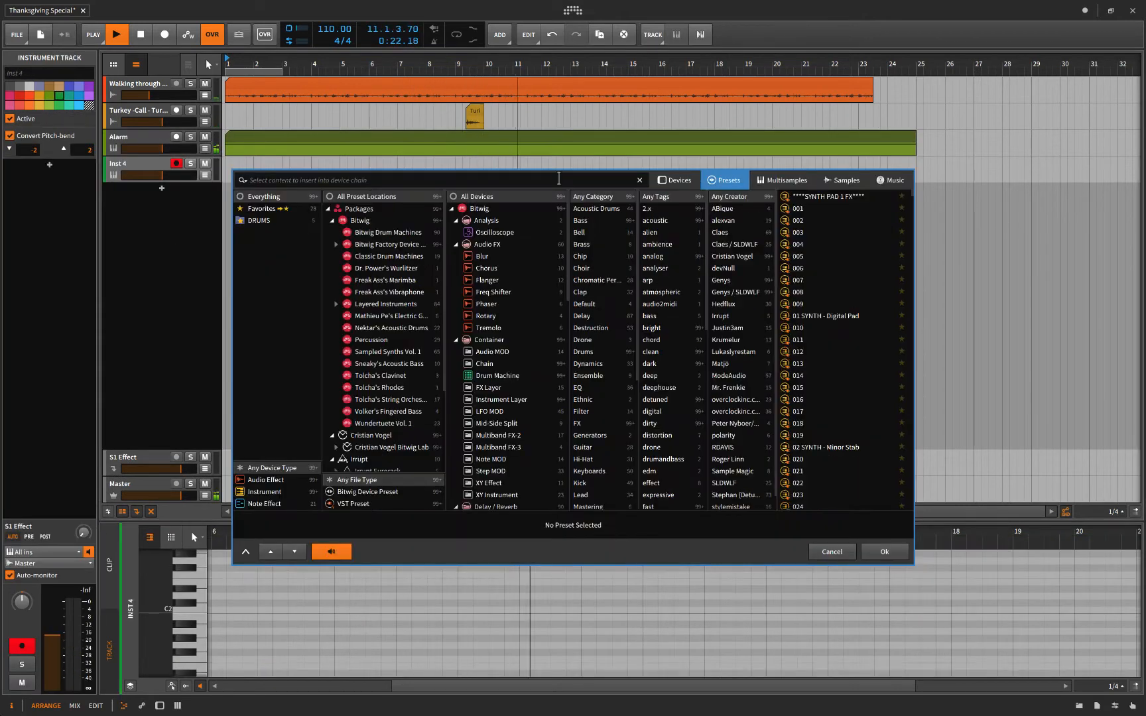
{"action": "left_click", "coordinate": [559, 179]}
{"action": "type", "text": "ava"}
{"action": "double_click", "coordinate": [820, 220]}
{"action": "left_click", "coordinate": [128, 166]}
{"action": "left_click", "coordinate": [159, 706]}
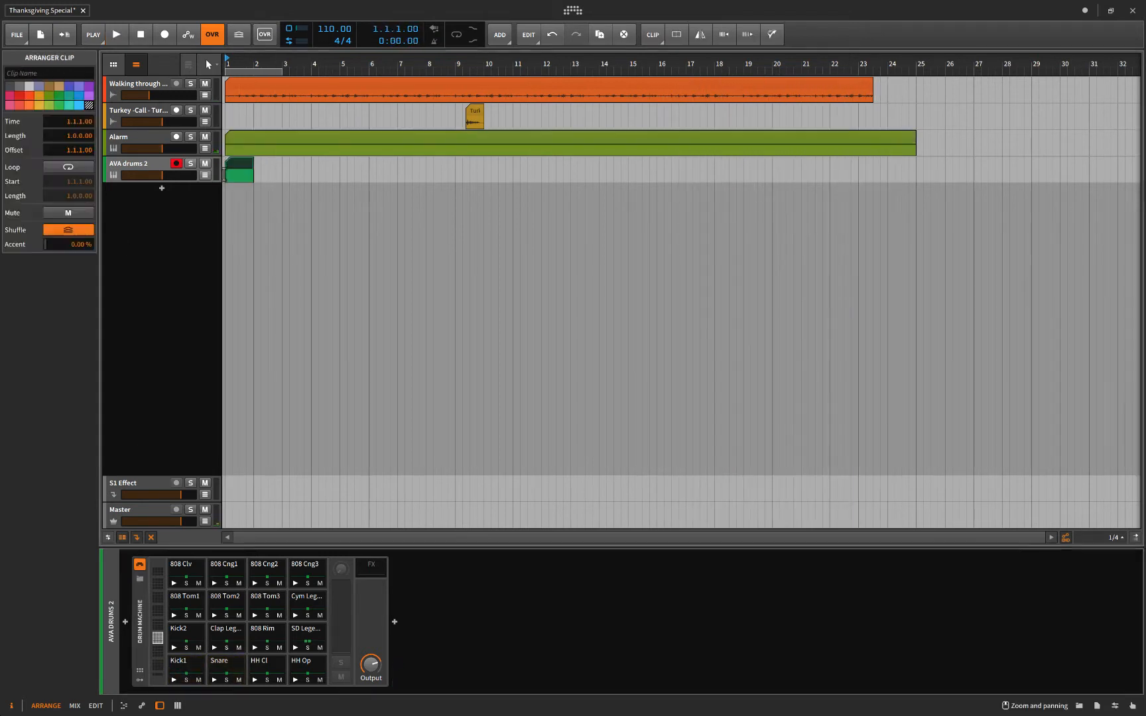
Extend the AVA drums 2 clip to three bars, ending at bar 4, and open it in the note editor.
{"action": "left_click_drag", "start_coordinate": [253, 173], "coordinate": [311, 174]}
{"action": "double_click", "coordinate": [285, 166]}
{"action": "scroll", "coordinate": [218, 627], "scroll_direction": "up", "scroll_amount": 1}
{"action": "scroll", "coordinate": [261, 611], "scroll_direction": "down", "scroll_amount": 2}
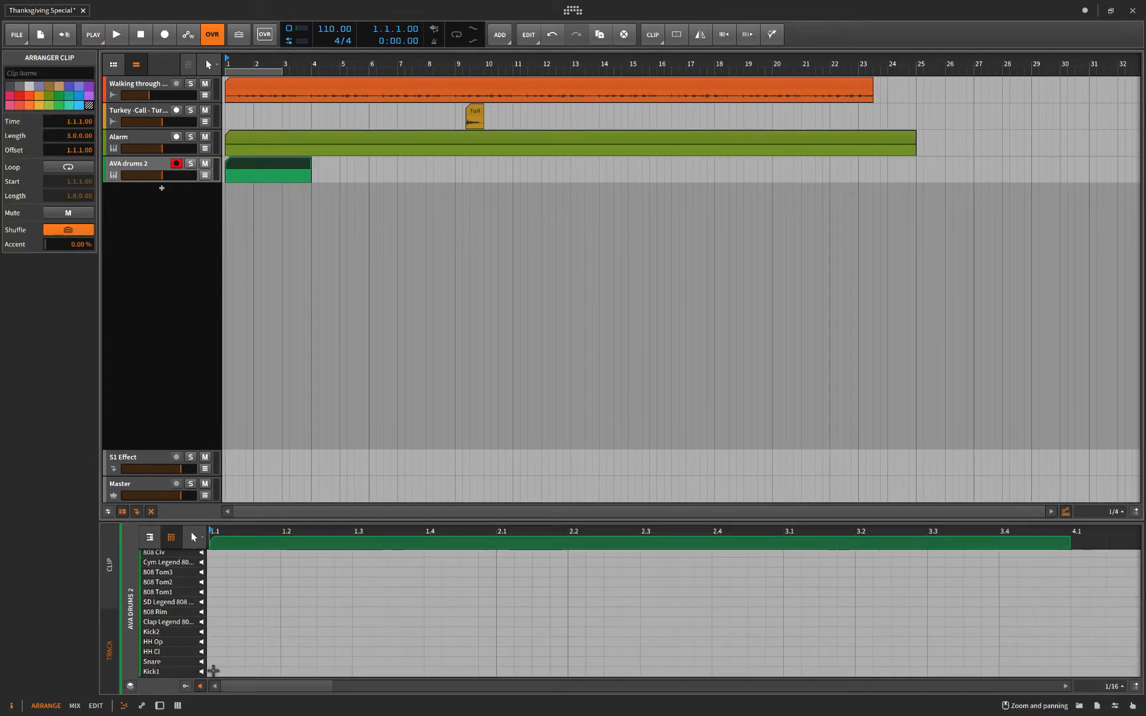
Program the drum clip with Snare hits at 1.1, 2.1 and 3.1 and Kick1 hits at 1.3, 2.3 and 3.3.
{"action": "double_click", "coordinate": [215, 672]}
{"action": "key", "text": "space"}
{"action": "key", "text": "space"}
{"action": "left_click_drag", "start_coordinate": [221, 672], "coordinate": [362, 673]}
{"action": "double_click", "coordinate": [504, 663]}
{"action": "double_click", "coordinate": [647, 673]}
{"action": "double_click", "coordinate": [792, 663]}
{"action": "double_click", "coordinate": [936, 672]}
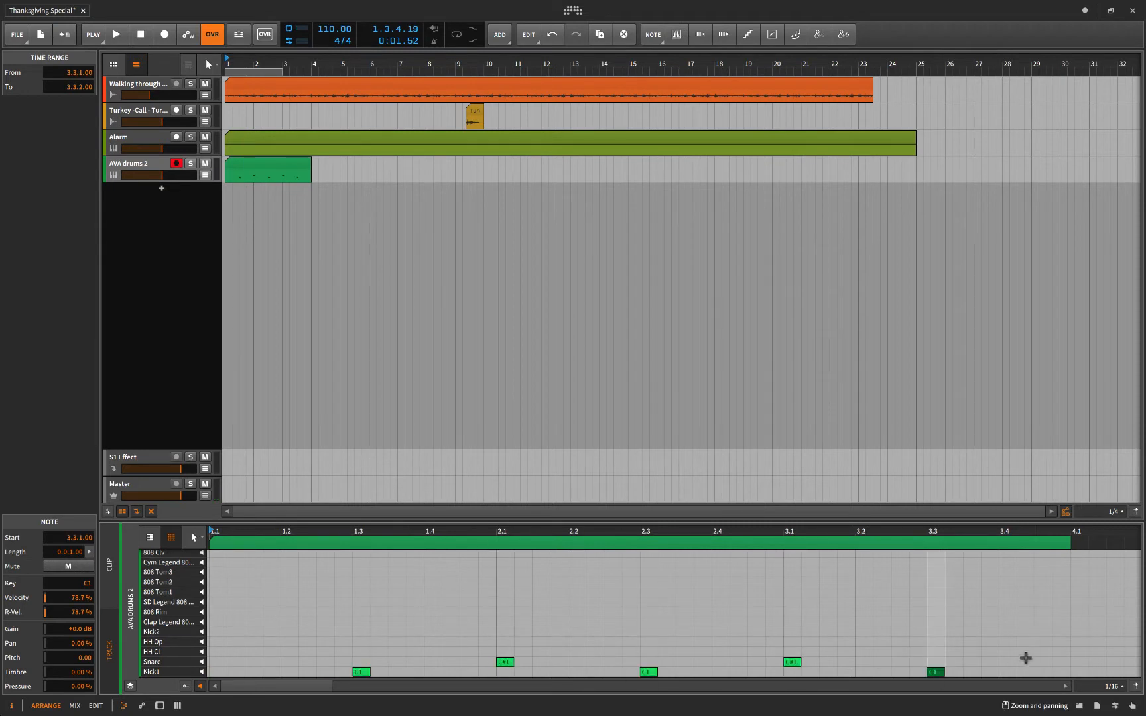
{"action": "key", "text": "space"}
{"action": "key", "text": "space"}
{"action": "double_click", "coordinate": [219, 662]}
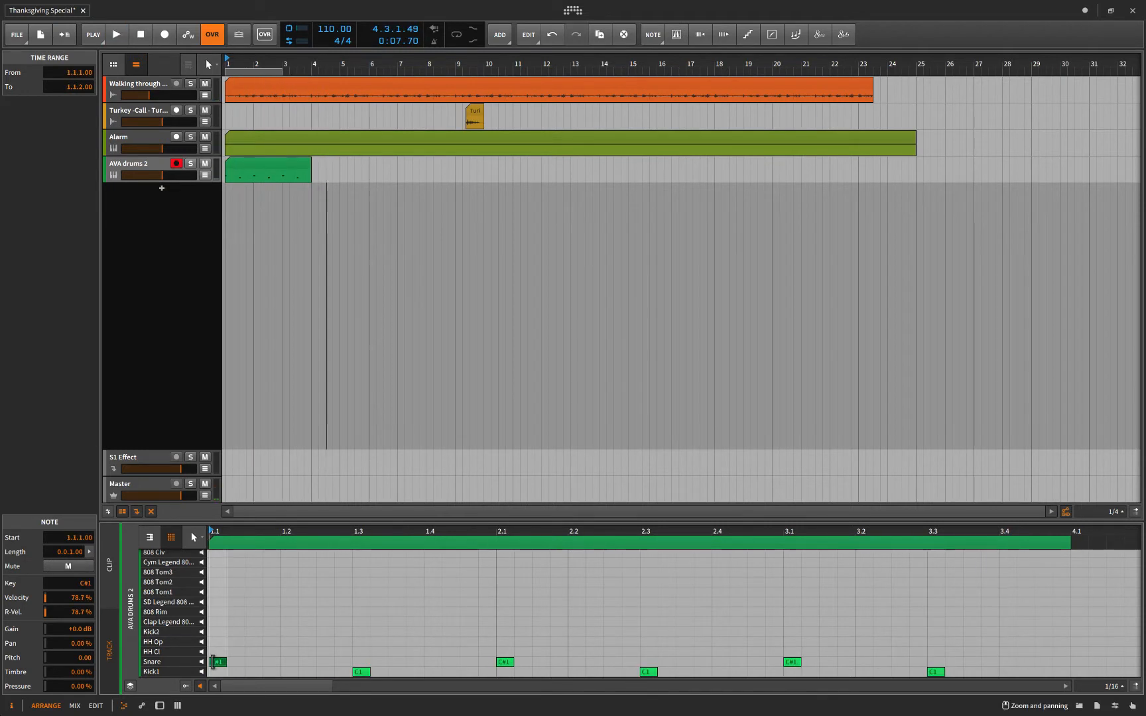
Duplicate the three-bar drum clip seven times up to bar 25, delete the first clip and start playback.
{"action": "left_click", "coordinate": [254, 164]}
{"action": "key", "text": "ctrl+d"}
{"action": "key", "text": "ctrl+d"}
{"action": "key", "text": "ctrl+d"}
{"action": "key", "text": "ctrl+d"}
{"action": "key", "text": "ctrl+d"}
{"action": "key", "text": "ctrl+d"}
{"action": "key", "text": "ctrl+d"}
{"action": "left_click", "coordinate": [256, 164]}
{"action": "key", "text": "Delete"}
{"action": "key", "text": "space"}
Add a seven-bar fade-in to the walking-through-leaves clip, curve it, and enlarge that track's height.
{"action": "left_click", "coordinate": [260, 84]}
{"action": "left_click_drag", "start_coordinate": [226, 91], "coordinate": [426, 92]}
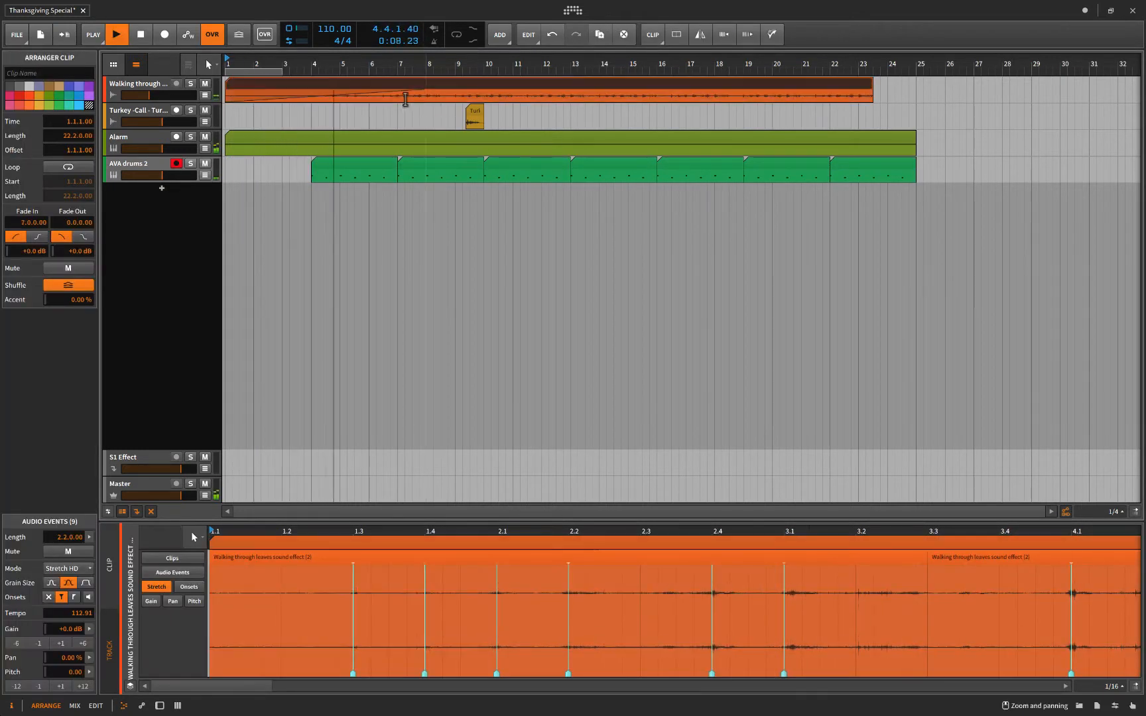
{"action": "left_click_drag", "start_coordinate": [199, 103], "coordinate": [200, 140]}
{"action": "left_click_drag", "start_coordinate": [330, 113], "coordinate": [332, 127]}
{"action": "left_click", "coordinate": [159, 146]}
{"action": "left_click_drag", "start_coordinate": [159, 140], "coordinate": [159, 115]}
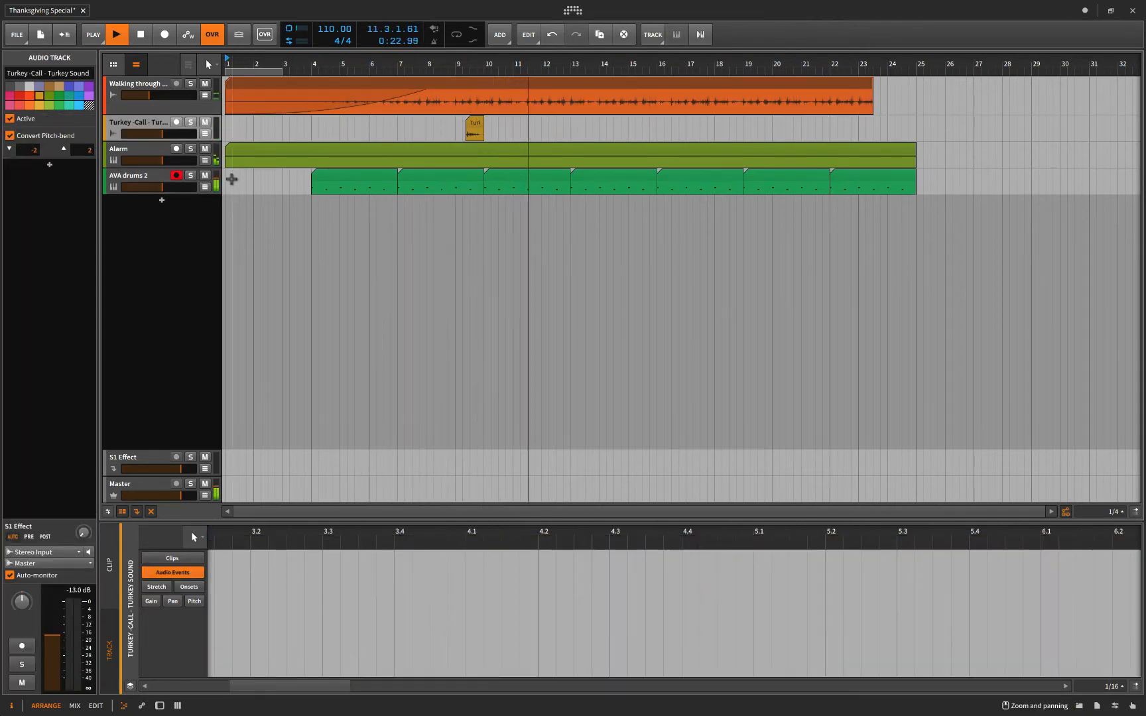
Add an instrument track with the AVA Auto Hats preset, found by searching for "ava".
{"action": "left_click", "coordinate": [161, 201]}
{"action": "left_click", "coordinate": [726, 181]}
{"action": "type", "text": "ava"}
{"action": "double_click", "coordinate": [826, 201]}
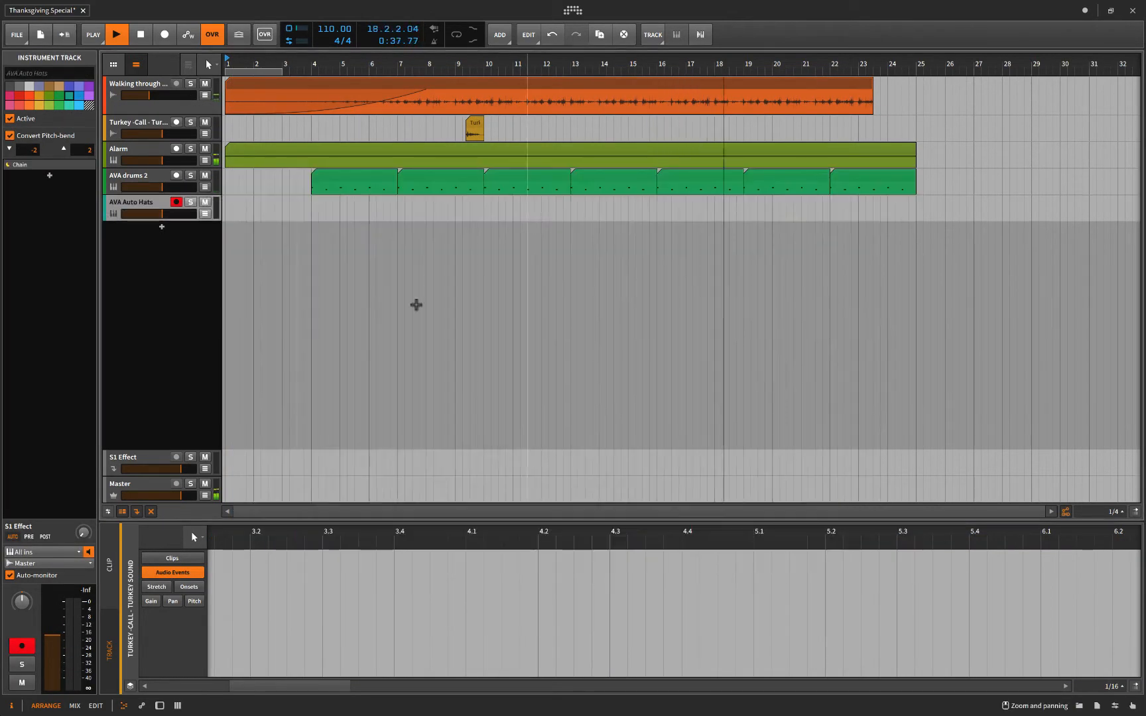
Create an AVA Auto Hats clip from bar 1 to bar 25, fill it with one 24-bar A1 note and play it.
{"action": "double_click", "coordinate": [233, 208]}
{"action": "left_click_drag", "start_coordinate": [252, 215], "coordinate": [916, 215]}
{"action": "scroll", "coordinate": [279, 617], "scroll_direction": "left", "scroll_amount": 5}
{"action": "double_click", "coordinate": [216, 632]}
{"action": "left_click_drag", "start_coordinate": [226, 632], "coordinate": [1054, 632]}
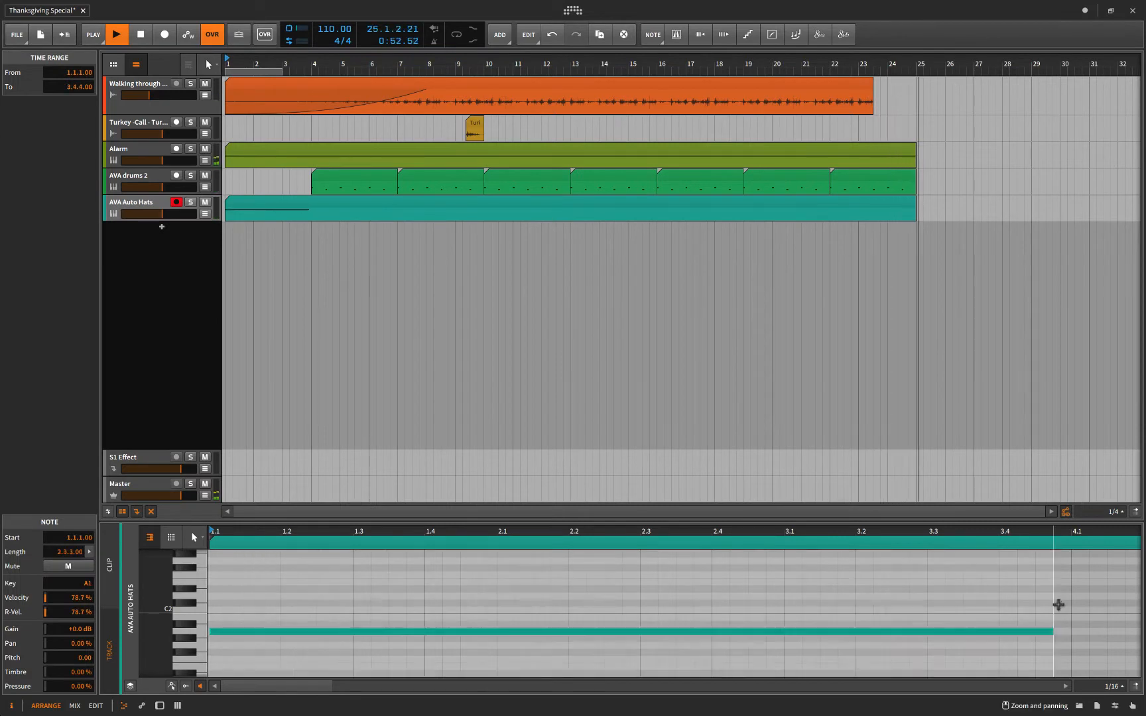
{"action": "key", "text": "space"}
{"action": "scroll", "coordinate": [790, 605], "scroll_direction": "down", "scroll_amount": 8}
{"action": "left_click_drag", "start_coordinate": [253, 596], "coordinate": [561, 596]}
{"action": "key", "text": "space"}
Show the AVA Auto Hats track's devices and open the contents of its Chain device.
{"action": "double_click", "coordinate": [149, 201]}
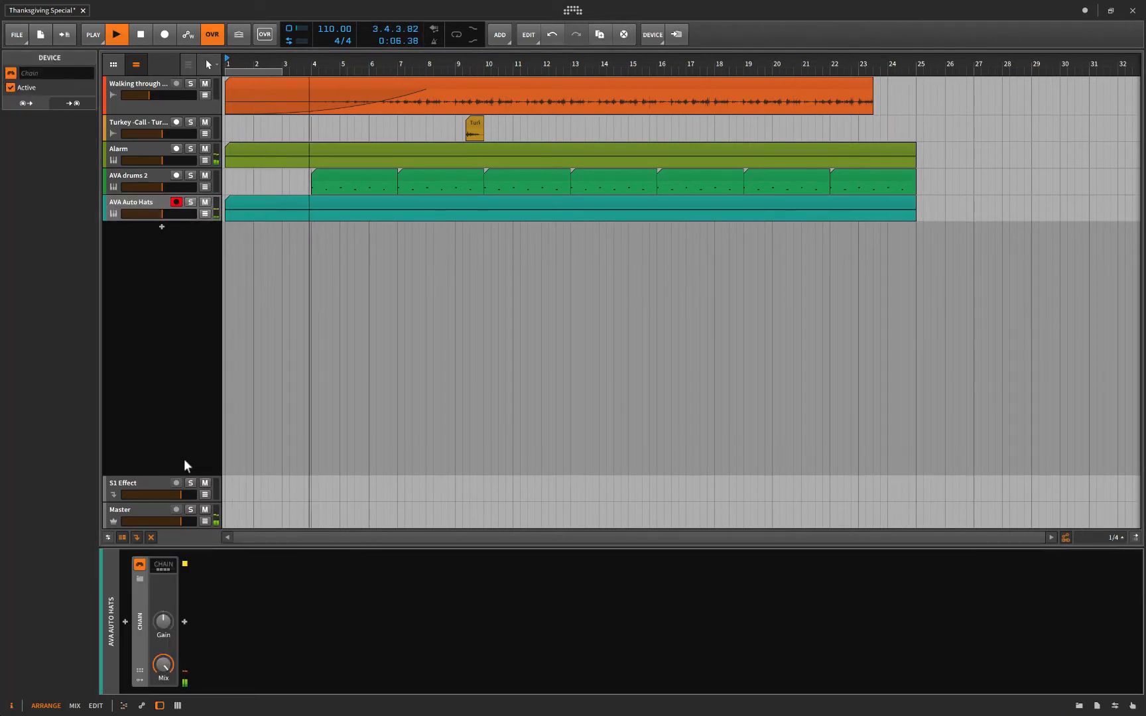
{"action": "left_click", "coordinate": [157, 567]}
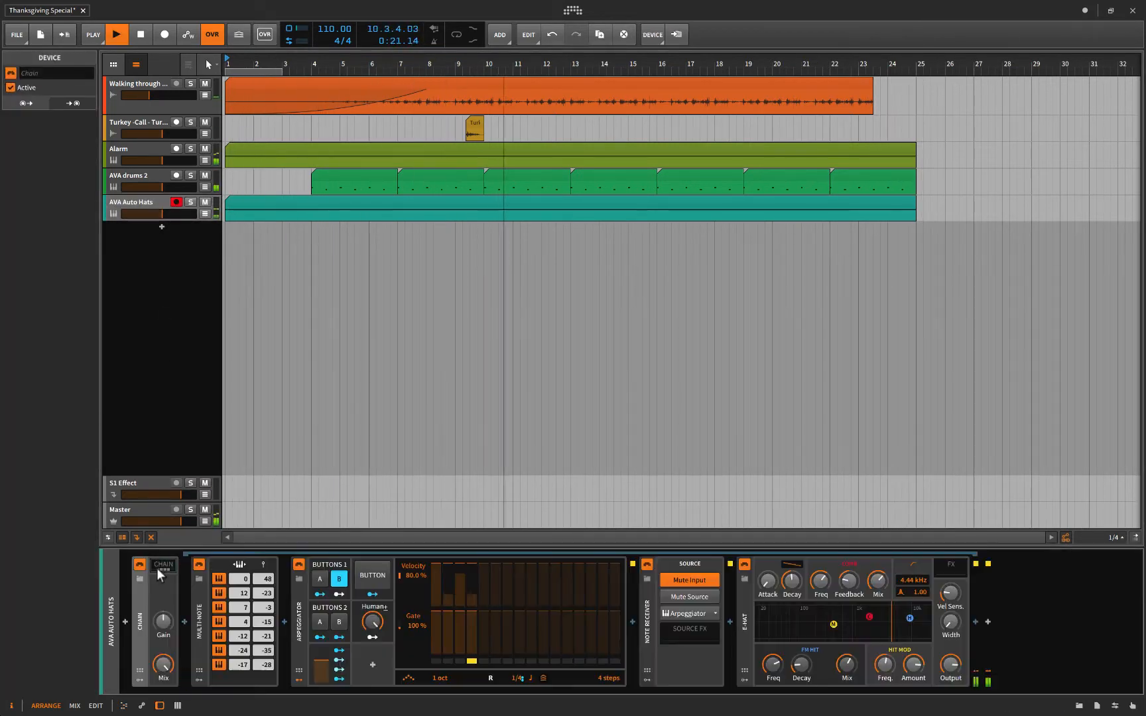
{"action": "mouse_move", "coordinate": [321, 662]}
{"action": "left_mouse_down"}
{"action": "mouse_move", "coordinate": [321, 650]}
{"action": "mouse_move", "coordinate": [322, 664]}
{"action": "left_mouse_up"}
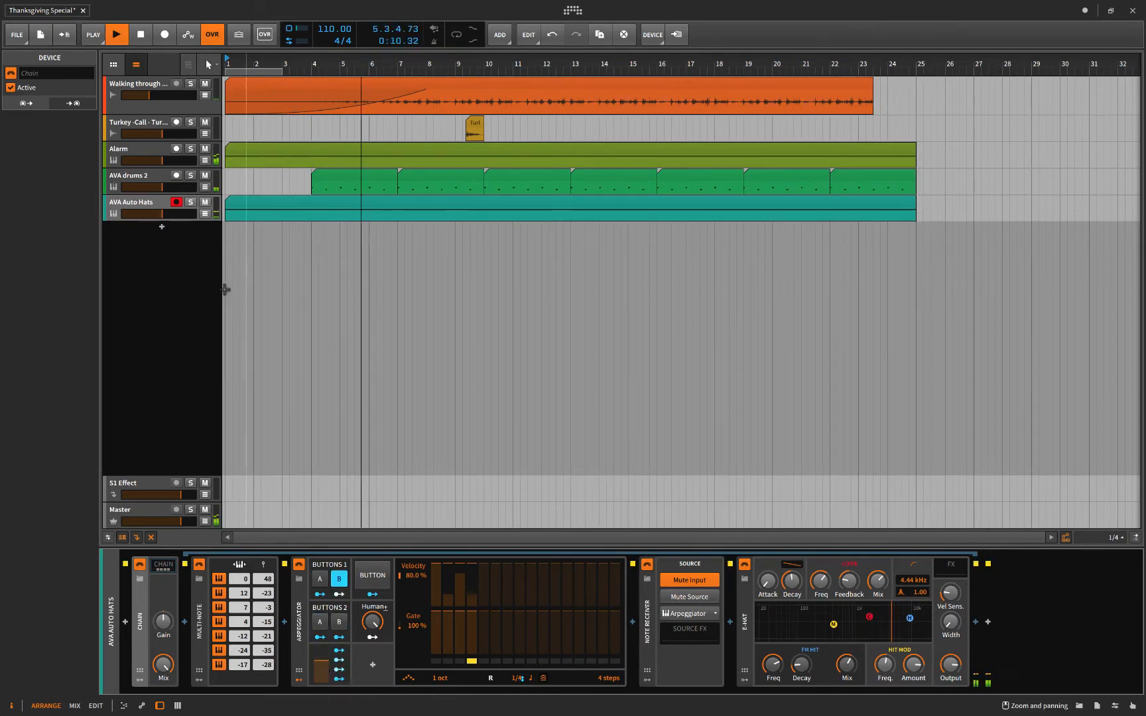
Stop playback and move the turkey call clip to bar 15.
{"action": "left_click_drag", "start_coordinate": [475, 128], "coordinate": [738, 128]}
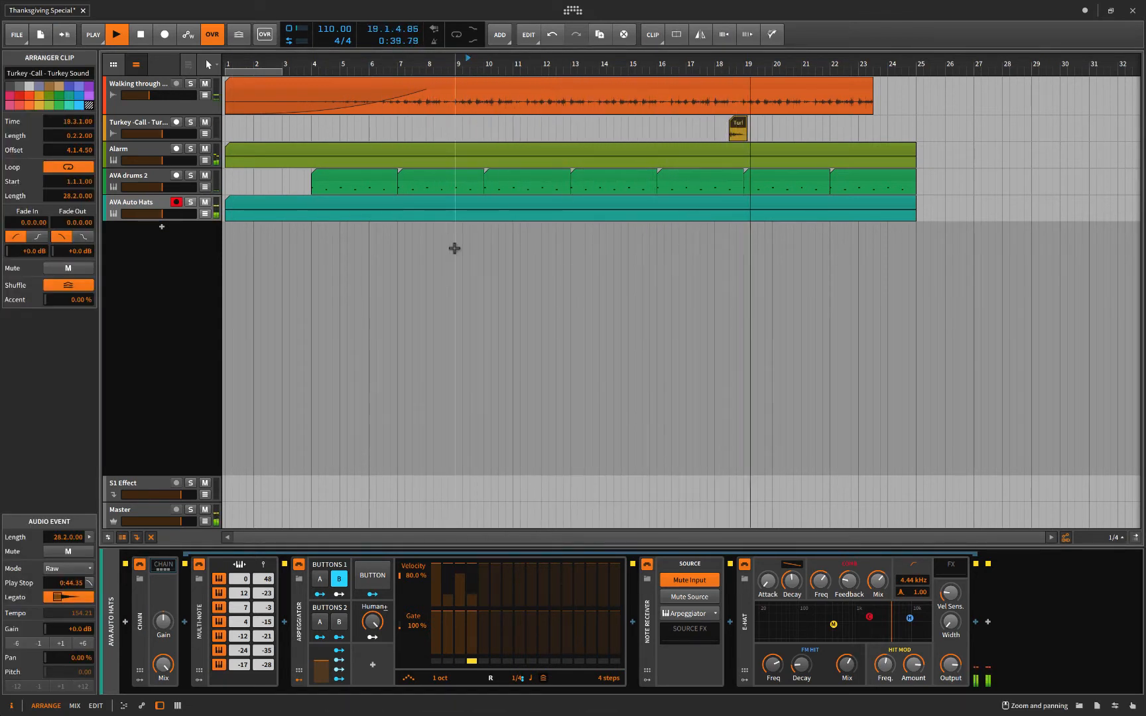
{"action": "key", "text": "space"}
{"action": "left_click_drag", "start_coordinate": [736, 124], "coordinate": [636, 124]}
Split the leaves, Alarm, drums and hats clips at bar 15, delete everything after it and play the ending from bar 13.
{"action": "double_click", "coordinate": [629, 105]}
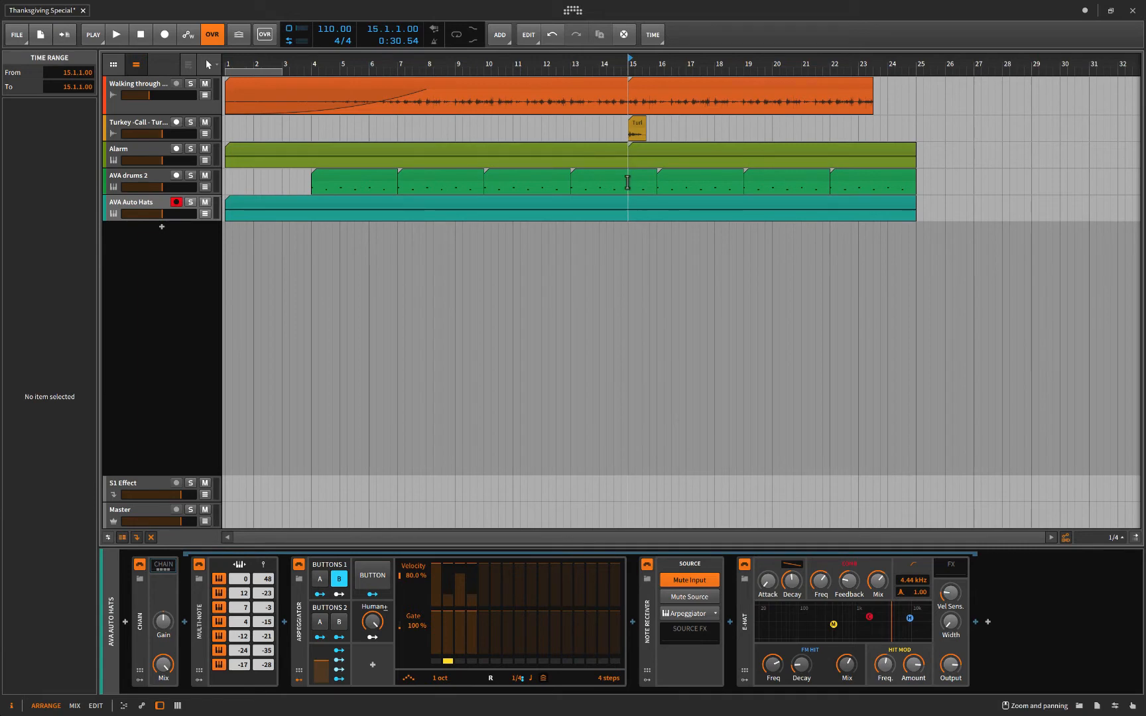
{"action": "double_click", "coordinate": [627, 183]}
{"action": "double_click", "coordinate": [626, 211]}
{"action": "left_click_drag", "start_coordinate": [790, 259], "coordinate": [708, 100]}
{"action": "key", "text": "Delete"}
{"action": "left_click", "coordinate": [573, 161]}
{"action": "key", "text": "space"}
{"action": "left_click", "coordinate": [522, 243]}
{"action": "key", "text": "space"}
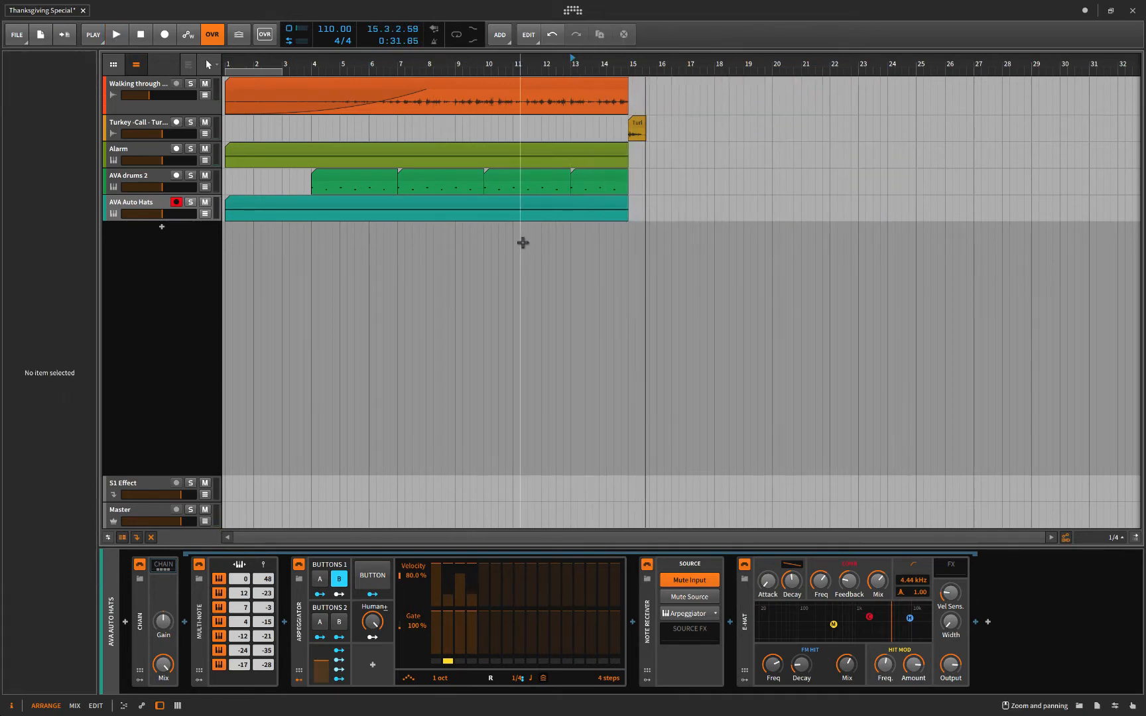
Search the browser's clips for "ava", preview the rises, and place AVA Rise 1 on a new track at bar 11.
{"action": "key", "text": "b"}
{"action": "left_click", "coordinate": [1114, 72]}
{"action": "left_click", "coordinate": [1035, 86]}
{"action": "type", "text": "ava"}
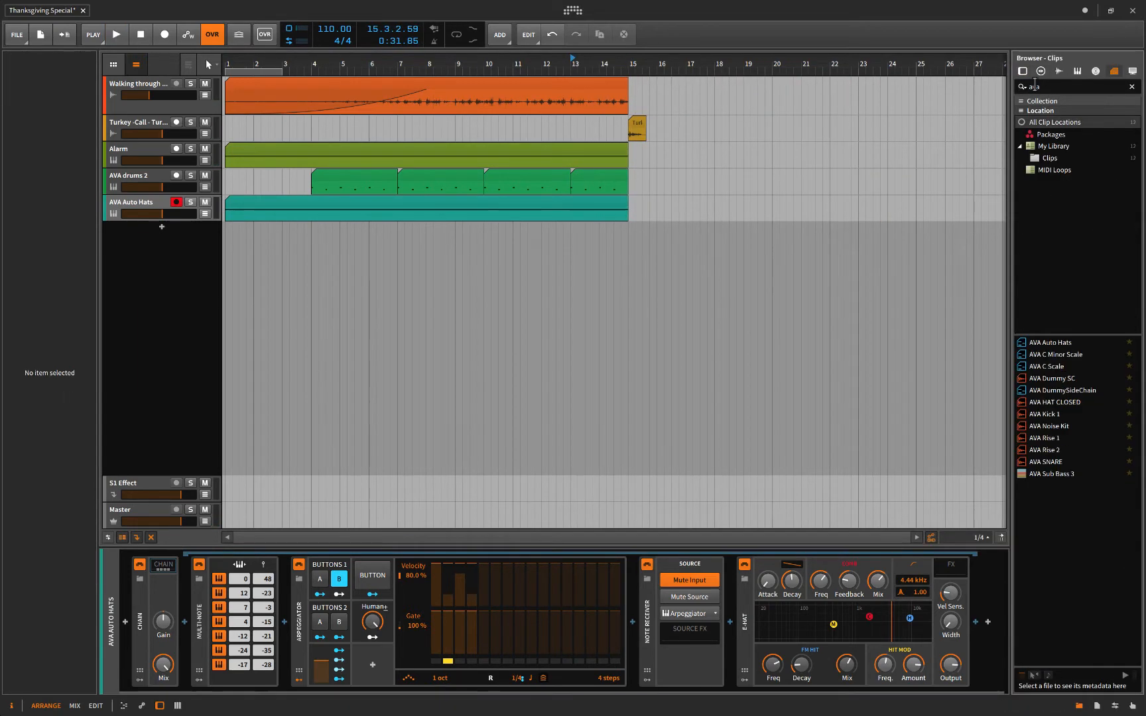
{"action": "left_click", "coordinate": [1057, 438]}
{"action": "left_click", "coordinate": [1057, 450]}
{"action": "left_click", "coordinate": [1126, 655]}
{"action": "left_click", "coordinate": [1057, 438]}
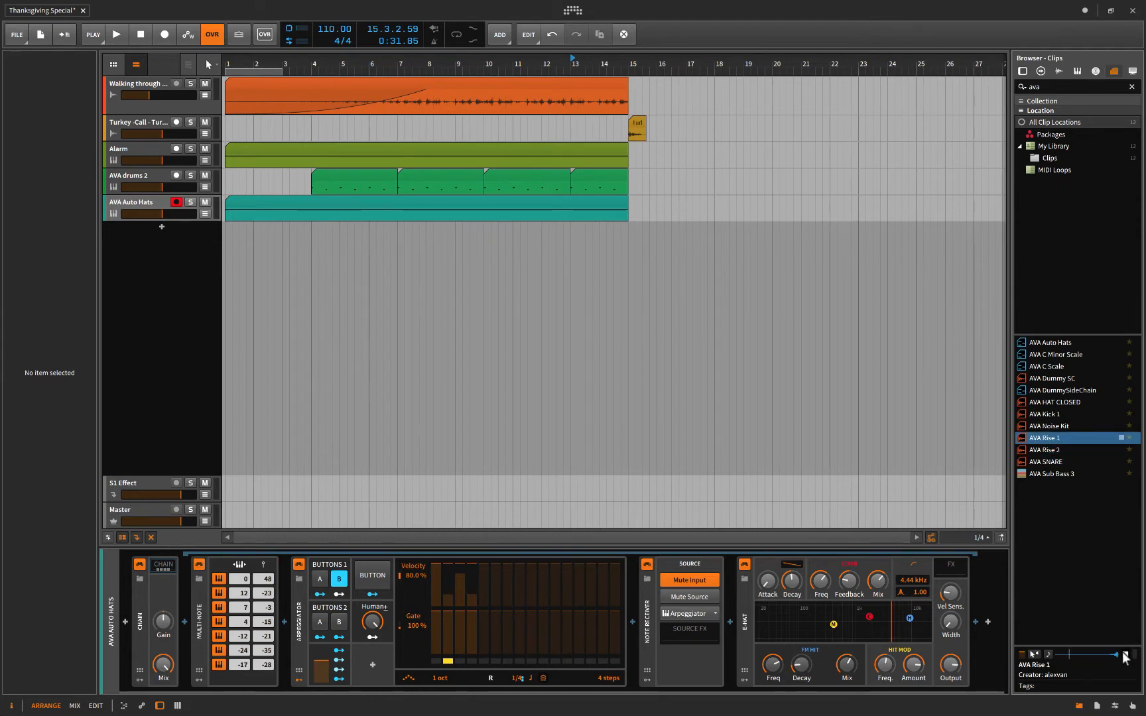
{"action": "left_click_drag", "start_coordinate": [625, 233], "coordinate": [578, 230]}
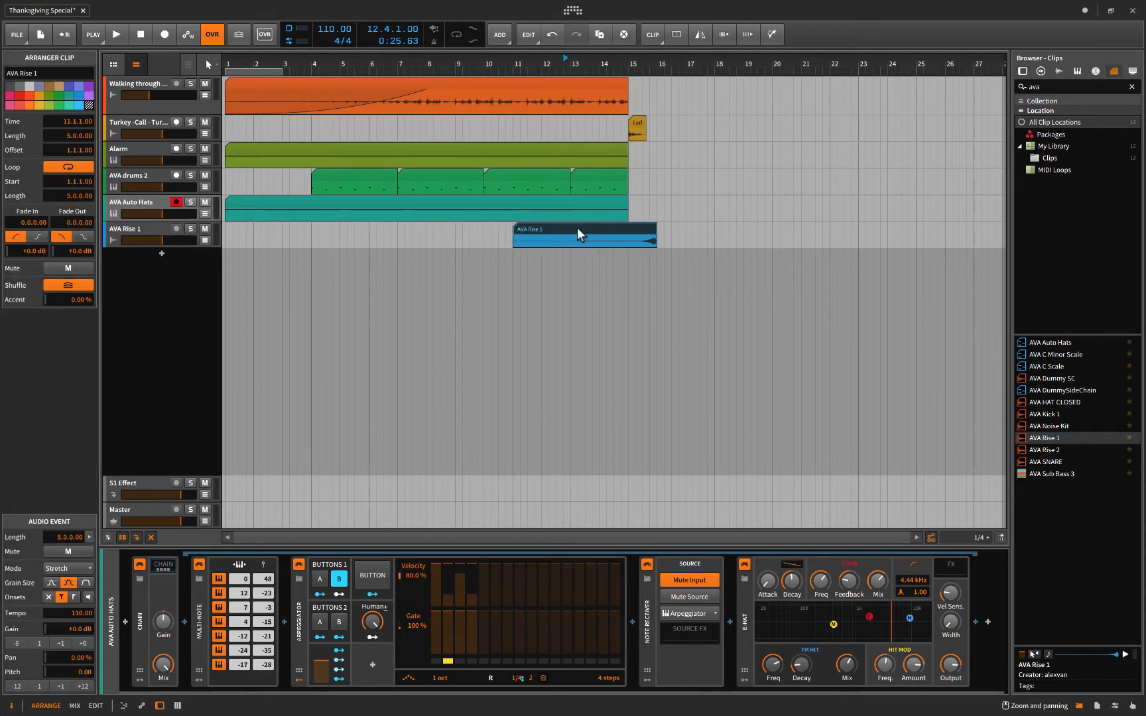
Add an instrument track with the Acoustic Piano (Nektar) preset, found by searching presets for "piano".
{"action": "left_click", "coordinate": [161, 254]}
{"action": "type", "text": "piano"}
{"action": "left_click", "coordinate": [627, 166]}
{"action": "left_click", "coordinate": [381, 195]}
{"action": "left_click", "coordinate": [713, 196]}
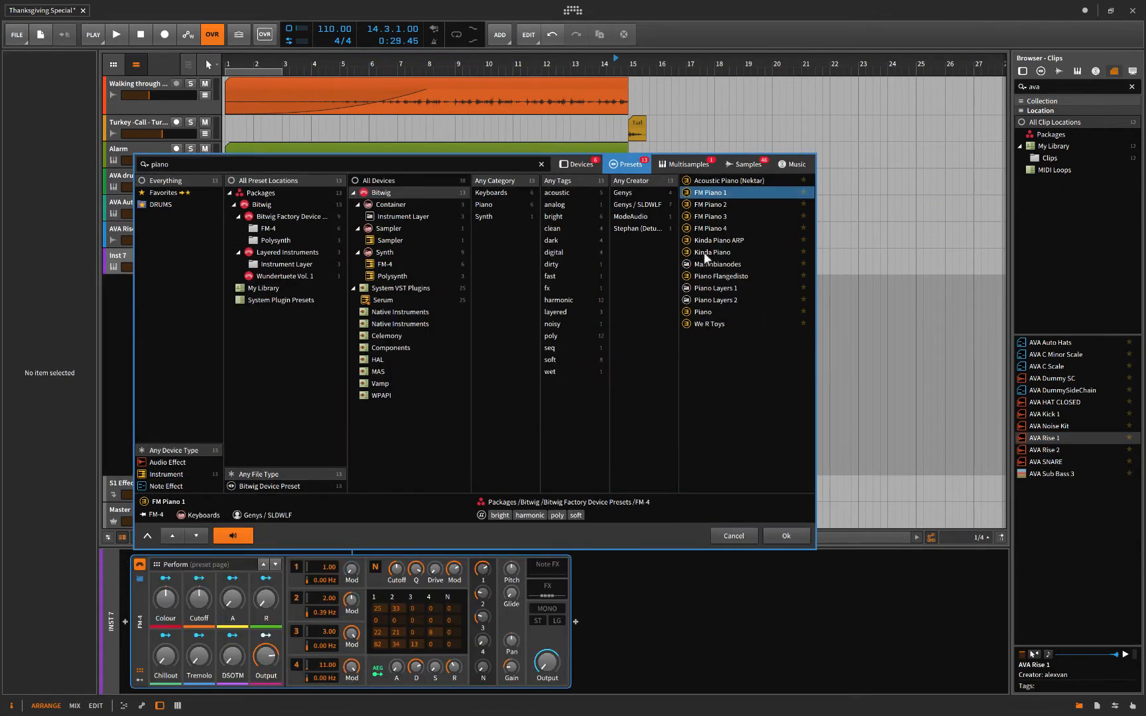
{"action": "left_click", "coordinate": [729, 182]}
{"action": "left_click", "coordinate": [787, 537]}
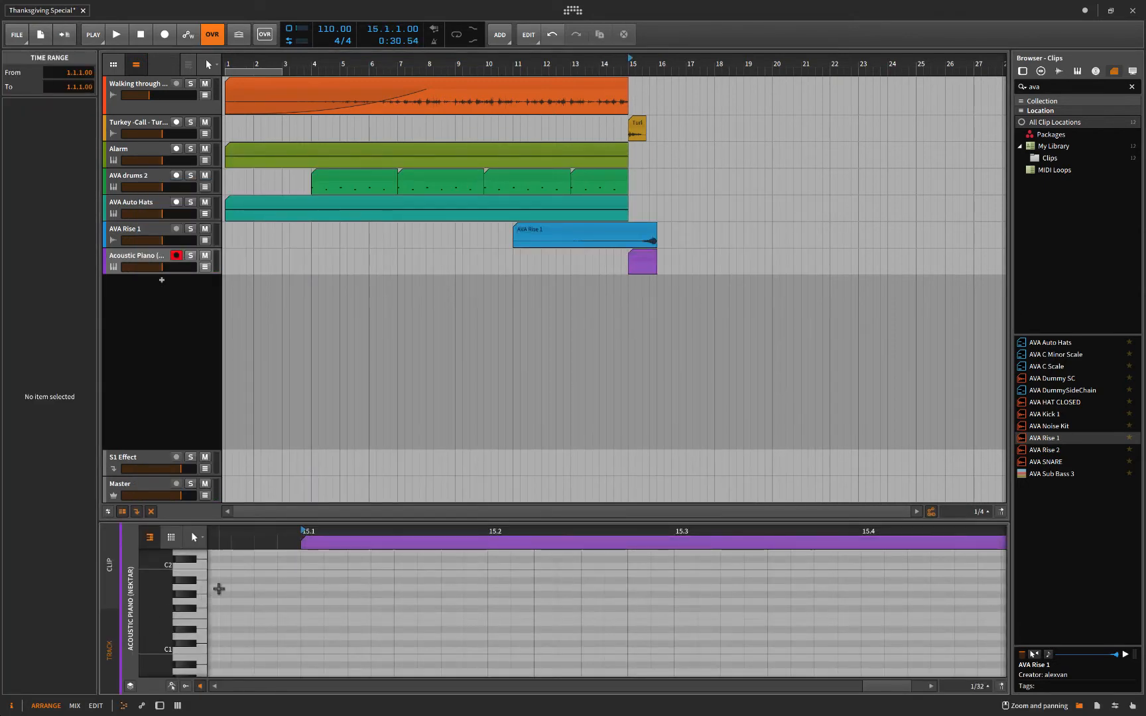
Draw a one-bar chord of A1, C2 and E2 in the piano clip at bar 15 and play it.
{"action": "double_click", "coordinate": [308, 612]}
{"action": "double_click", "coordinate": [308, 591]}
{"action": "double_click", "coordinate": [307, 564]}
{"action": "scroll", "coordinate": [266, 573], "scroll_direction": "up", "scroll_amount": 3}
{"action": "scroll", "coordinate": [266, 573], "scroll_direction": "up", "scroll_amount": 1}
{"action": "left_click_drag", "start_coordinate": [266, 570], "coordinate": [956, 663]}
{"action": "key", "text": "space"}
{"action": "key", "text": "space"}
Enlarge the note editor, show the velocity lane, and raise the chord's velocity to 99.2 %.
{"action": "left_click_drag", "start_coordinate": [606, 524], "coordinate": [606, 369]}
{"action": "left_click", "coordinate": [186, 687]}
{"action": "left_click_drag", "start_coordinate": [215, 631], "coordinate": [215, 621]}
{"action": "key", "text": "space"}
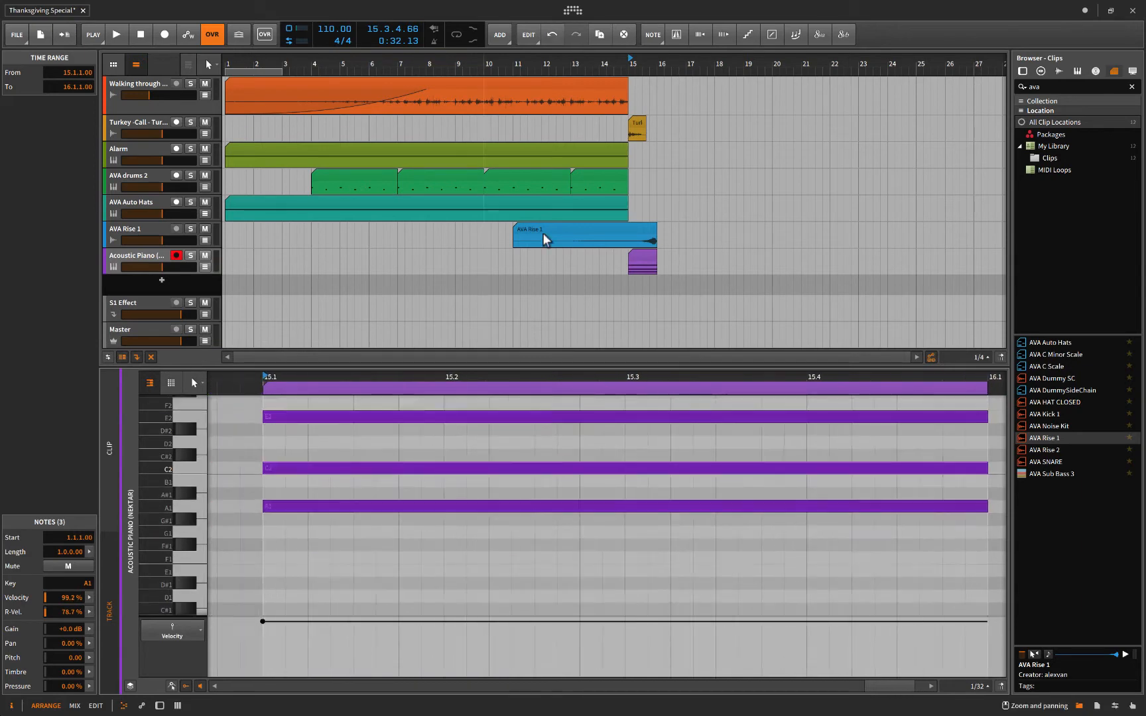
Add a Reverb after the piano's Sampler, raise its mix, lengthen its decay to 2.12 s and play the chord.
{"action": "left_click", "coordinate": [159, 706]}
{"action": "left_click", "coordinate": [671, 622]}
{"action": "type", "text": "rev"}
{"action": "left_click", "coordinate": [730, 194]}
{"action": "double_click", "coordinate": [1039, 217]}
{"action": "left_click_drag", "start_coordinate": [938, 663], "coordinate": [938, 647]}
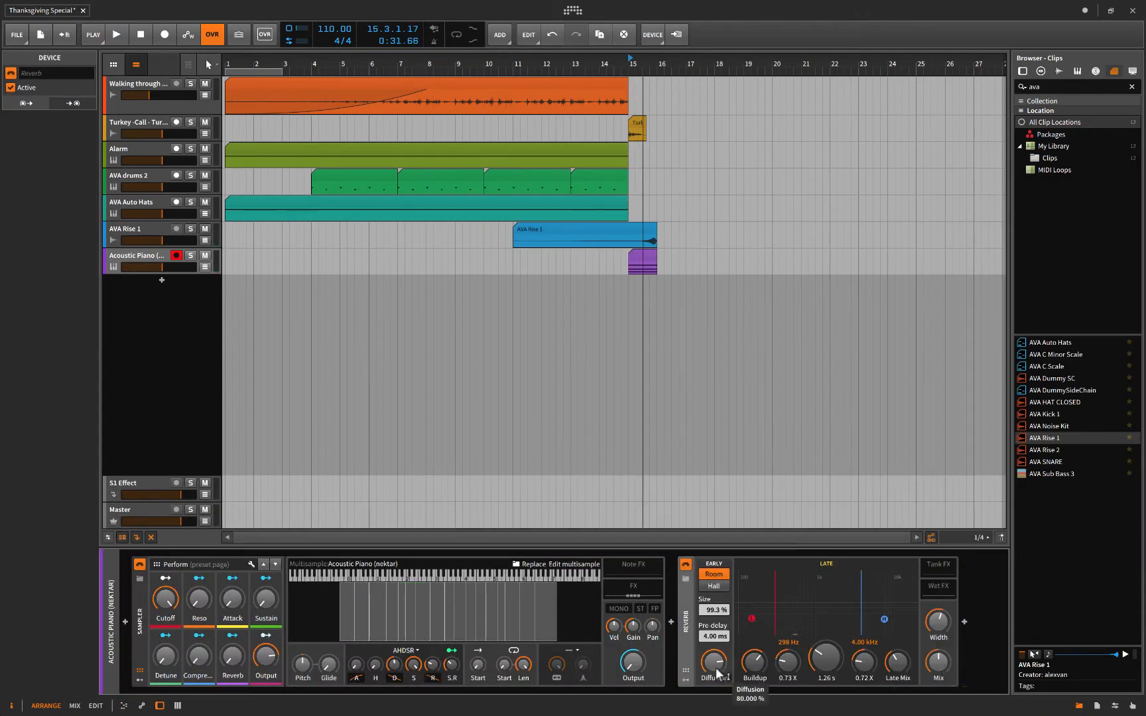
{"action": "key", "text": "space"}
{"action": "key", "text": "space"}
Open the piano clip, select all chord notes, shift them about an octave lower and play the result.
{"action": "double_click", "coordinate": [642, 263]}
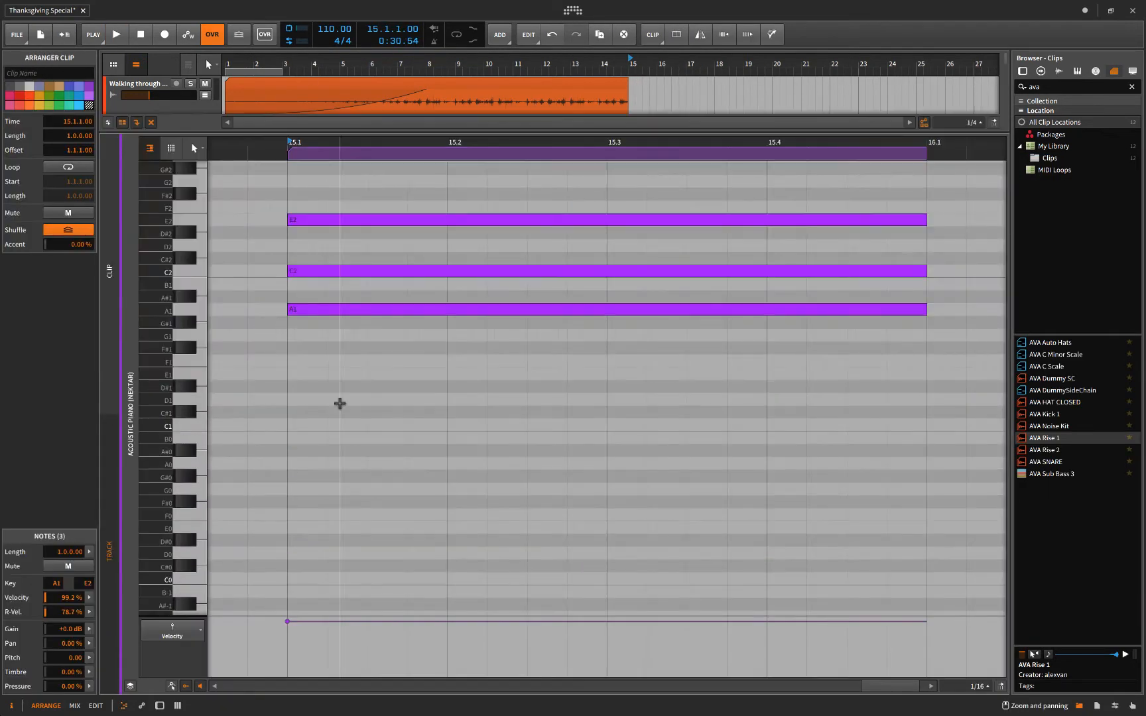
{"action": "left_click", "coordinate": [298, 248]}
{"action": "key", "text": "ctrl+a"}
{"action": "left_click_drag", "start_coordinate": [302, 223], "coordinate": [308, 380]}
{"action": "scroll", "coordinate": [310, 383], "scroll_direction": "up", "scroll_amount": 3}
{"action": "left_click_drag", "start_coordinate": [310, 327], "coordinate": [351, 288]}
{"action": "key", "text": "space"}
{"action": "key", "text": "space"}
Shrink the note editor, extend the piano clip to bar 21 and bounce it to an audio track.
{"action": "left_click_drag", "start_coordinate": [356, 132], "coordinate": [358, 553]}
{"action": "left_click_drag", "start_coordinate": [656, 255], "coordinate": [802, 259]}
{"action": "key", "text": "d"}
{"action": "left_click", "coordinate": [623, 264]}
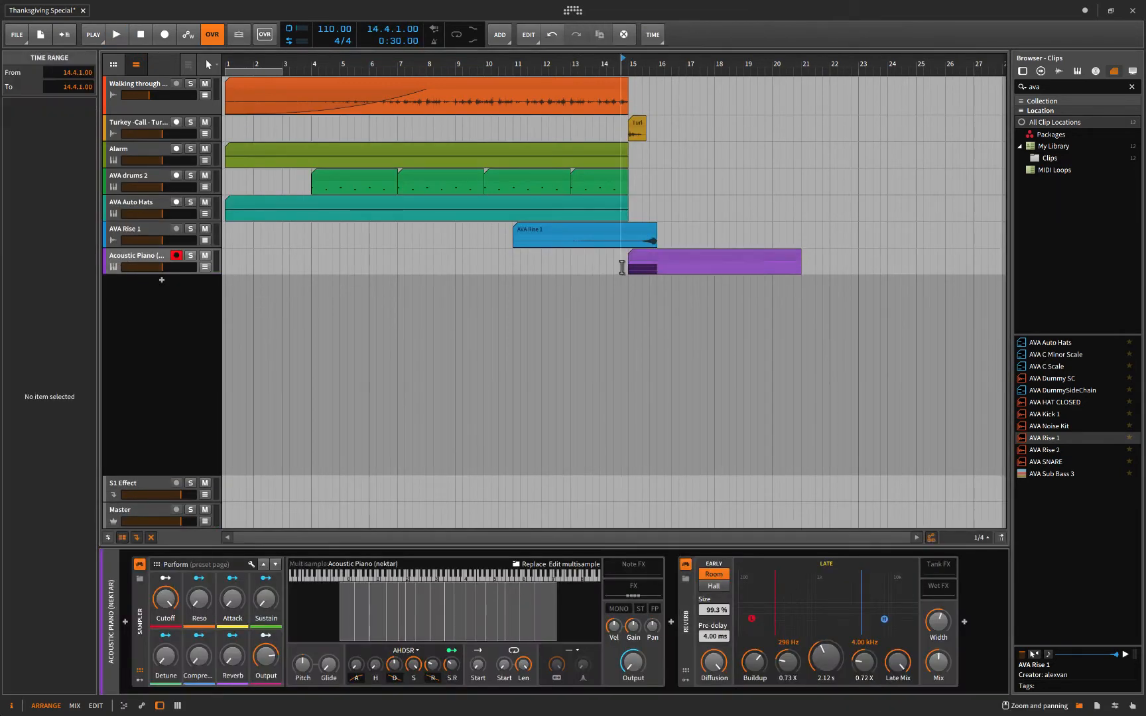
{"action": "right_click", "coordinate": [642, 256]}
{"action": "left_click", "coordinate": [700, 484]}
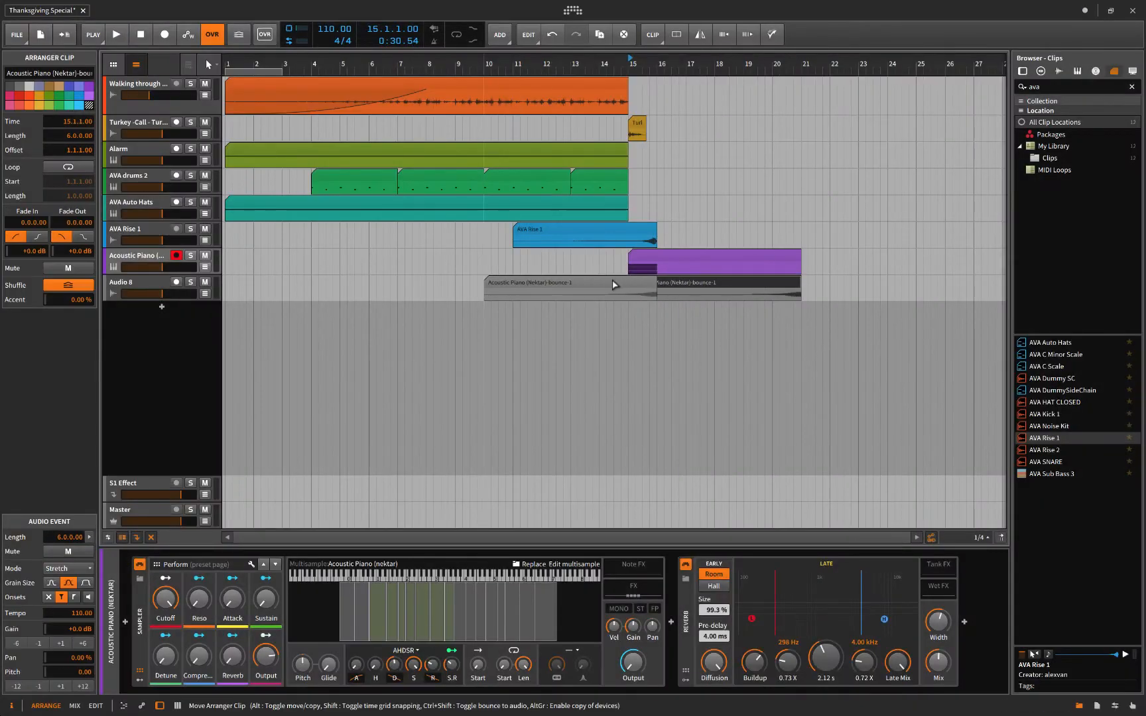
Place a reversed copy of the bounced piano from bar 10 to 16 before a forward copy at bar 16, and delete the piano note clip.
{"action": "left_click_drag", "start_coordinate": [689, 255], "coordinate": [689, 256]}
{"action": "left_click", "coordinate": [633, 285]}
{"action": "key", "text": "ctrl+d"}
{"action": "key", "text": "r"}
{"action": "left_click", "coordinate": [693, 256]}
{"action": "key", "text": "Delete"}
Duplicate the AVA Auto Hats, drums and Alarm clips to start again at bar 16, and play the transition.
{"action": "left_click", "coordinate": [604, 201]}
{"action": "key", "text": "ctrl+d"}
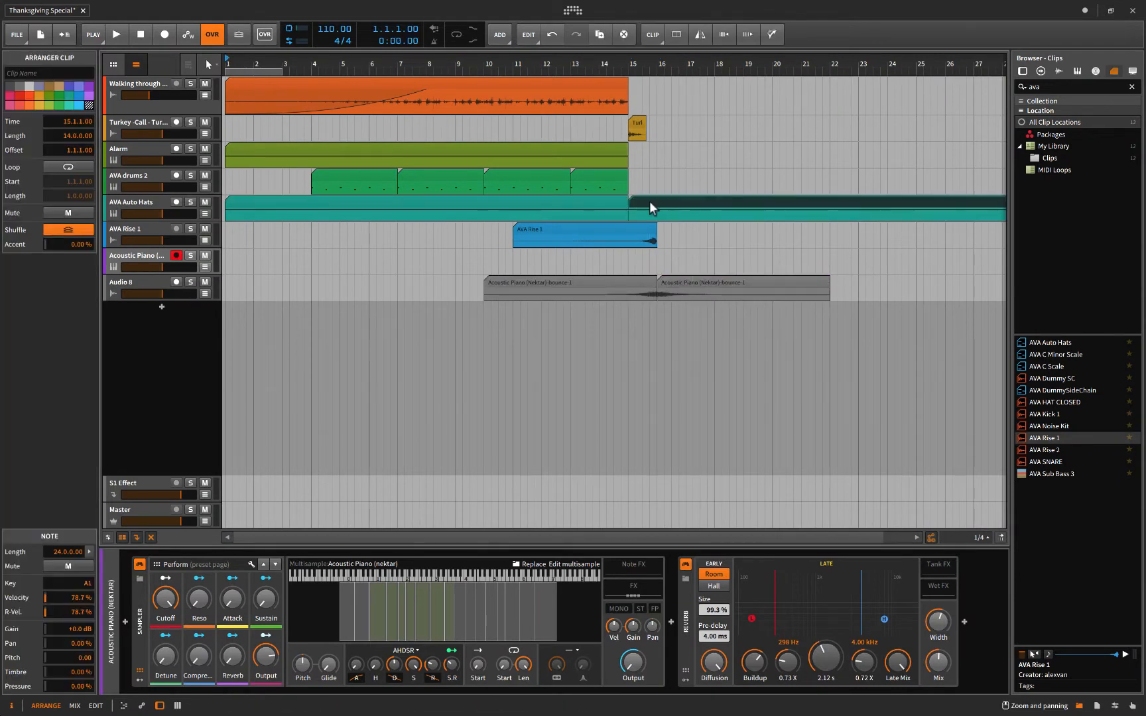
{"action": "left_click", "coordinate": [359, 184]}
{"action": "key", "text": "ctrl+d"}
{"action": "left_click", "coordinate": [513, 151]}
{"action": "key", "text": "ctrl+d"}
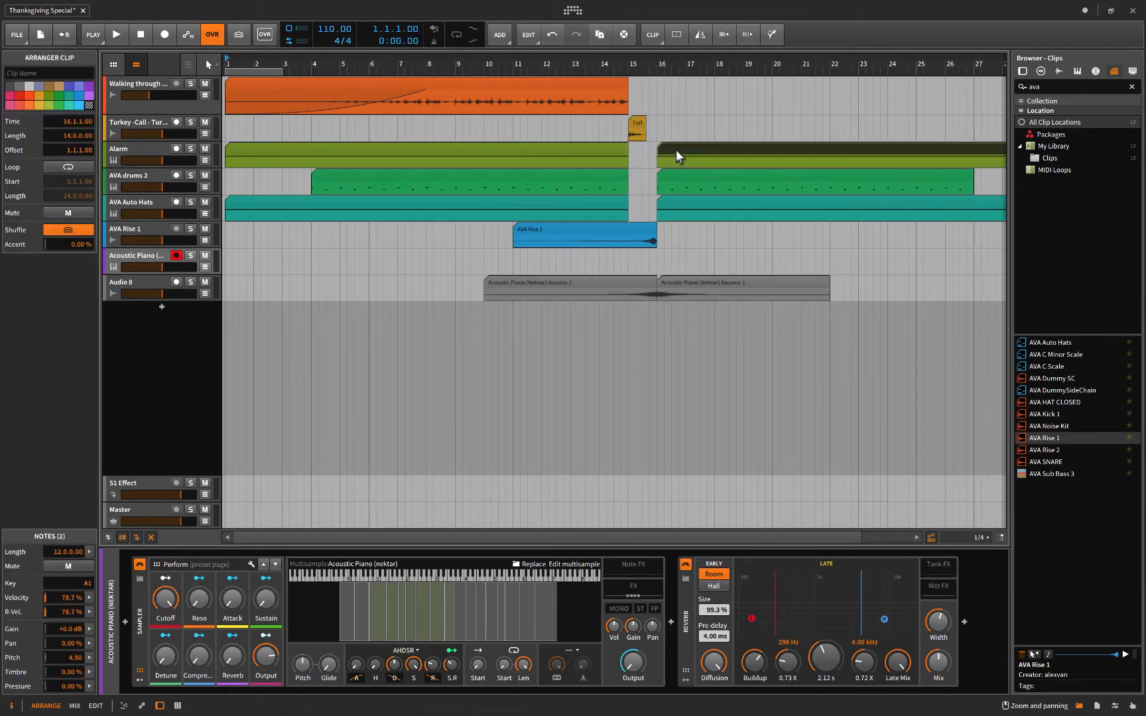
{"action": "left_click", "coordinate": [583, 128]}
{"action": "key", "text": "space"}
{"action": "key", "text": "space"}
Duplicate the Alarm track and replace the copy's Polysynth preset with Antonio.
{"action": "left_click", "coordinate": [155, 150]}
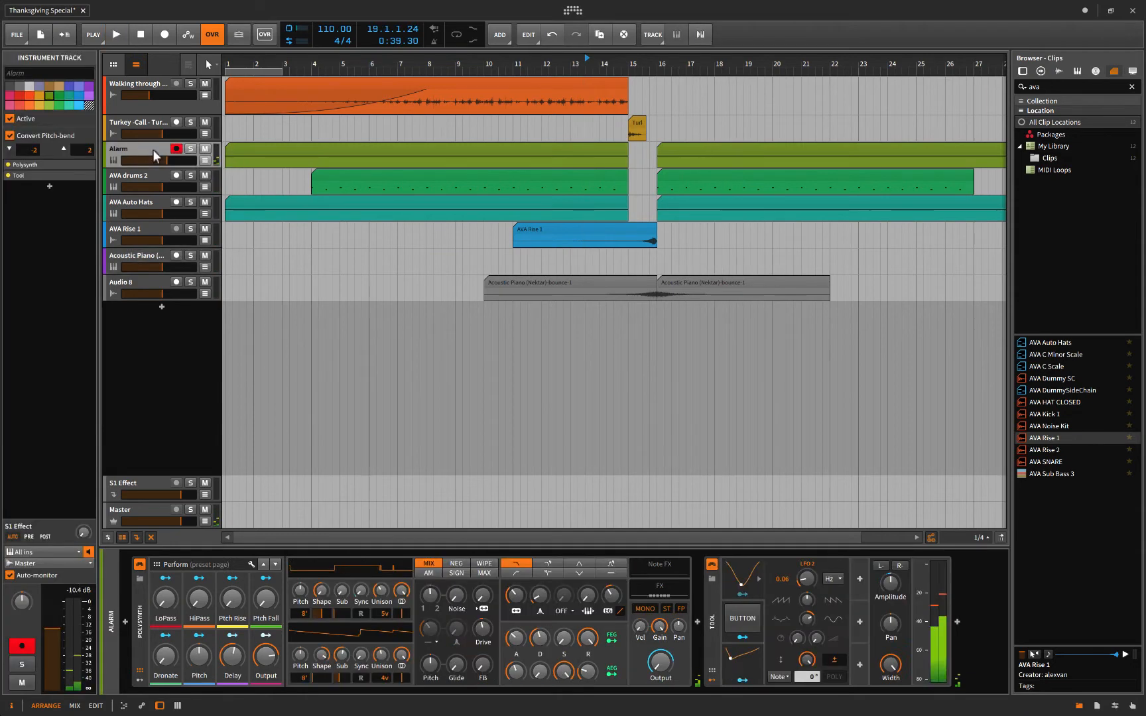
{"action": "key", "text": "ctrl+d"}
{"action": "left_click", "coordinate": [140, 623]}
{"action": "double_click", "coordinate": [139, 653]}
{"action": "left_click", "coordinate": [140, 580]}
{"action": "left_click", "coordinate": [706, 255]}
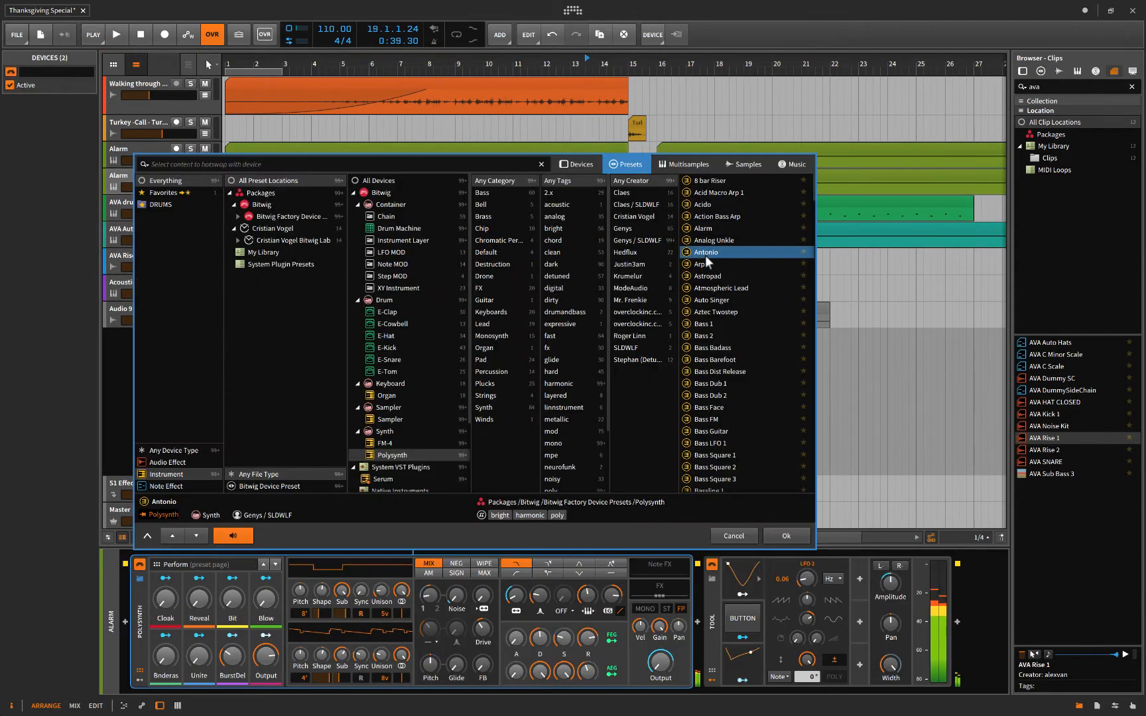
{"action": "left_click", "coordinate": [783, 536]}
Duplicate the Antonio track and audition Polysynth bass presets for the copy, including Bass Square 3 and Bass Dist Release.
{"action": "left_click", "coordinate": [143, 178]}
{"action": "key", "text": "ctrl+d"}
{"action": "left_click", "coordinate": [140, 580]}
{"action": "left_click", "coordinate": [707, 324]}
{"action": "left_click", "coordinate": [707, 349]}
{"action": "left_click", "coordinate": [707, 384]}
{"action": "left_click", "coordinate": [706, 479]}
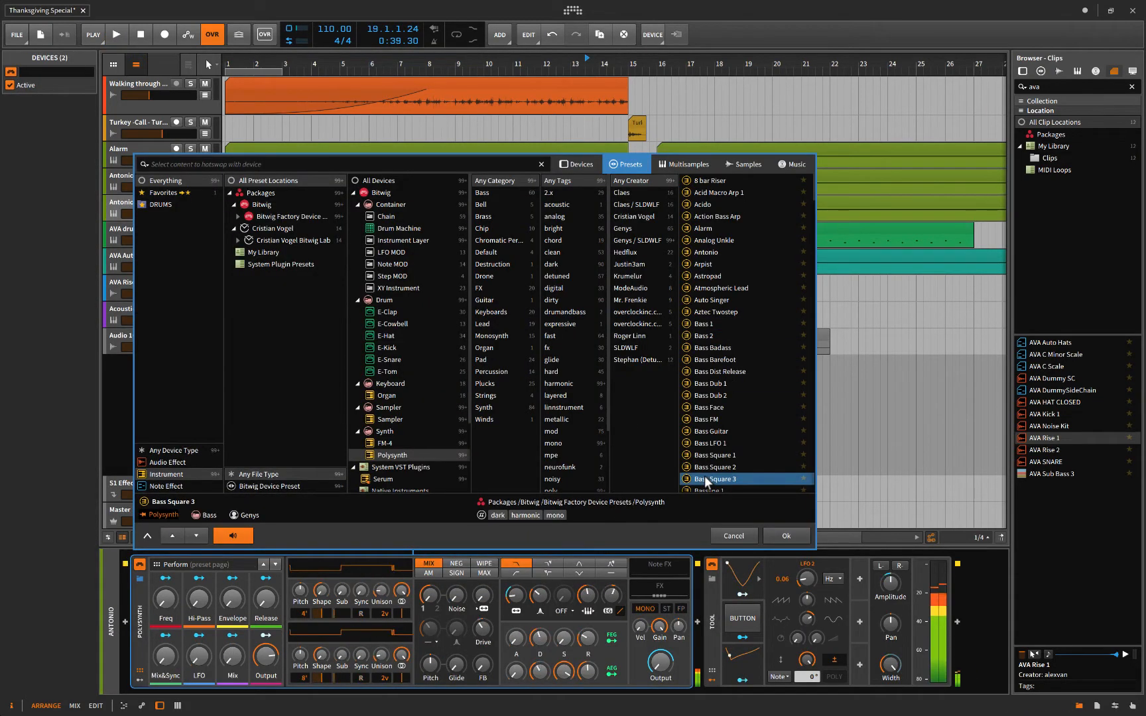
{"action": "left_click", "coordinate": [707, 455]}
{"action": "left_click", "coordinate": [708, 419]}
{"action": "left_click", "coordinate": [707, 309]}
{"action": "left_click", "coordinate": [704, 371]}
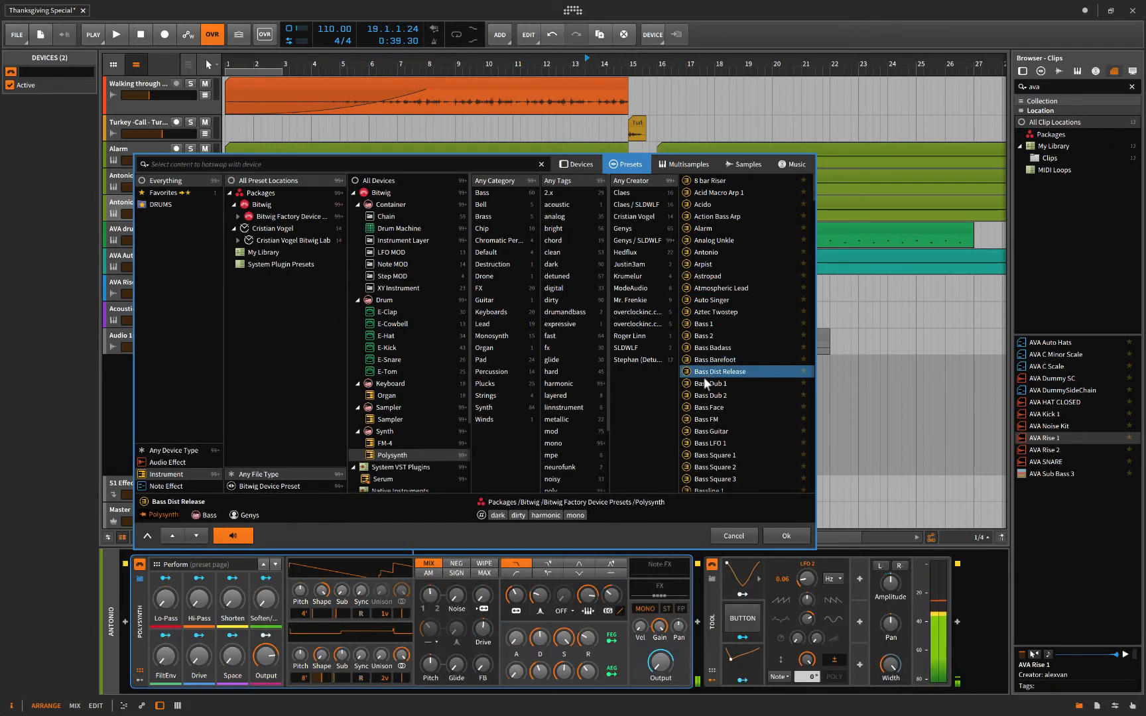
Audition further bass presets and load Bassline 1 into the duplicated track's Polysynth.
{"action": "left_click", "coordinate": [701, 336]}
{"action": "left_click", "coordinate": [701, 312]}
{"action": "left_click", "coordinate": [700, 324]}
{"action": "scroll", "coordinate": [710, 398], "scroll_direction": "down", "scroll_amount": 3}
{"action": "left_click", "coordinate": [716, 456]}
{"action": "scroll", "coordinate": [710, 444], "scroll_direction": "down", "scroll_amount": 2}
{"action": "left_click", "coordinate": [700, 402]}
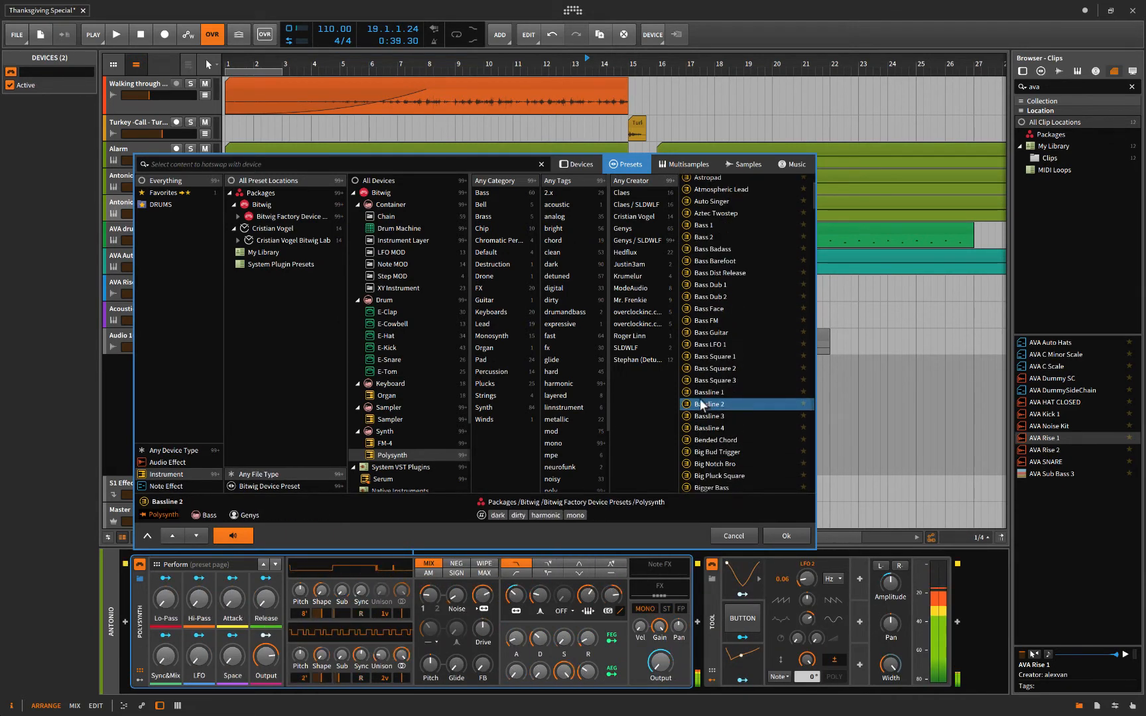
{"action": "double_click", "coordinate": [700, 393]}
Play the arrangement from bar 15, compare the layered synth tracks and lower the Bassline 1 track's volume.
{"action": "left_click", "coordinate": [624, 174]}
{"action": "key", "text": "space"}
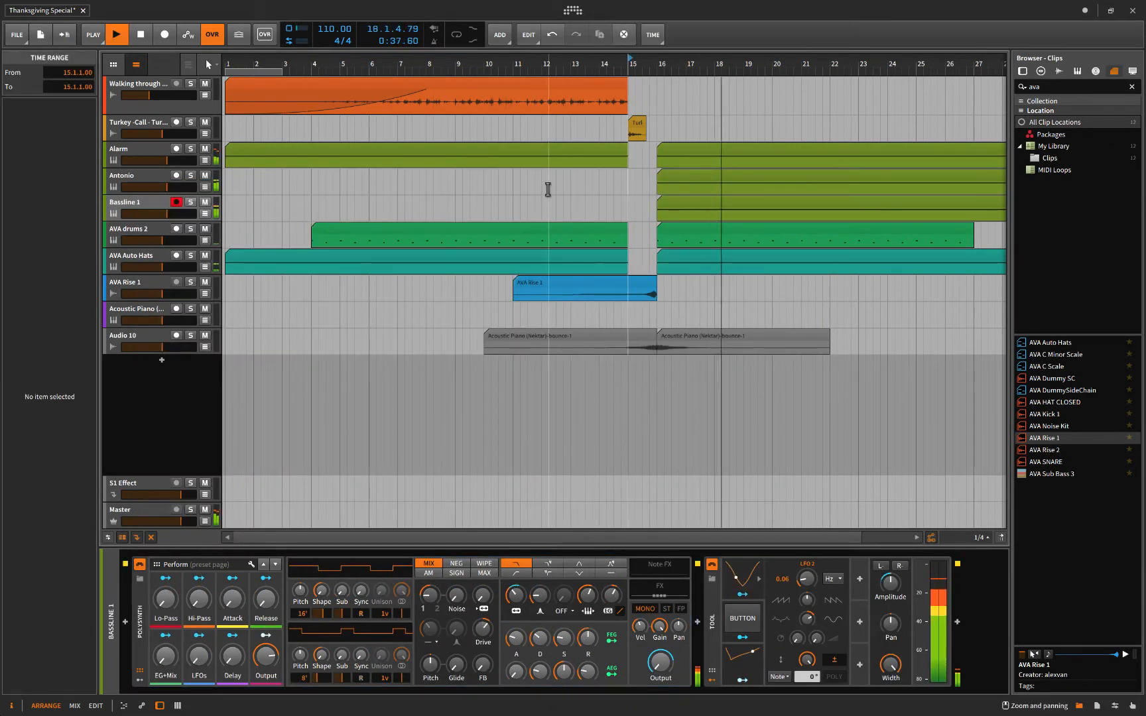
{"action": "left_click", "coordinate": [141, 181]}
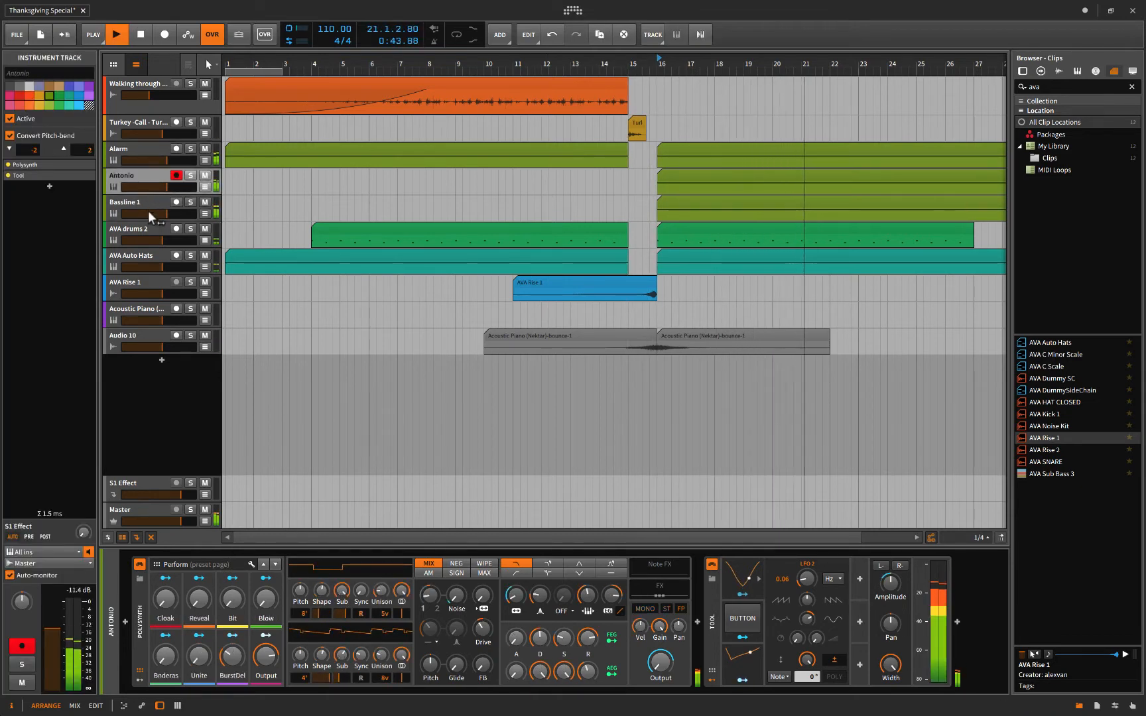
{"action": "left_click", "coordinate": [148, 211]}
{"action": "left_click", "coordinate": [147, 174]}
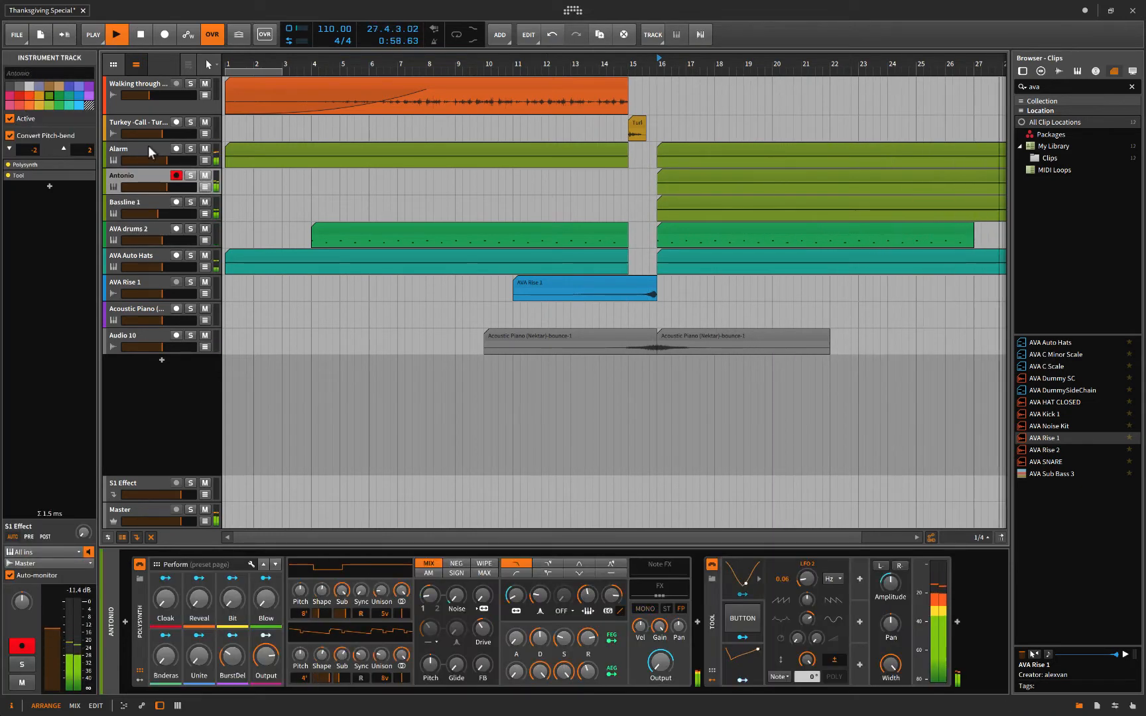
Choose Note as the LFO trigger mode in the Antonio track's Tool device.
{"action": "left_click", "coordinate": [148, 145]}
{"action": "left_click", "coordinate": [757, 578]}
{"action": "key", "text": "Down"}
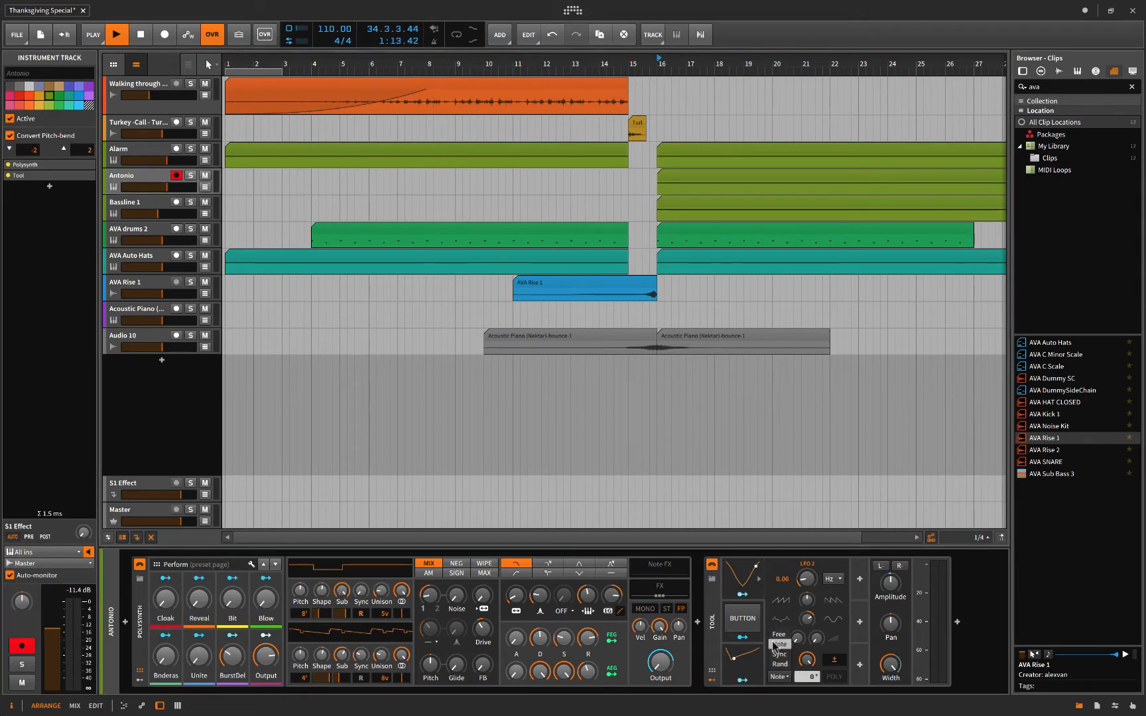
{"action": "left_click", "coordinate": [751, 657]}
Play the transition into the second section, starting from bars 16, 14 and 15.
{"action": "left_click", "coordinate": [658, 411]}
{"action": "key", "text": "space"}
{"action": "key", "text": "space"}
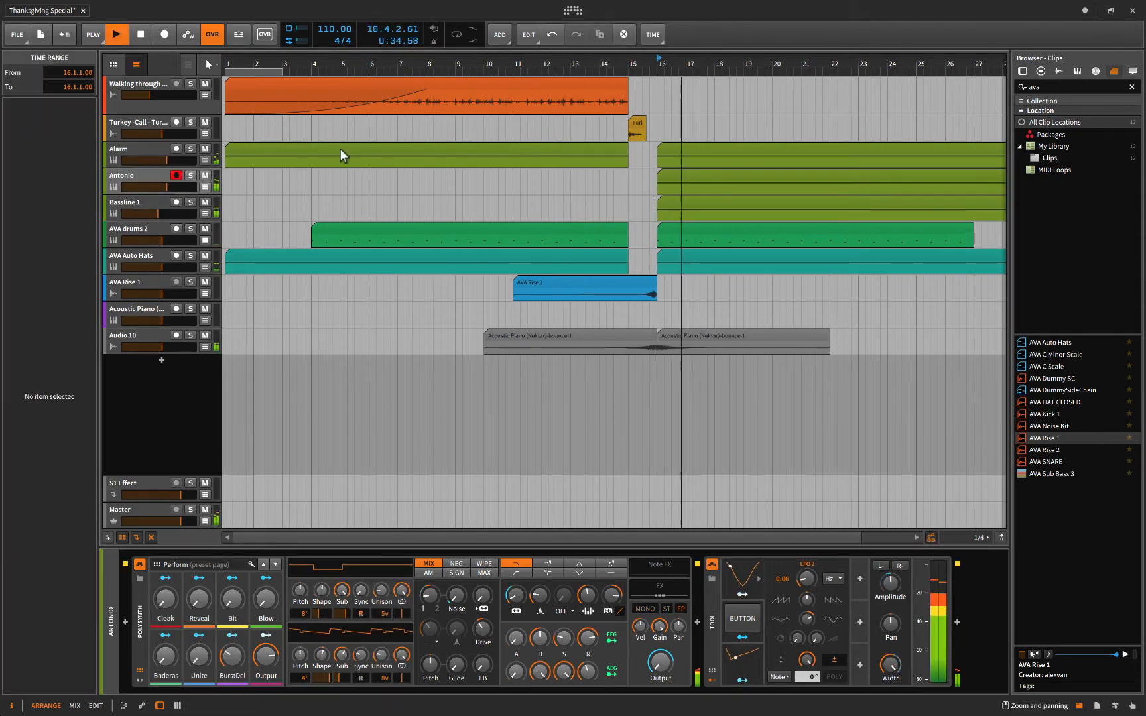
{"action": "left_click_drag", "start_coordinate": [516, 422], "coordinate": [482, 422]}
{"action": "left_click", "coordinate": [564, 189]}
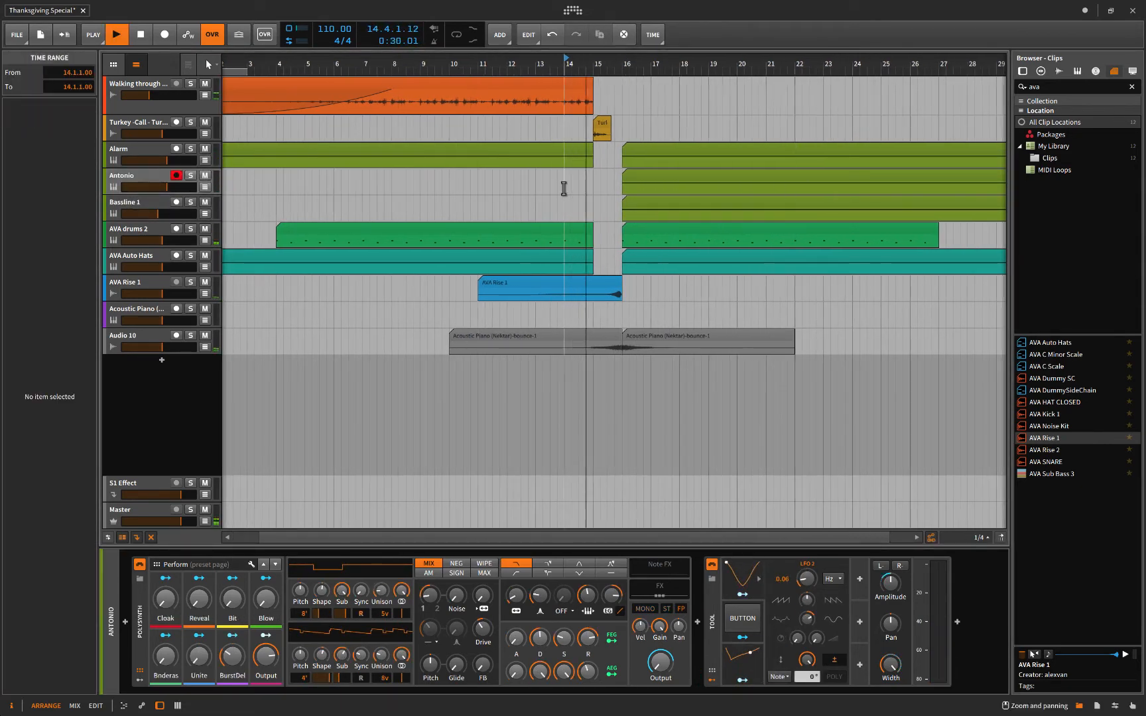
{"action": "left_click", "coordinate": [589, 186]}
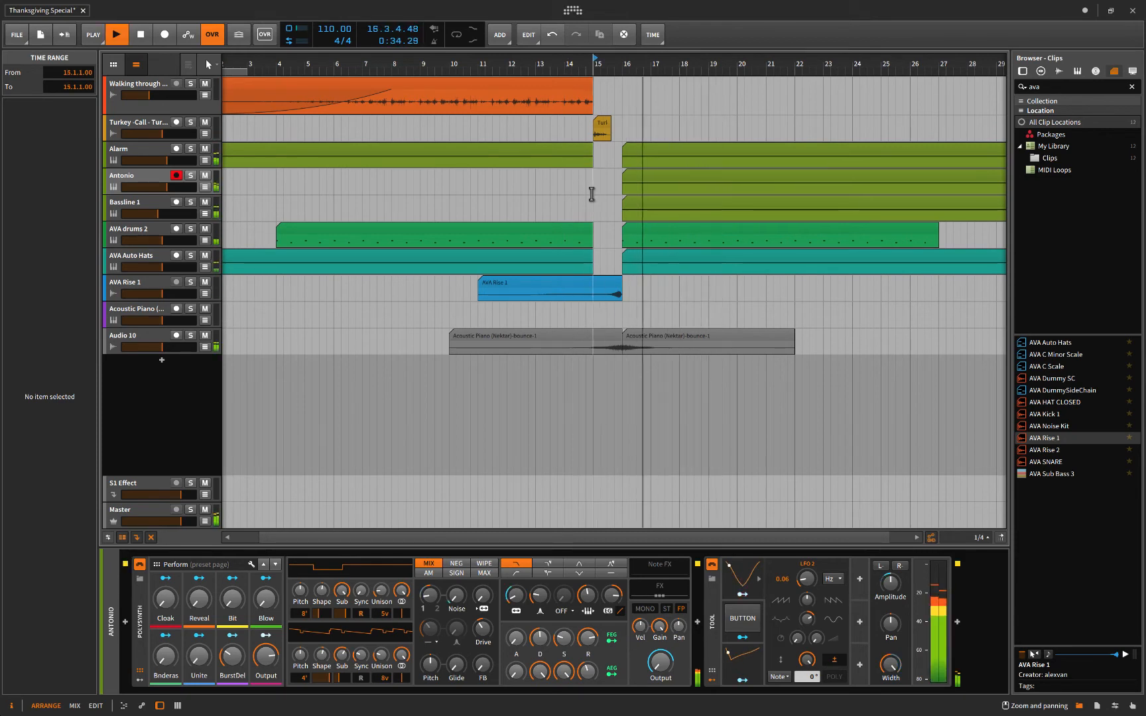
{"action": "key", "text": "space"}
Trim the ends of the AVA Rise 1 clip and the reversed piano clip to just before bar 16, and play the transition.
{"action": "scroll", "coordinate": [625, 316], "scroll_direction": "up", "scroll_amount": 5}
{"action": "left_click_drag", "start_coordinate": [613, 292], "coordinate": [608, 293]}
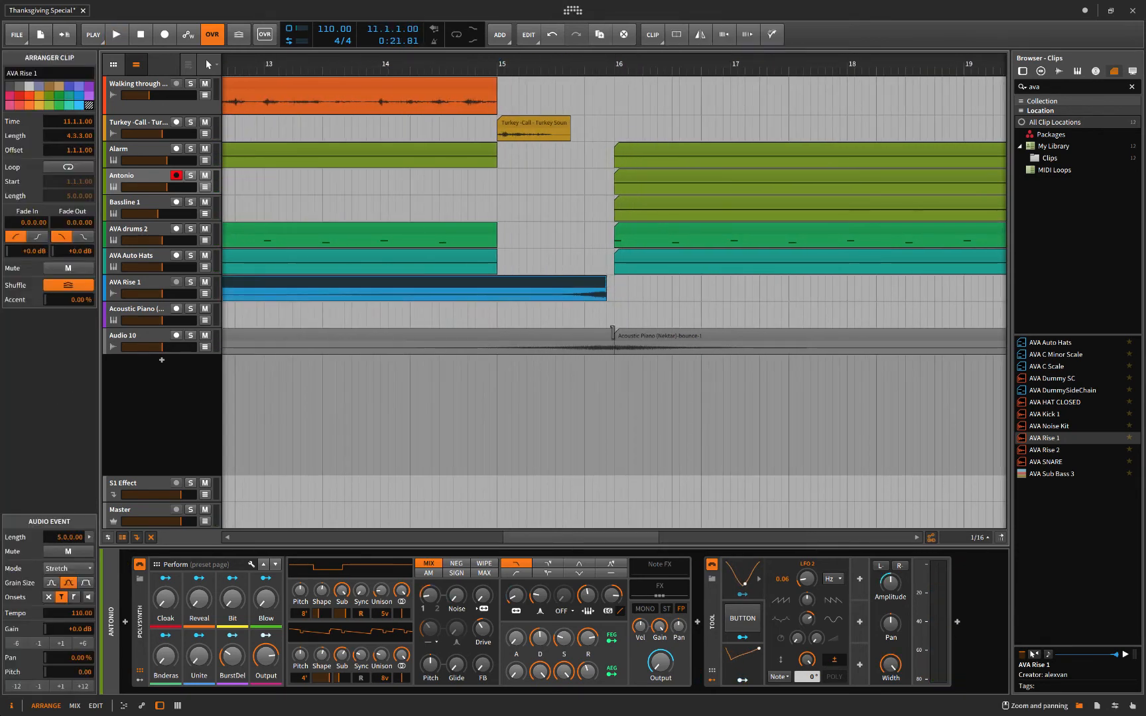
{"action": "left_click_drag", "start_coordinate": [614, 344], "coordinate": [608, 343]}
{"action": "left_click", "coordinate": [546, 185]}
{"action": "key", "text": "space"}
Group the Alarm, Antonio and Bassline 1 tracks, collapse the group and play it from bar 16.
{"action": "scroll", "coordinate": [600, 255], "scroll_direction": "down", "scroll_amount": 5}
{"action": "scroll", "coordinate": [600, 255], "scroll_direction": "down", "scroll_amount": 3}
{"action": "left_click", "coordinate": [136, 150]}
{"action": "left_click", "coordinate": [142, 202], "text": "shift"}
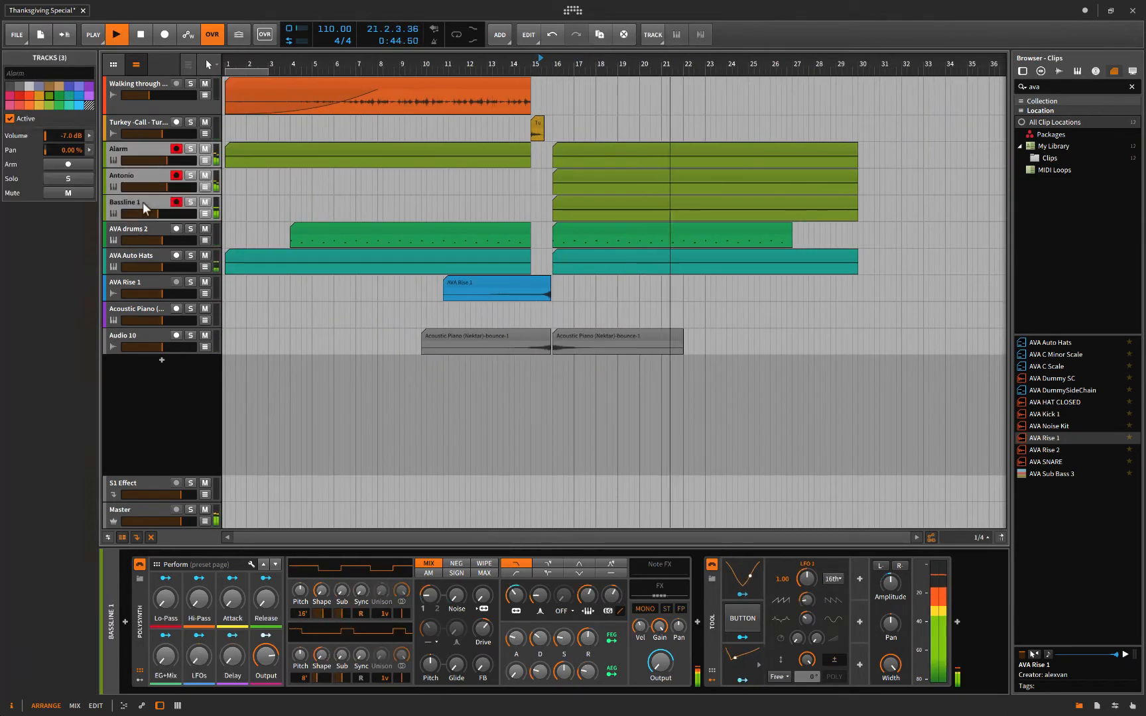
{"action": "key", "text": "ctrl+g"}
{"action": "left_click", "coordinate": [113, 159]}
{"action": "left_click", "coordinate": [537, 205]}
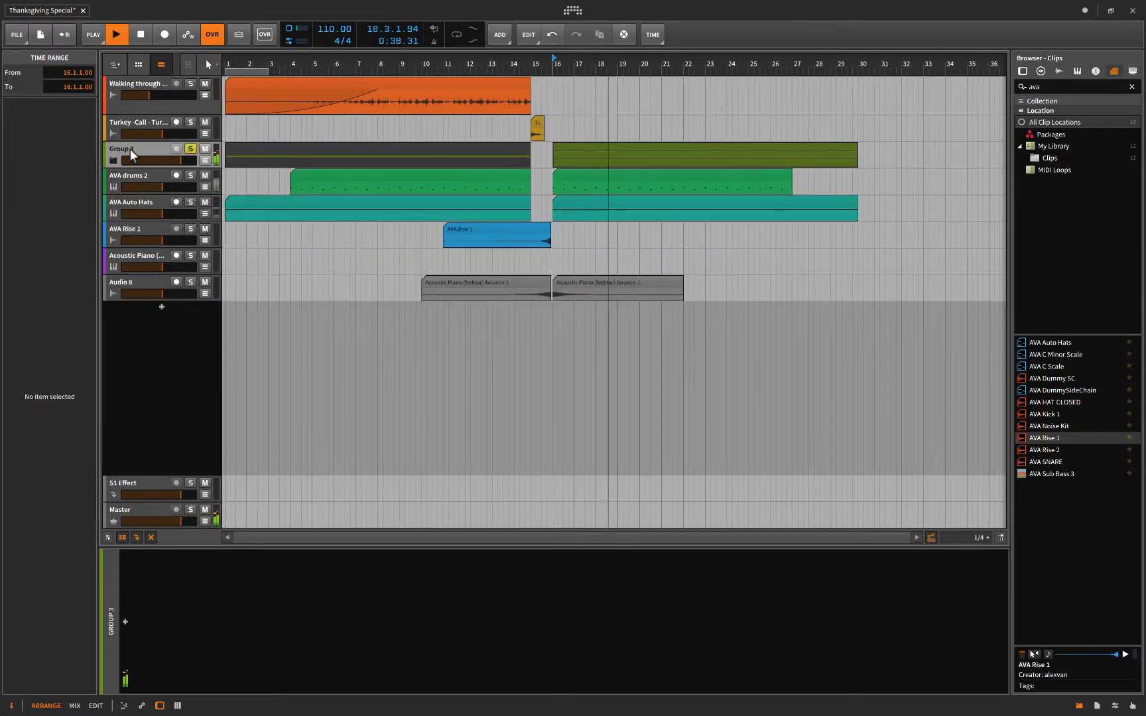
Expand the synth group and compare the Alarm, Antonio and Bassline 1 tracks by soloing and unsoloing them during playback.
{"action": "left_click", "coordinate": [114, 160]}
{"action": "left_click", "coordinate": [193, 175]}
{"action": "left_click", "coordinate": [194, 202]}
{"action": "left_click", "coordinate": [194, 180]}
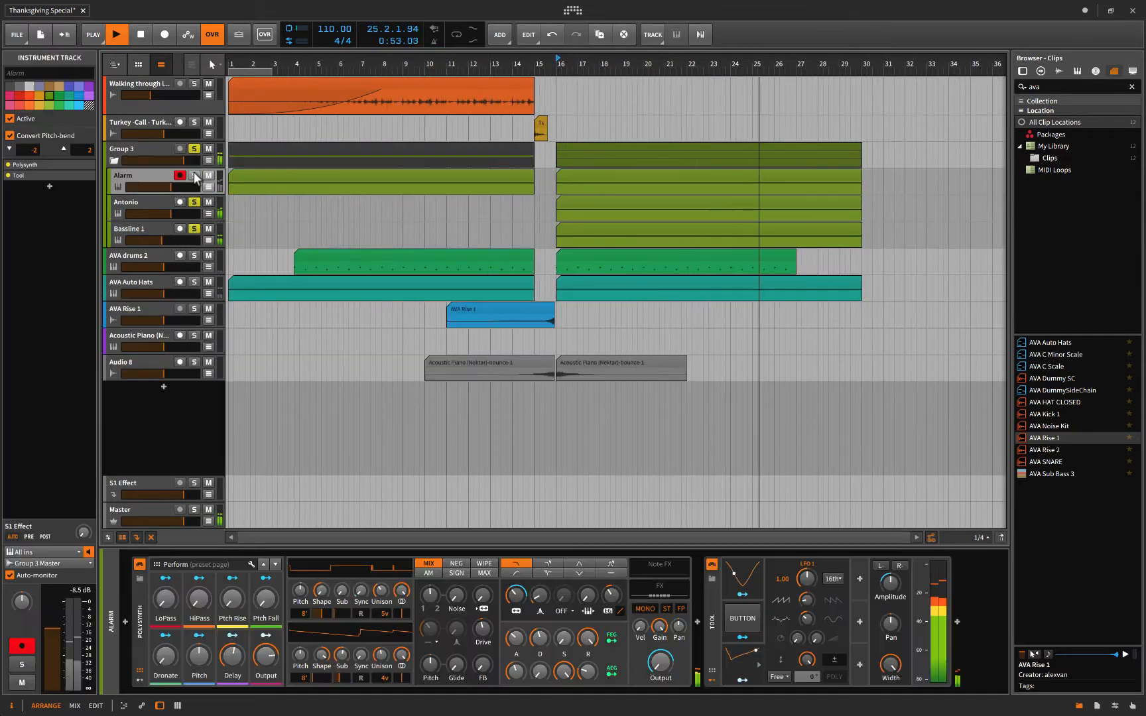
{"action": "left_click", "coordinate": [193, 202]}
{"action": "left_click", "coordinate": [193, 229]}
{"action": "left_click", "coordinate": [515, 214]}
{"action": "key", "text": "space"}
Duplicate the AVA Auto Hats track and delete the copy's clip before bar 15.
{"action": "left_click", "coordinate": [158, 284]}
{"action": "key", "text": "ctrl+d"}
{"action": "left_click", "coordinate": [398, 308]}
{"action": "key", "text": "Delete"}
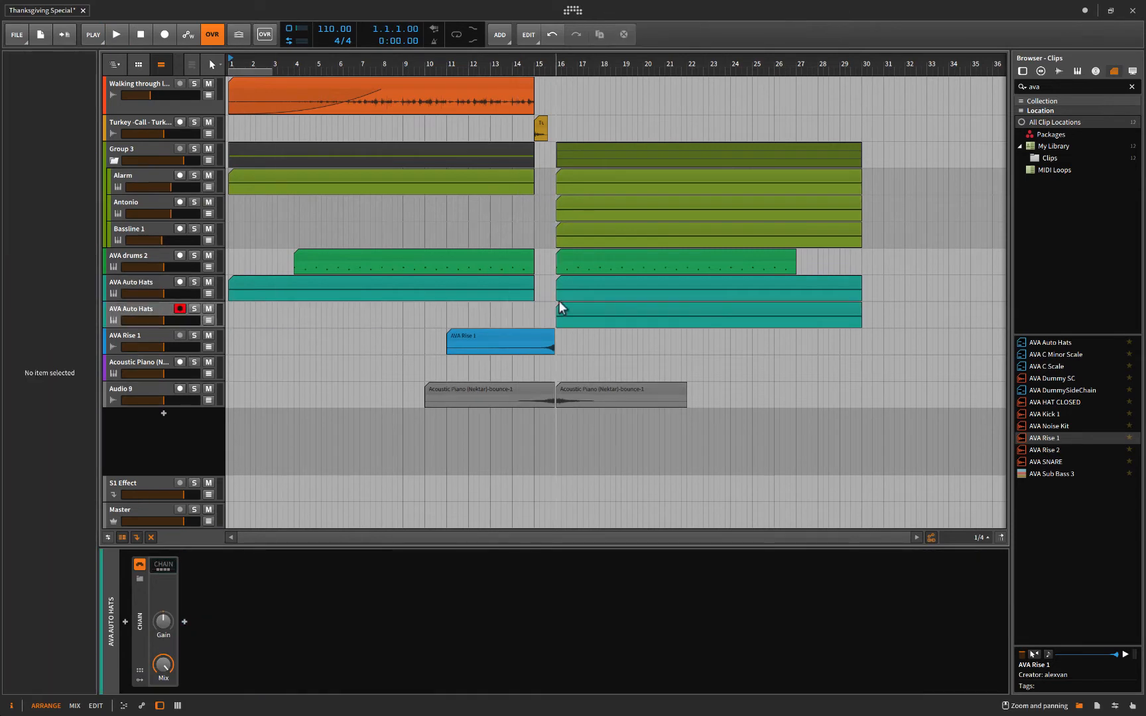
Show the devices inside the duplicated hats track's Chain, then solo the track and play it from bar 16.
{"action": "left_click", "coordinate": [140, 620]}
{"action": "left_click", "coordinate": [163, 564]}
{"action": "left_click", "coordinate": [647, 680]}
{"action": "left_click", "coordinate": [646, 679]}
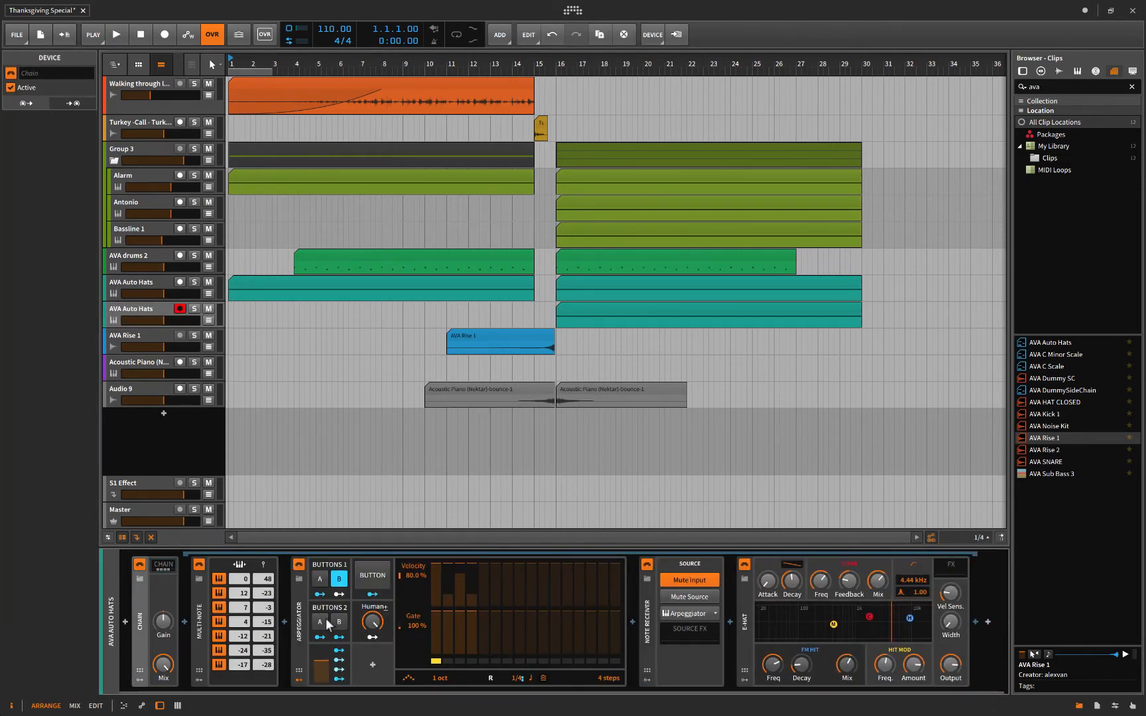
{"action": "key", "text": "space"}
{"action": "left_click", "coordinate": [557, 323]}
{"action": "key", "text": "space"}
{"action": "left_click", "coordinate": [193, 309]}
{"action": "key", "text": "space"}
Reshape the duplicated hats by adjusting E-Hat's decay, frequency, feedback and FM Hit settings, then unsolo the track and play the mix.
{"action": "left_click_drag", "start_coordinate": [788, 581], "coordinate": [765, 574]}
{"action": "left_click_drag", "start_coordinate": [769, 665], "coordinate": [797, 658]}
{"action": "left_click_drag", "start_coordinate": [881, 667], "coordinate": [843, 656]}
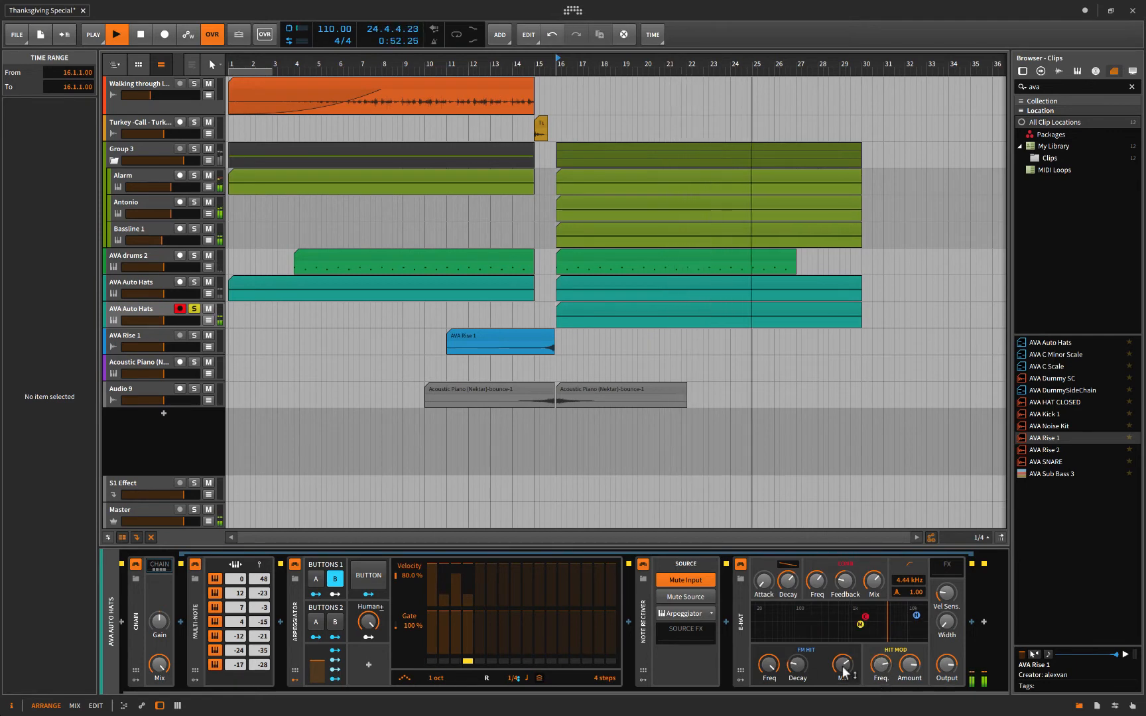
{"action": "left_click_drag", "start_coordinate": [845, 582], "coordinate": [845, 569]}
{"action": "left_click_drag", "start_coordinate": [817, 582], "coordinate": [845, 577]}
{"action": "key", "text": "space"}
{"action": "left_click", "coordinate": [194, 309]}
{"action": "key", "text": "space"}
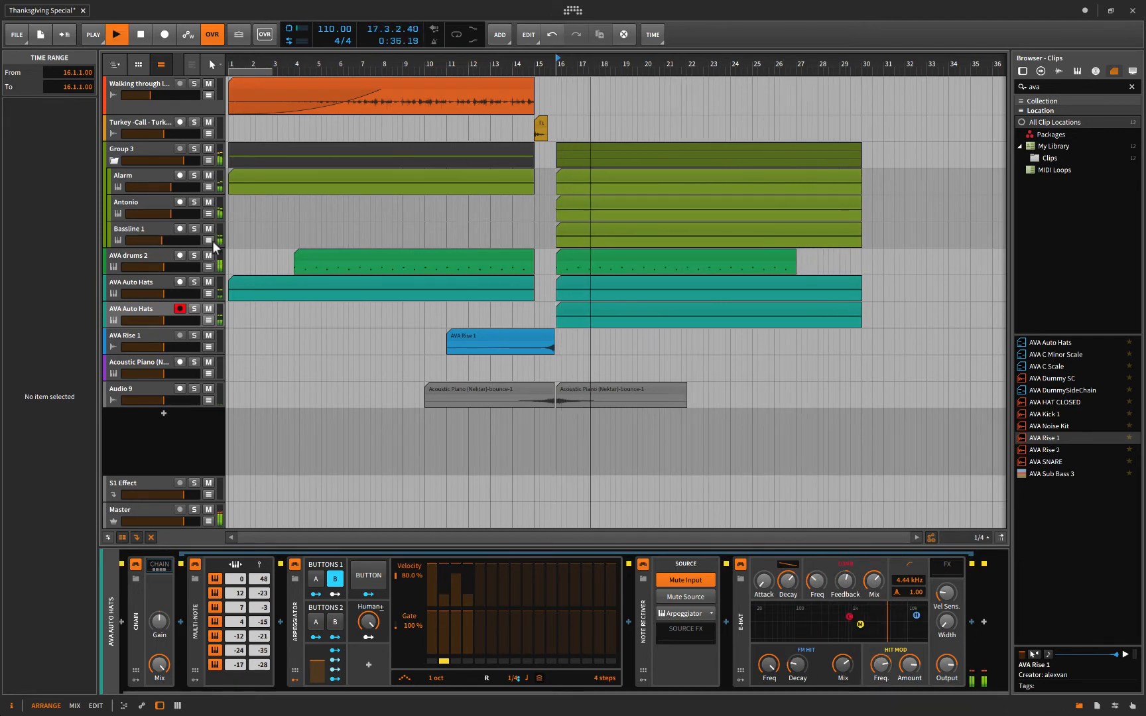
Duplicate the AVA drums 2 track, load the AVA drums 1 preset on the copy and play it soloed.
{"action": "left_click", "coordinate": [136, 256]}
{"action": "key", "text": "ctrl+d"}
{"action": "key", "text": "space"}
{"action": "left_click", "coordinate": [139, 579]}
{"action": "left_click", "coordinate": [707, 183]}
{"action": "left_click", "coordinate": [787, 536]}
{"action": "left_click", "coordinate": [194, 283]}
{"action": "key", "text": "space"}
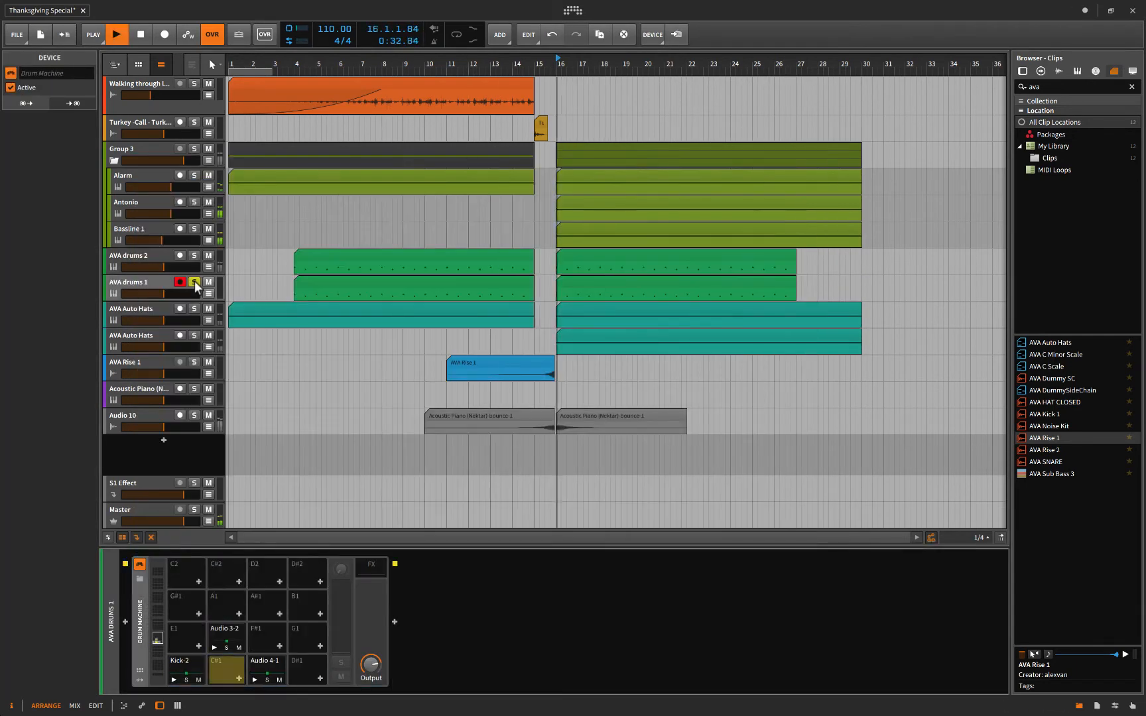
Replace the duplicated drum track's preset with AVA Noise Kit, unsolo it and play it in the mix.
{"action": "left_click", "coordinate": [139, 581]}
{"action": "left_click", "coordinate": [707, 219]}
{"action": "left_click", "coordinate": [787, 536]}
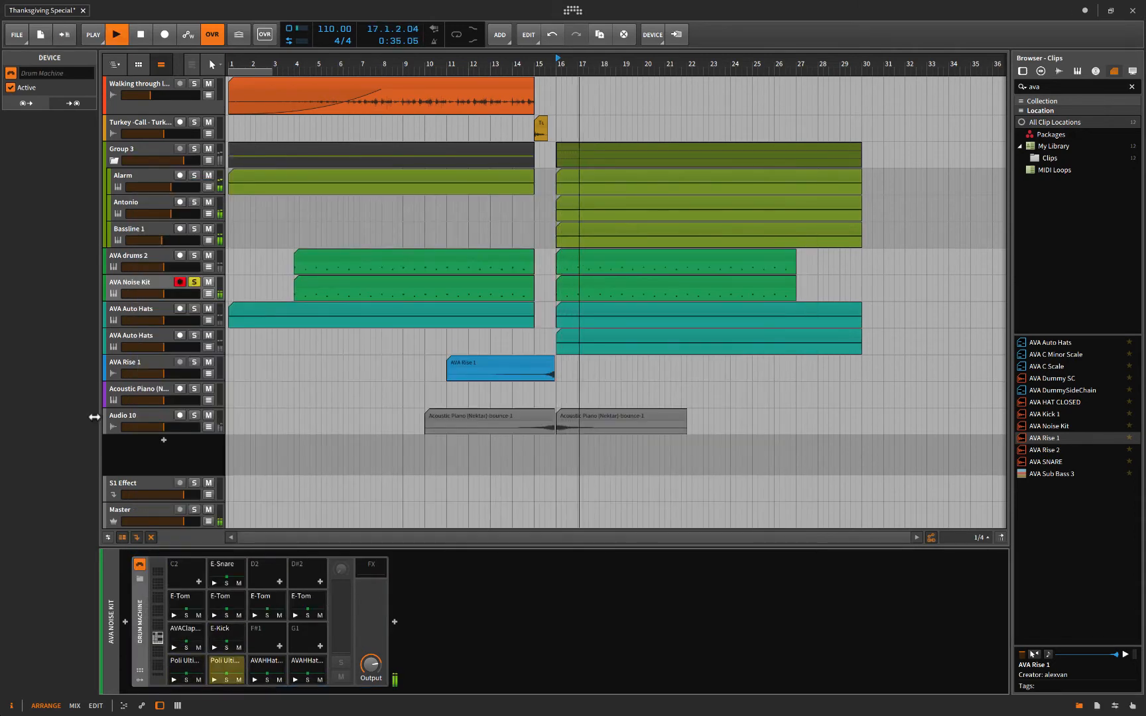
{"action": "key", "text": "space"}
{"action": "left_click", "coordinate": [195, 282]}
{"action": "key", "text": "space"}
{"action": "scroll", "coordinate": [593, 390], "scroll_direction": "right", "scroll_amount": 1}
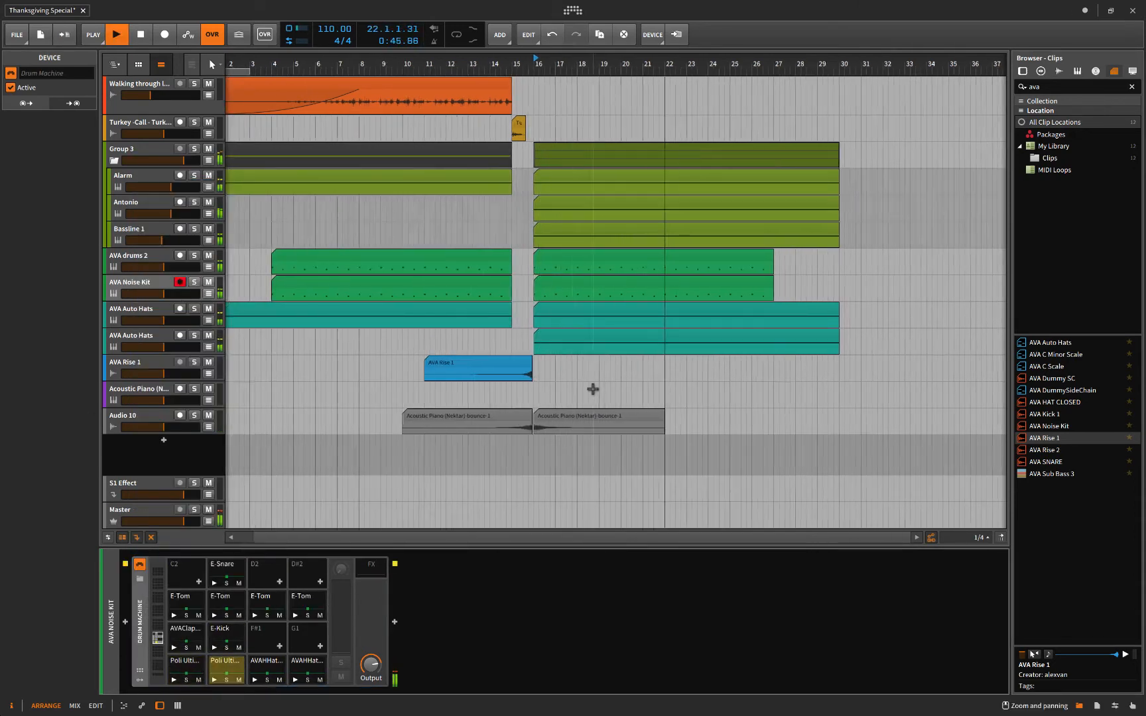
Add an instrument track and audition Bitwig instrument presets for it, including Accept Data.
{"action": "key", "text": "space"}
{"action": "key", "text": "ctrl+t"}
{"action": "left_click", "coordinate": [625, 165]}
{"action": "left_click", "coordinate": [382, 193]}
{"action": "left_click", "coordinate": [714, 335]}
{"action": "left_click", "coordinate": [166, 475]}
{"action": "left_click", "coordinate": [716, 324]}
{"action": "left_click", "coordinate": [711, 288]}
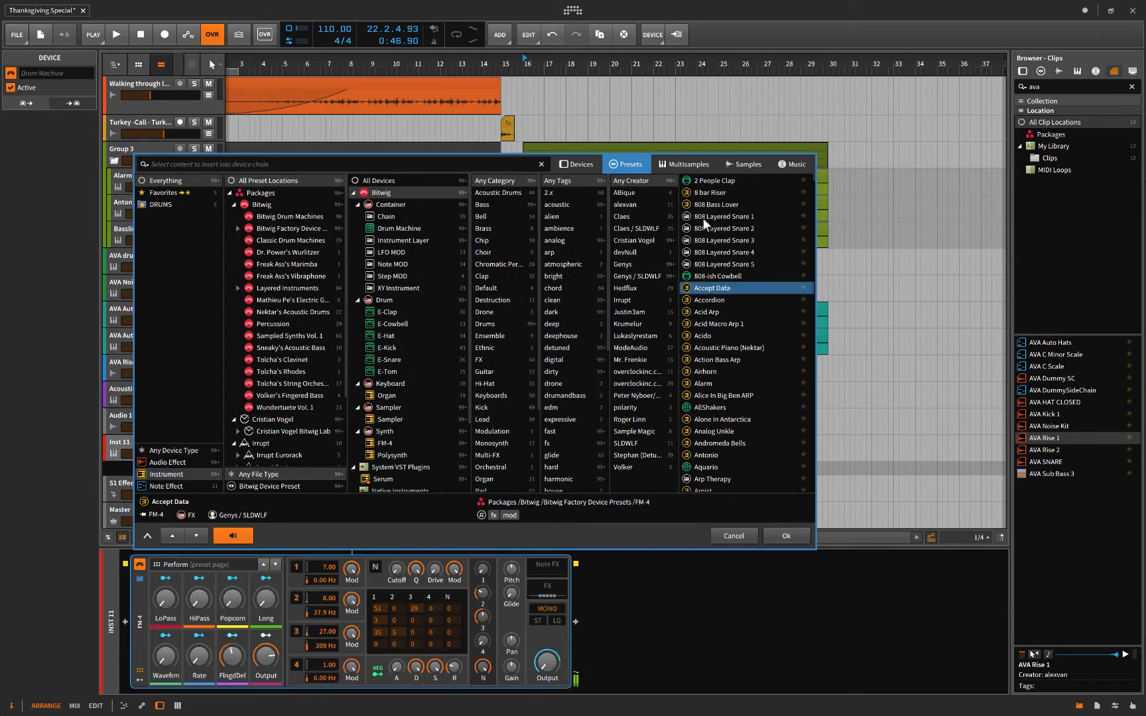
Audition further instrument presets, including Bag-Dad, and load Aztec Twostep on the new track.
{"action": "left_click", "coordinate": [706, 205]}
{"action": "scroll", "coordinate": [721, 345], "scroll_direction": "down", "scroll_amount": 5}
{"action": "left_click", "coordinate": [720, 399]}
{"action": "left_click", "coordinate": [717, 425]}
{"action": "scroll", "coordinate": [713, 412], "scroll_direction": "down", "scroll_amount": 4}
{"action": "left_click", "coordinate": [708, 443]}
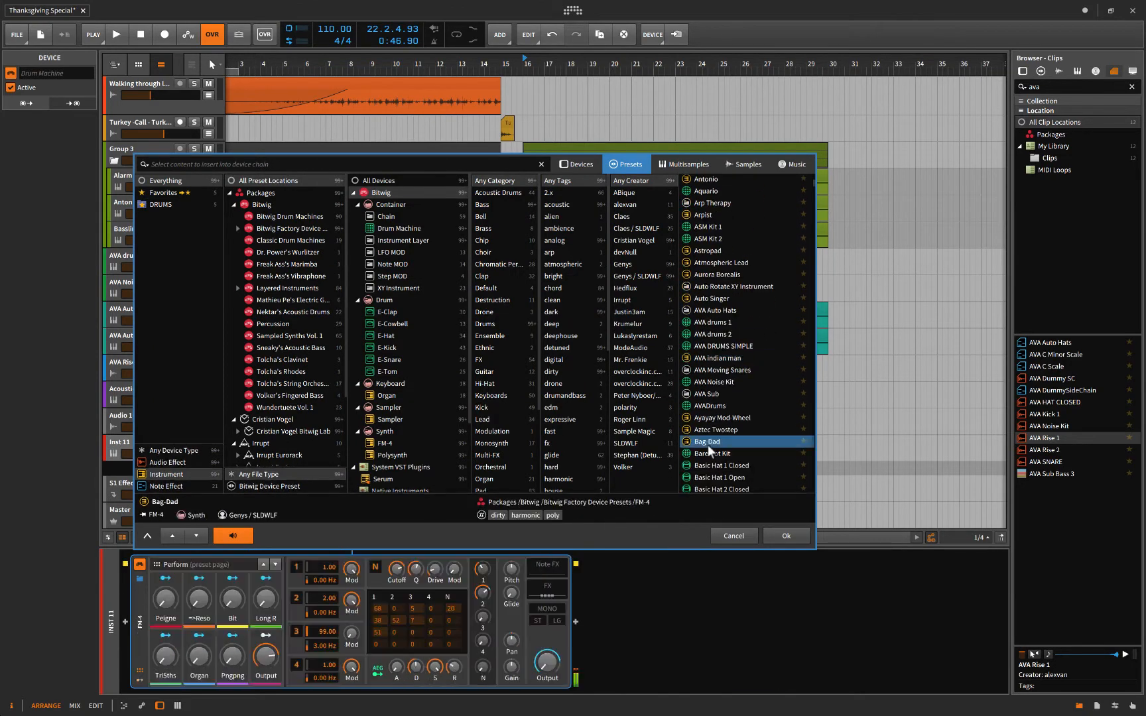
{"action": "key", "text": "Up"}
{"action": "left_click", "coordinate": [781, 539]}
Create a 14-bar clip at bar 16 on the Aztec Twostep track and open it in an enlarged note editor.
{"action": "left_click_drag", "start_coordinate": [535, 453], "coordinate": [806, 453]}
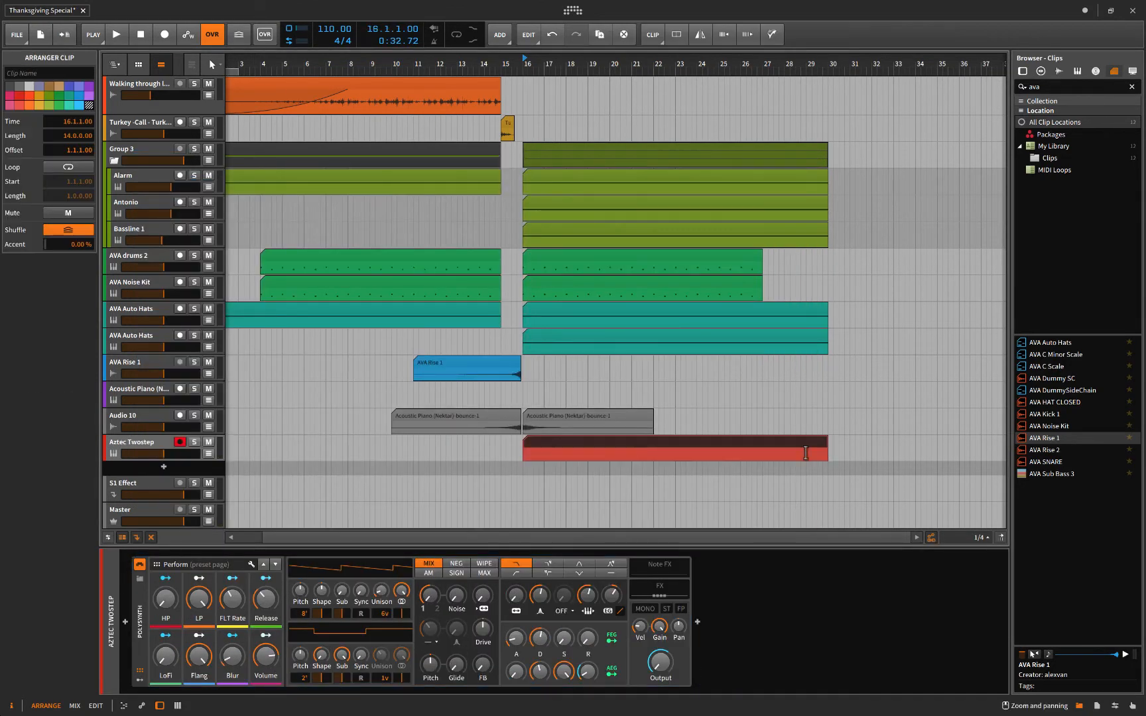
{"action": "double_click", "coordinate": [805, 453]}
{"action": "left_click_drag", "start_coordinate": [151, 452], "coordinate": [151, 133]}
{"action": "left_click_drag", "start_coordinate": [197, 319], "coordinate": [203, 475]}
Add notes A4, A5, C6 and E5 at the start of the Aztec Twostep clip.
{"action": "double_click", "coordinate": [223, 472]}
{"action": "double_click", "coordinate": [223, 320]}
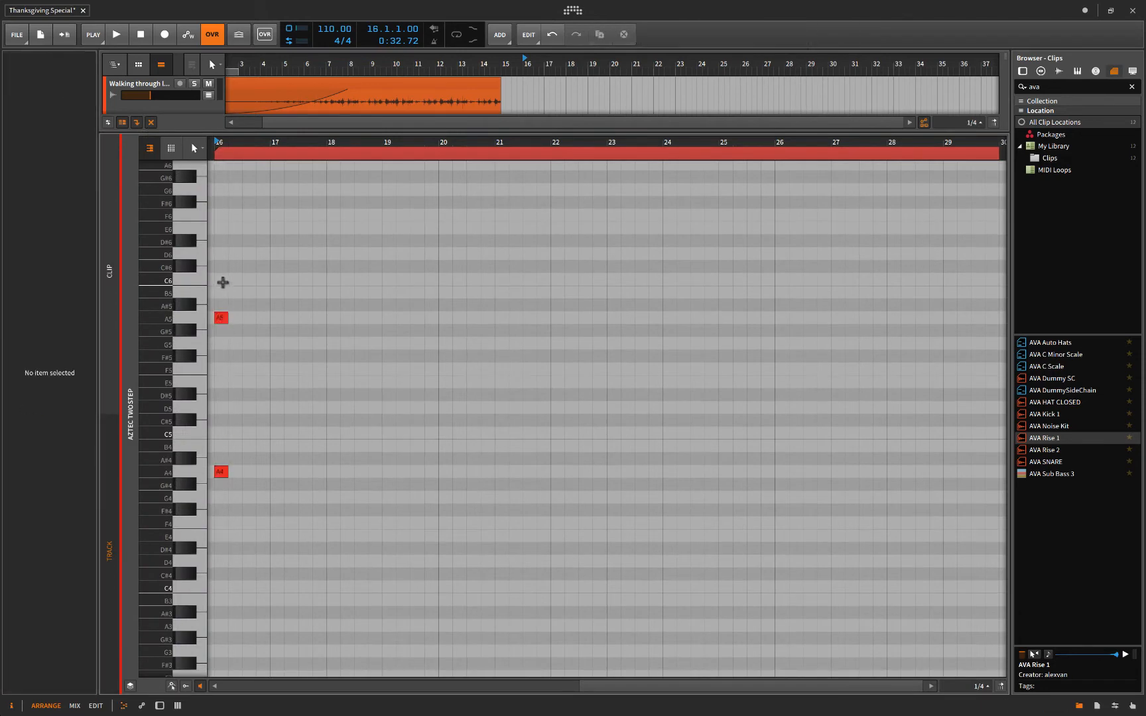
{"action": "double_click", "coordinate": [223, 283]}
{"action": "double_click", "coordinate": [223, 382]}
Extend the four chord notes to the end of the Aztec Twostep clip at bar 30.
{"action": "left_click_drag", "start_coordinate": [244, 261], "coordinate": [949, 471]}
{"action": "key", "text": "space"}
{"action": "left_click_drag", "start_coordinate": [683, 132], "coordinate": [683, 288]}
{"action": "scroll", "coordinate": [299, 411], "scroll_direction": "down", "scroll_amount": 3}
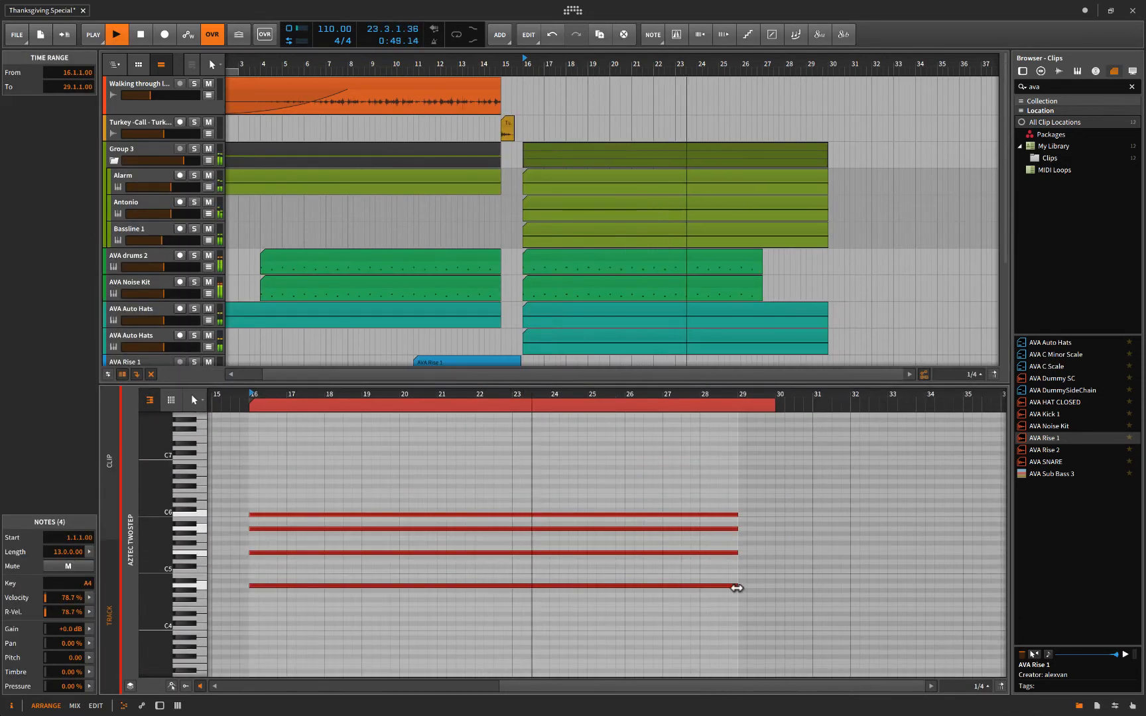
{"action": "left_click_drag", "start_coordinate": [737, 585], "coordinate": [775, 586]}
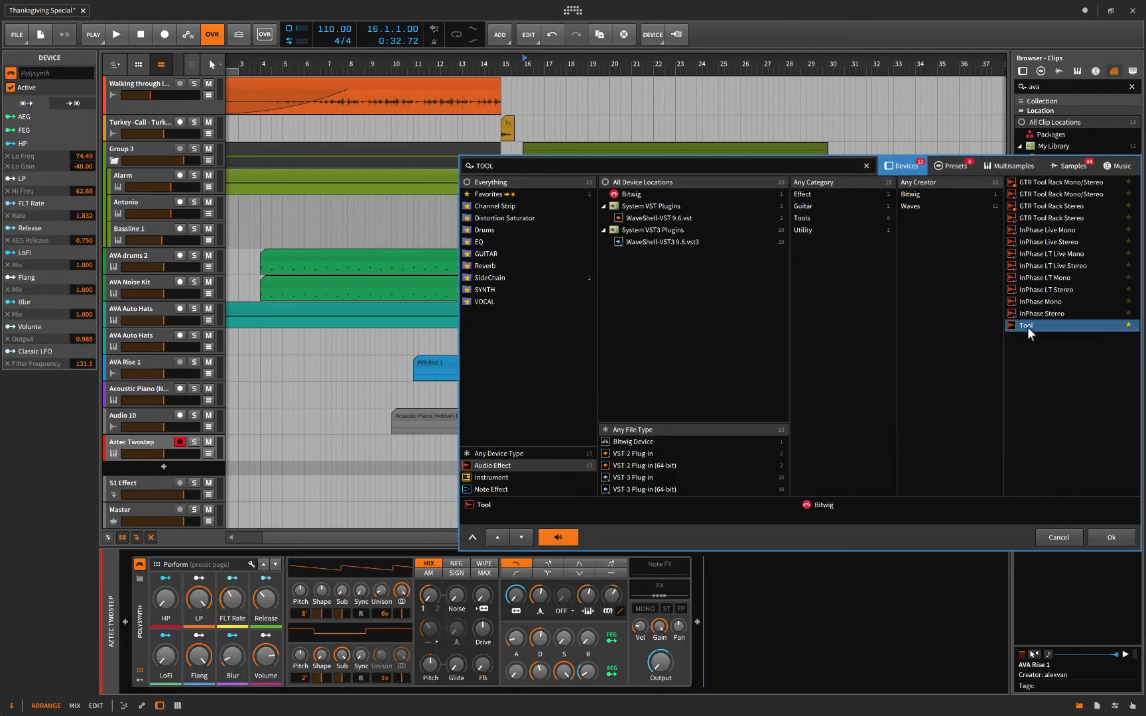
Add a Tool sidechained to AVA drums 2 on the Aztec Twostep track and lower the track's volume to about -20 dB.
{"action": "double_click", "coordinate": [1031, 328]}
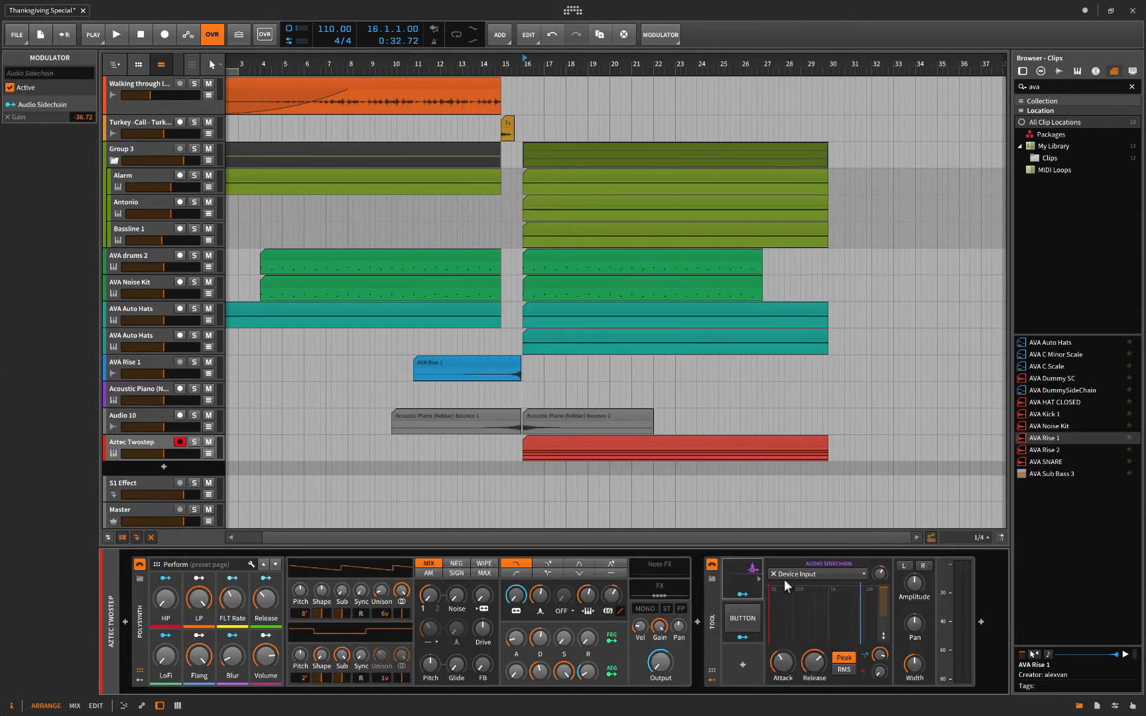
{"action": "left_click", "coordinate": [785, 577]}
{"action": "left_click", "coordinate": [1034, 424]}
{"action": "key", "text": "space"}
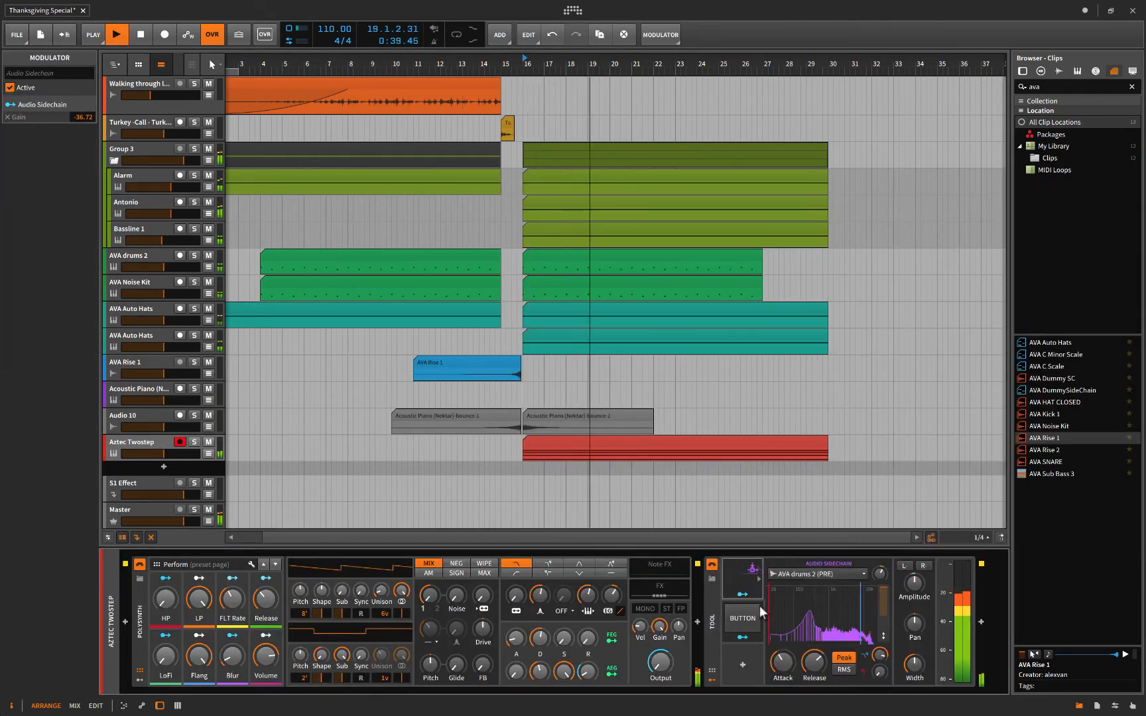
{"action": "left_click_drag", "start_coordinate": [161, 454], "coordinate": [151, 454]}
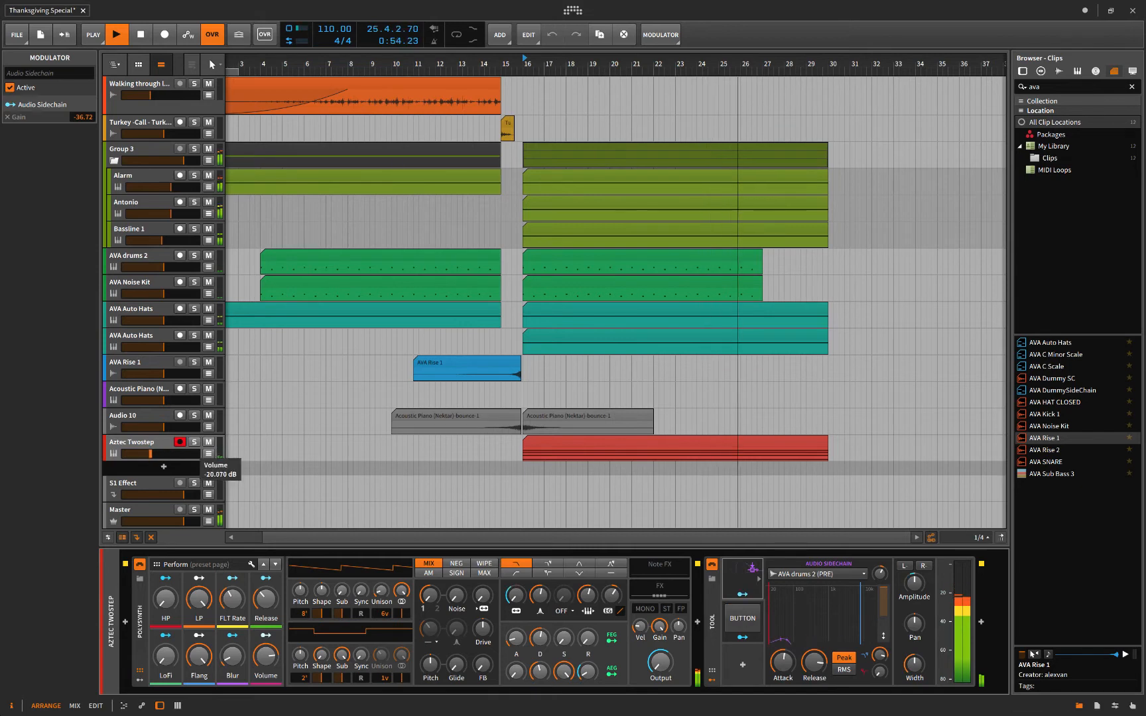
Duplicate the Aztec Twostep track and replace the copy's Polysynth preset with Lead 4.
{"action": "left_click", "coordinate": [153, 440]}
{"action": "left_click", "coordinate": [140, 579]}
{"action": "left_click", "coordinate": [708, 443]}
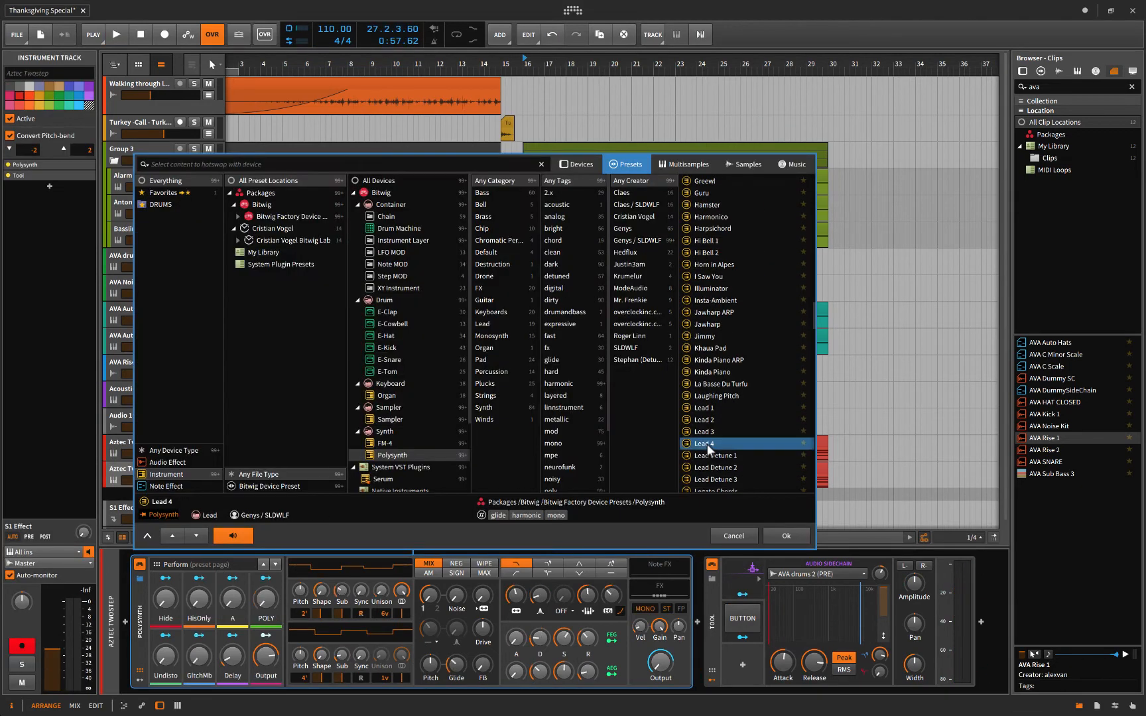
{"action": "left_click", "coordinate": [786, 536]}
{"action": "key", "text": "space"}
Transpose all notes in the Lead 4 clip downward, audition them and return to the track's devices.
{"action": "double_click", "coordinate": [564, 468]}
{"action": "left_click_drag", "start_coordinate": [386, 585], "coordinate": [388, 163]}
{"action": "left_click", "coordinate": [433, 397]}
{"action": "key", "text": "ctrl+a"}
{"action": "left_click_drag", "start_coordinate": [319, 302], "coordinate": [318, 402]}
{"action": "key", "text": "space"}
{"action": "key", "text": "space"}
{"action": "key", "text": "space"}
{"action": "left_click_drag", "start_coordinate": [300, 164], "coordinate": [285, 586]}
{"action": "double_click", "coordinate": [122, 469]}
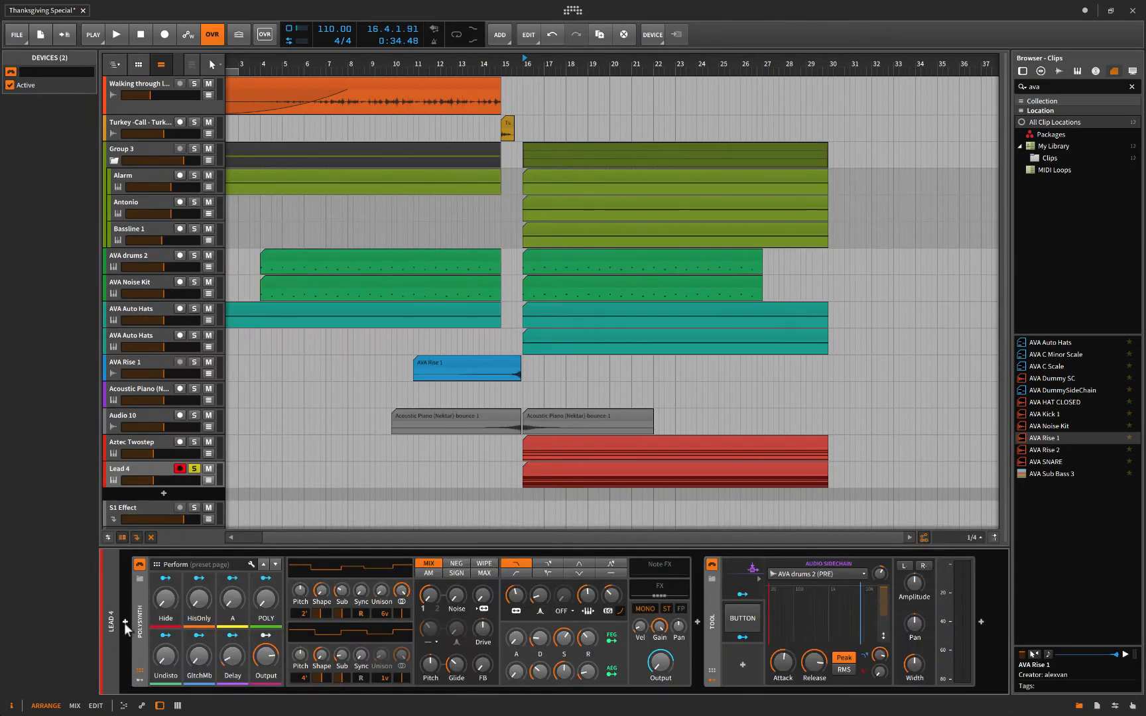
Insert an Arpeggiator before the Lead 4 track's Polysynth and set the Tool's sidechain gain modulation to about -21.84.
{"action": "left_click", "coordinate": [125, 622]}
{"action": "left_click", "coordinate": [786, 536]}
{"action": "key", "text": "space"}
{"action": "scroll", "coordinate": [313, 552], "scroll_direction": "right", "scroll_amount": 5}
{"action": "left_click", "coordinate": [754, 571]}
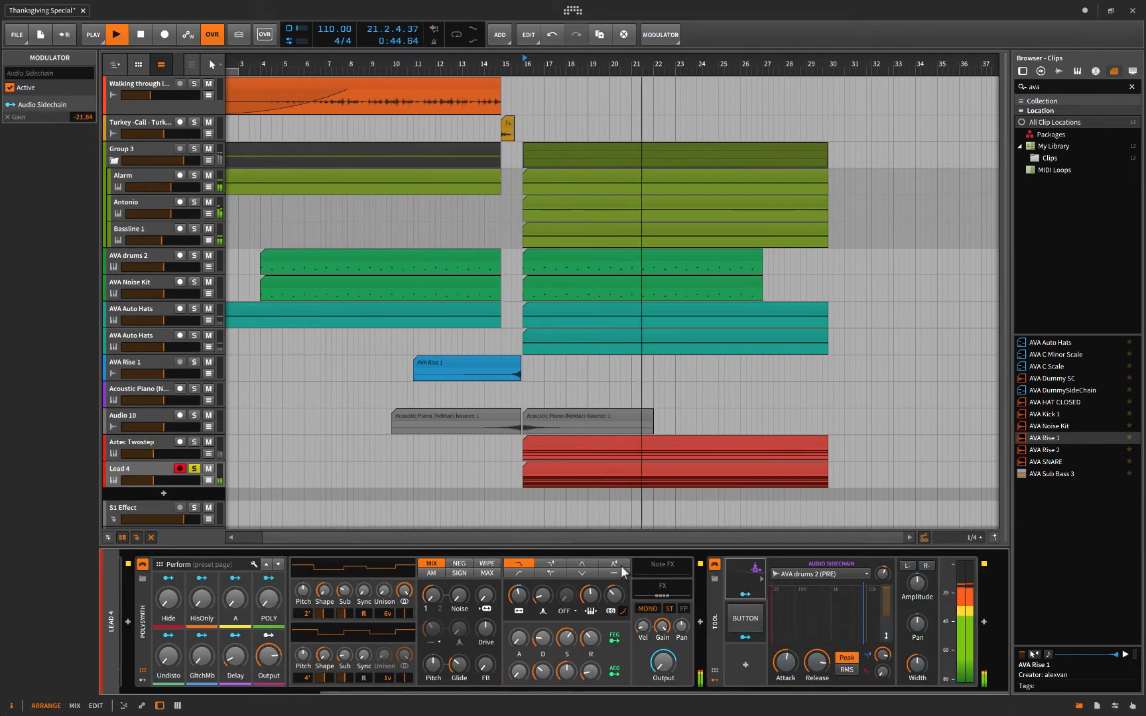
Add a Random modulator to the Lead 4 Arpeggiator and map it to the mode and octaves settings.
{"action": "scroll", "coordinate": [621, 567], "scroll_direction": "left", "scroll_amount": 5}
{"action": "left_click", "coordinate": [140, 680]}
{"action": "left_click", "coordinate": [159, 580]}
{"action": "left_click", "coordinate": [724, 412]}
{"action": "left_click", "coordinate": [806, 539]}
{"action": "left_click", "coordinate": [187, 579]}
{"action": "left_click", "coordinate": [170, 595]}
{"action": "left_click_drag", "start_coordinate": [293, 678], "coordinate": [315, 664]}
{"action": "left_click", "coordinate": [170, 595]}
Adjust the Random modulator's rate and set the Arpeggiator to 16 steps while playing the lead.
{"action": "left_click_drag", "start_coordinate": [235, 581], "coordinate": [235, 599]}
{"action": "key", "text": "space"}
{"action": "key", "text": "space"}
{"action": "left_click_drag", "start_coordinate": [487, 678], "coordinate": [488, 654]}
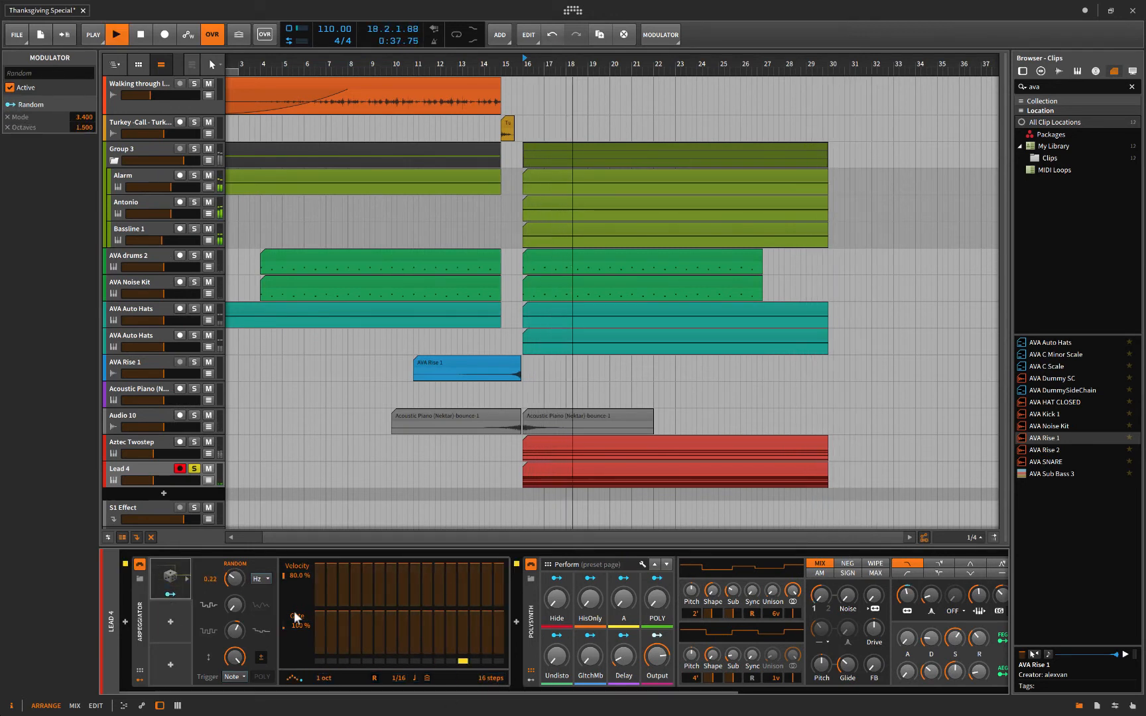
{"action": "key", "text": "space"}
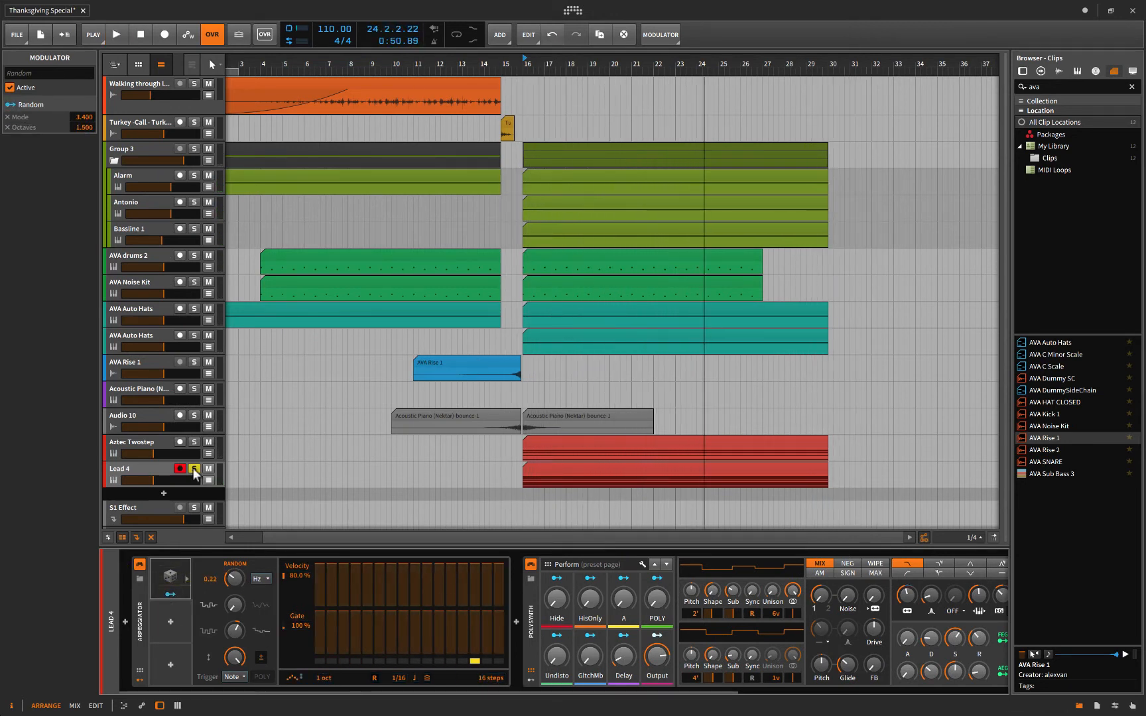
Unsolo the Lead 4 track and rebalance the layers by lowering Aztec Twostep's volume and raising Lead 4's.
{"action": "left_click", "coordinate": [193, 468]}
{"action": "key", "text": "space"}
{"action": "left_click_drag", "start_coordinate": [154, 454], "coordinate": [144, 454]}
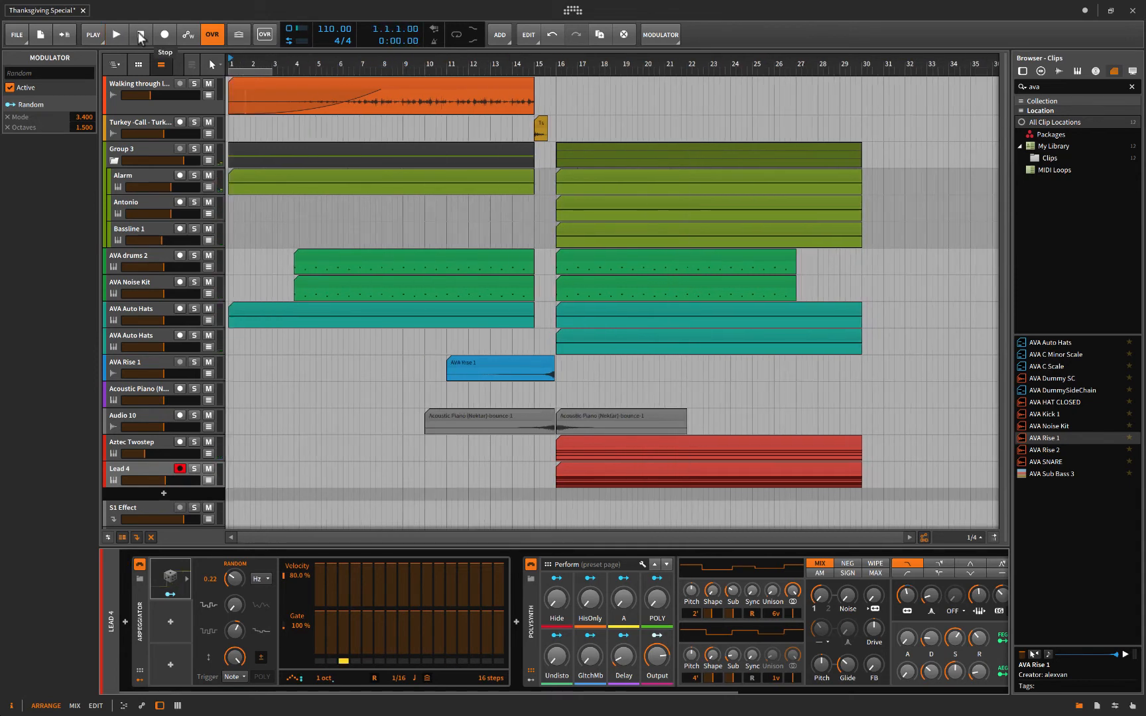
Duplicate the walking-through-leaves clip, move the copy to bar 16 and set the playback start to bar 14.
{"action": "left_click", "coordinate": [418, 81]}
{"action": "key", "text": "ctrl+d"}
{"action": "left_click_drag", "start_coordinate": [671, 86], "coordinate": [563, 92]}
{"action": "left_click", "coordinate": [514, 130]}
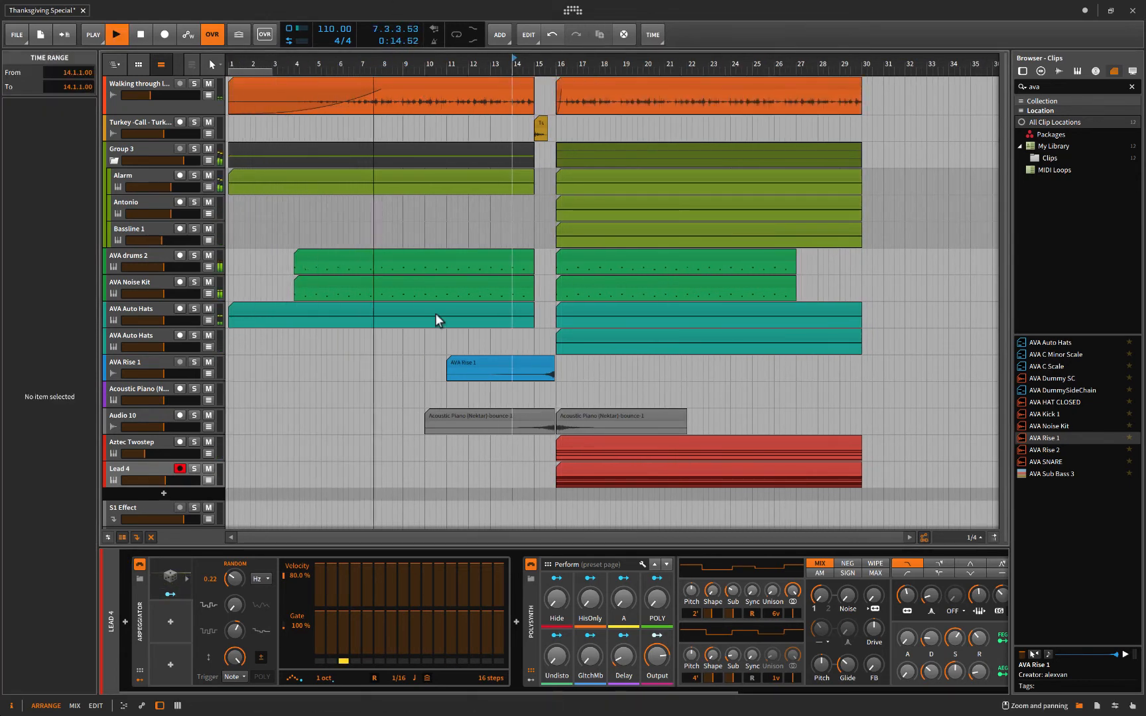
Search the sample browser for gun sounds and audition a result.
{"action": "left_click", "coordinate": [1059, 71]}
{"action": "left_click", "coordinate": [1059, 86]}
{"action": "type", "text": "GUN"}
{"action": "left_click", "coordinate": [845, 346]}
{"action": "key", "text": "space"}
{"action": "left_click", "coordinate": [1121, 342]}
Search the samples for "shotgun" and audition Shotgun_Blast and Shotgun_Pump.
{"action": "double_click", "coordinate": [1059, 86]}
{"action": "type", "text": "shotgun"}
{"action": "left_click", "coordinate": [1061, 344]}
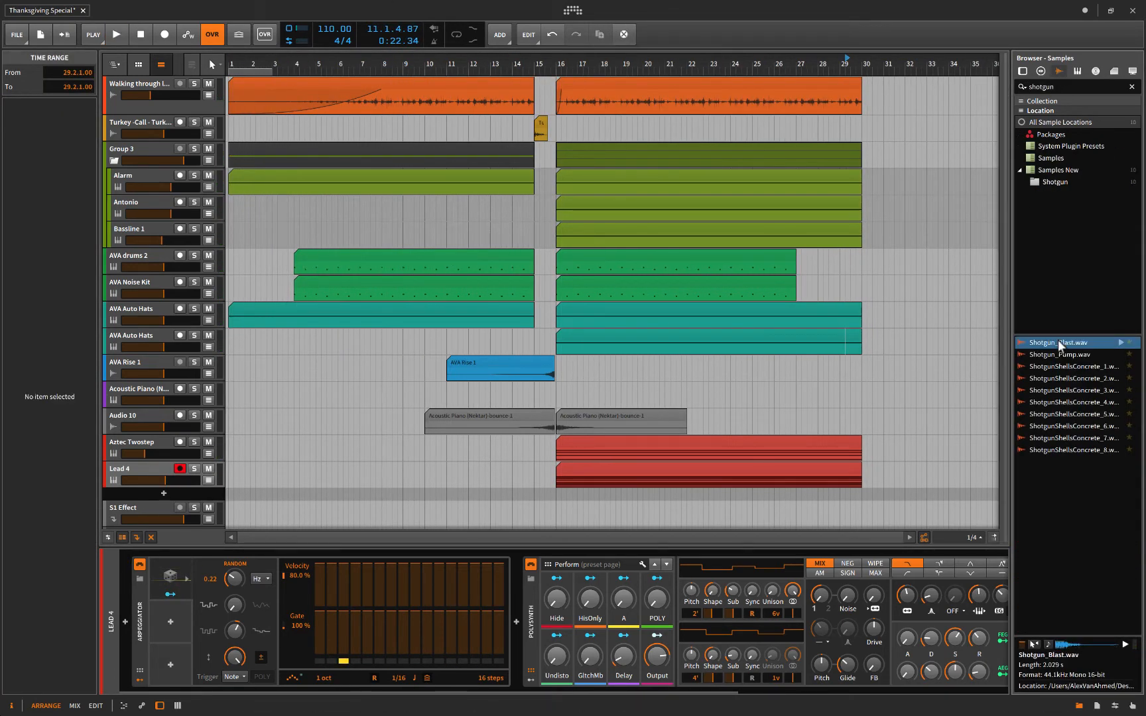
{"action": "left_click", "coordinate": [1119, 355]}
Place Shotgun_Blast at bar 16 on the Turkey Call track with Shotgun_Pump hits just after bar 17, and play them.
{"action": "left_click_drag", "start_coordinate": [1081, 344], "coordinate": [637, 128]}
{"action": "scroll", "coordinate": [578, 126], "scroll_direction": "up", "scroll_amount": 10}
{"action": "left_click", "coordinate": [372, 114]}
{"action": "key", "text": "space"}
{"action": "key", "text": "space"}
Play the shotgun hits around bar 17 on the Turkey Call track and show the last Shotgun_Pump clip's audio event in the detail editor.
{"action": "left_click", "coordinate": [592, 123]}
{"action": "key", "text": "space"}
{"action": "key", "text": "e"}
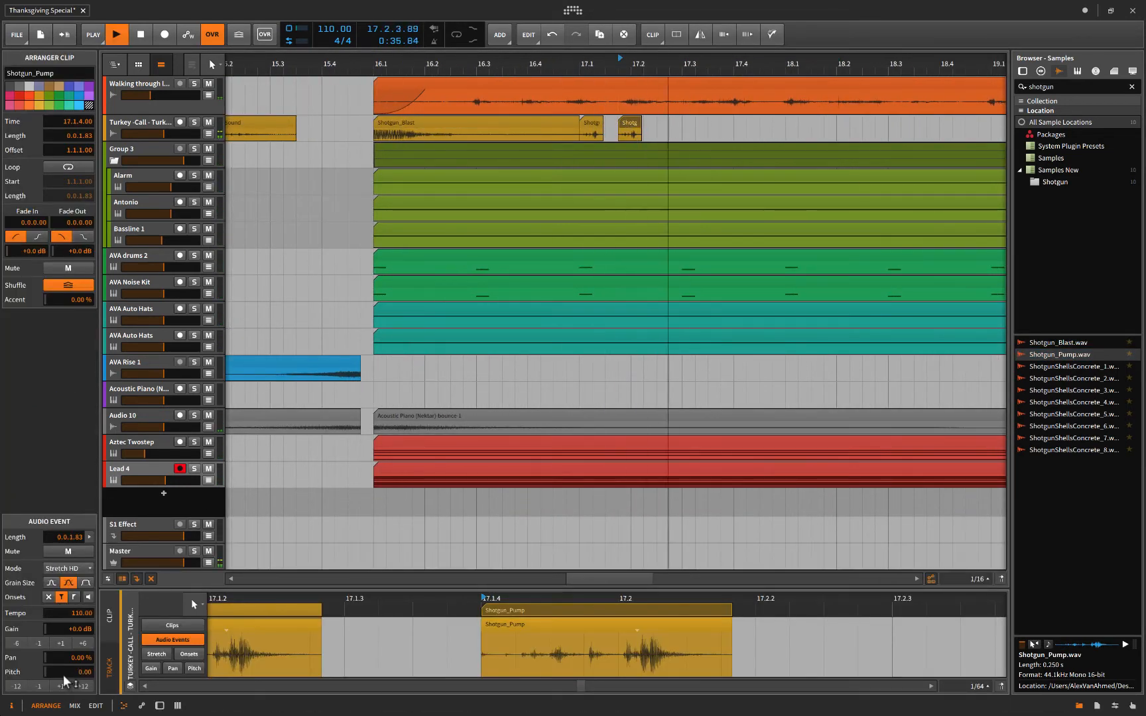
{"action": "key", "text": "space"}
{"action": "left_click", "coordinate": [572, 131]}
{"action": "left_click", "coordinate": [628, 122]}
Play the arrangement from bar 14 through the shotgun hits and show the Lead 4 track's device chain.
{"action": "scroll", "coordinate": [305, 205], "scroll_direction": "down", "scroll_amount": 10}
{"action": "left_click", "coordinate": [396, 131]}
{"action": "key", "text": "space"}
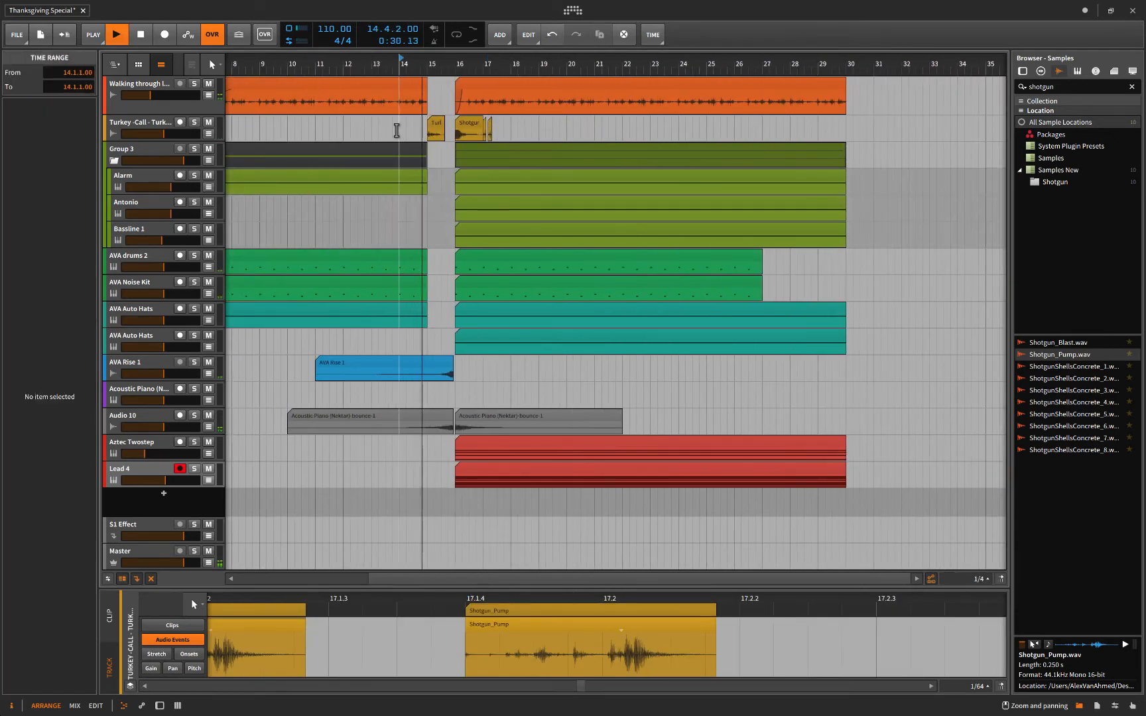
{"action": "scroll", "coordinate": [396, 130], "scroll_direction": "down", "scroll_amount": 10}
{"action": "double_click", "coordinate": [151, 473]}
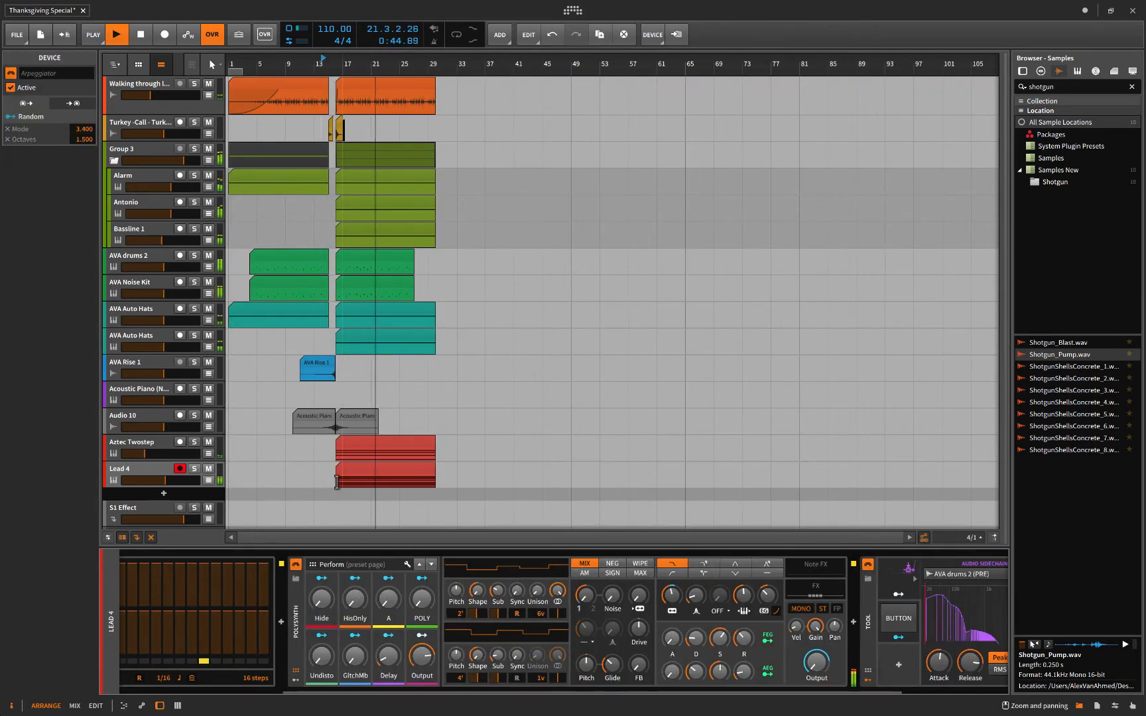
Stop playback, save the project and set the playback start to bar 1.
{"action": "scroll", "coordinate": [289, 482], "scroll_direction": "up", "scroll_amount": 5}
{"action": "key", "text": "space"}
{"action": "key", "text": "ctrl+s"}
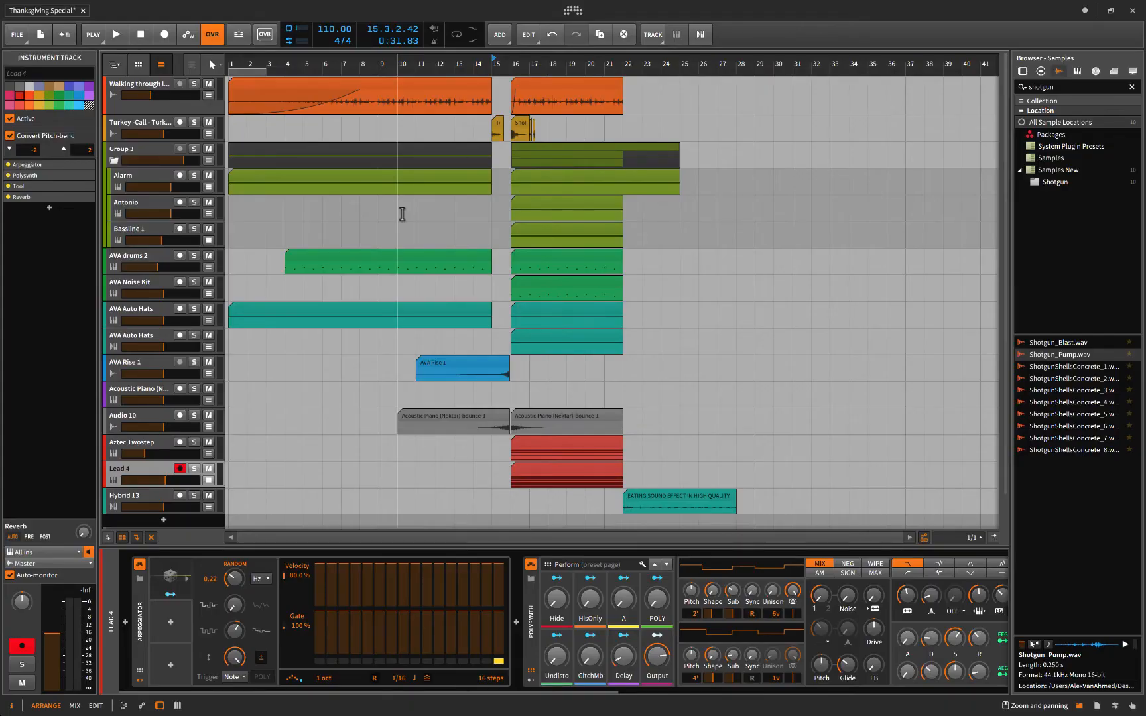
{"action": "left_click", "coordinate": [231, 371]}
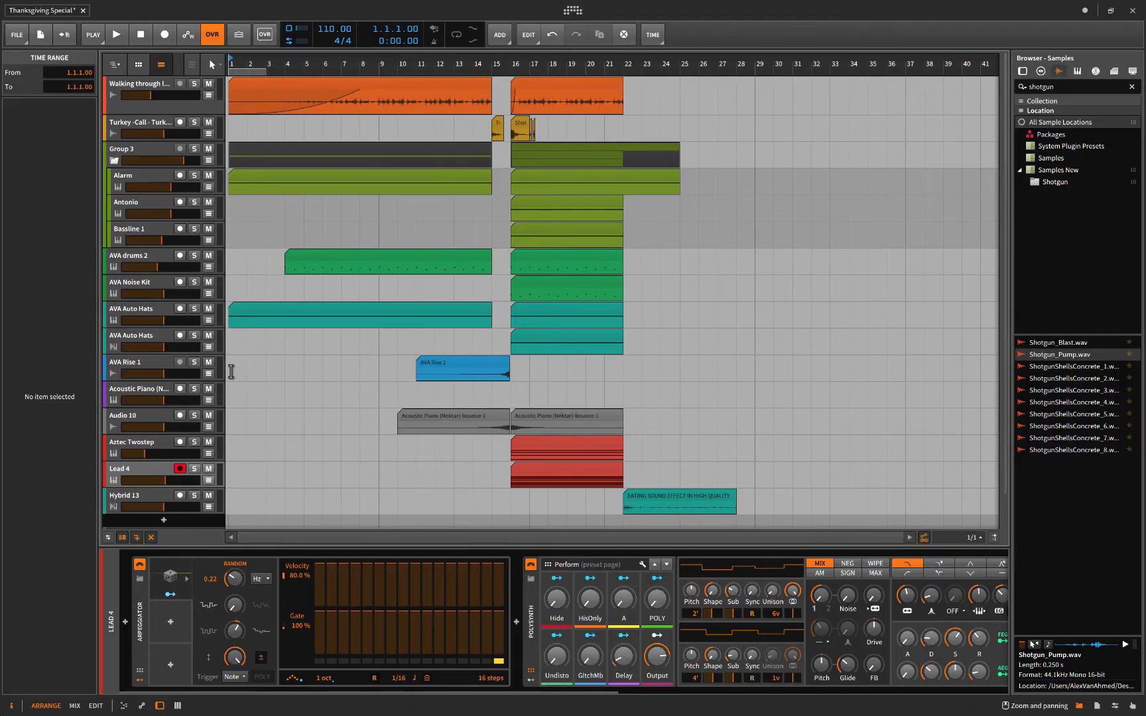